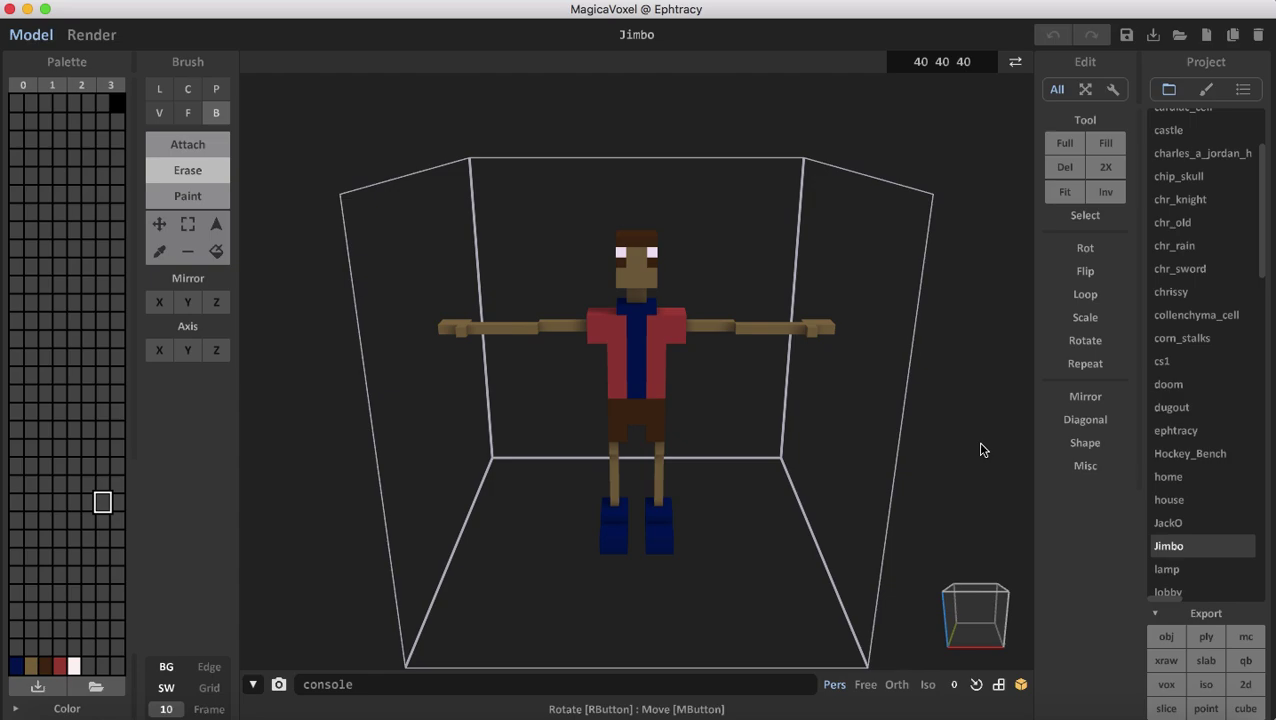
Step: Minimize the MagicaVoxel window to reveal the Mixamo page in Chrome
key("super+Tab")
key("super+Tab")
key("super+Tab")
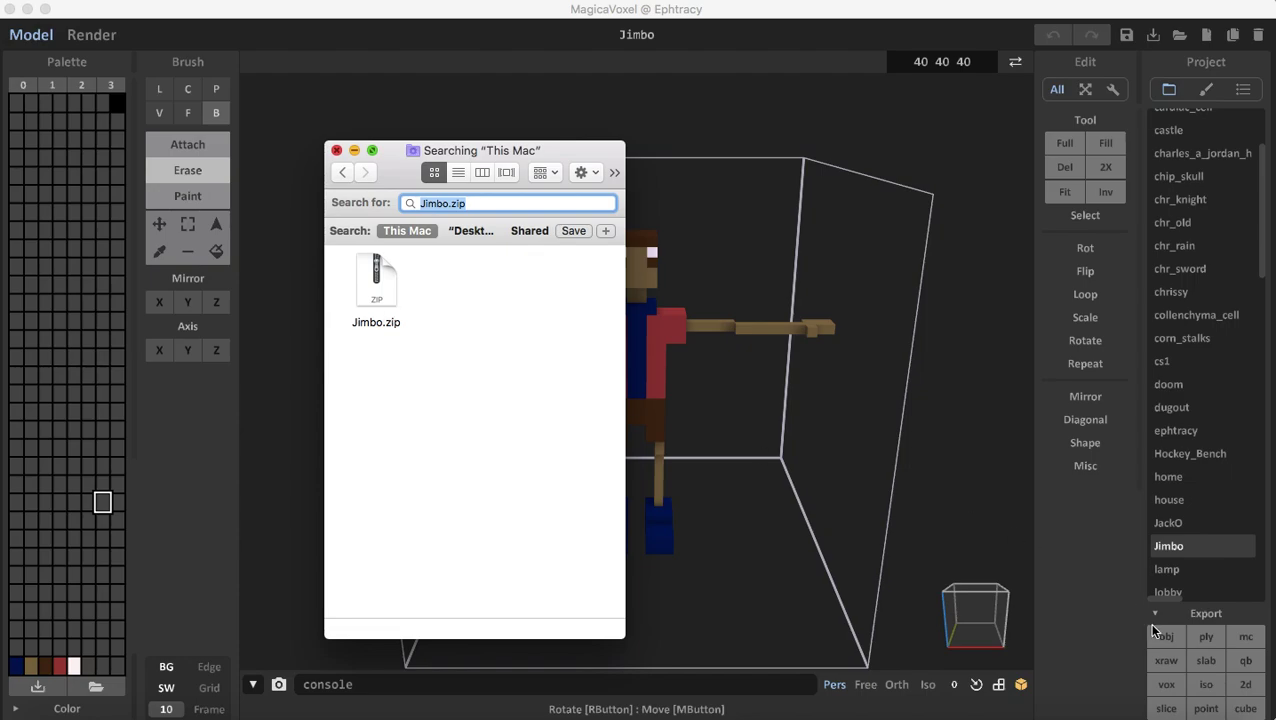
left_click(27, 9)
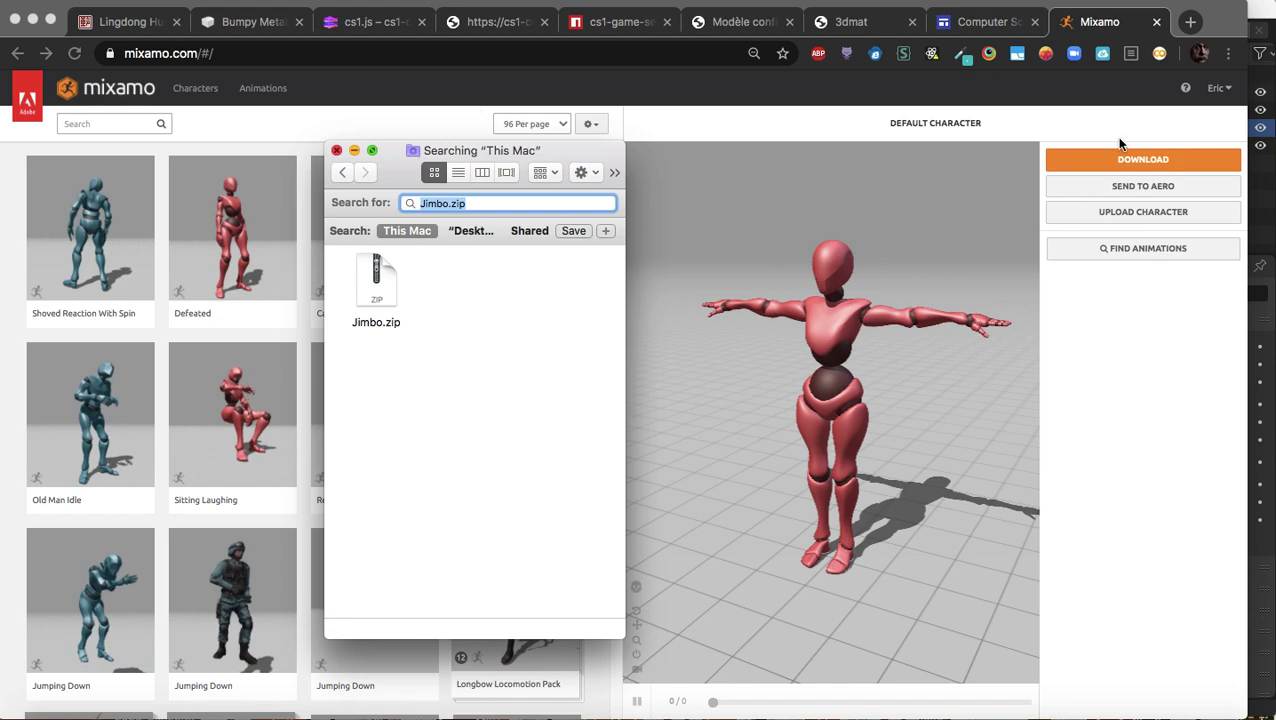
Step: Upload Jimbo.zip from Finder into Mixamo's Auto-Rigger and continue past orientation
left_click(1135, 212)
left_click(1135, 212)
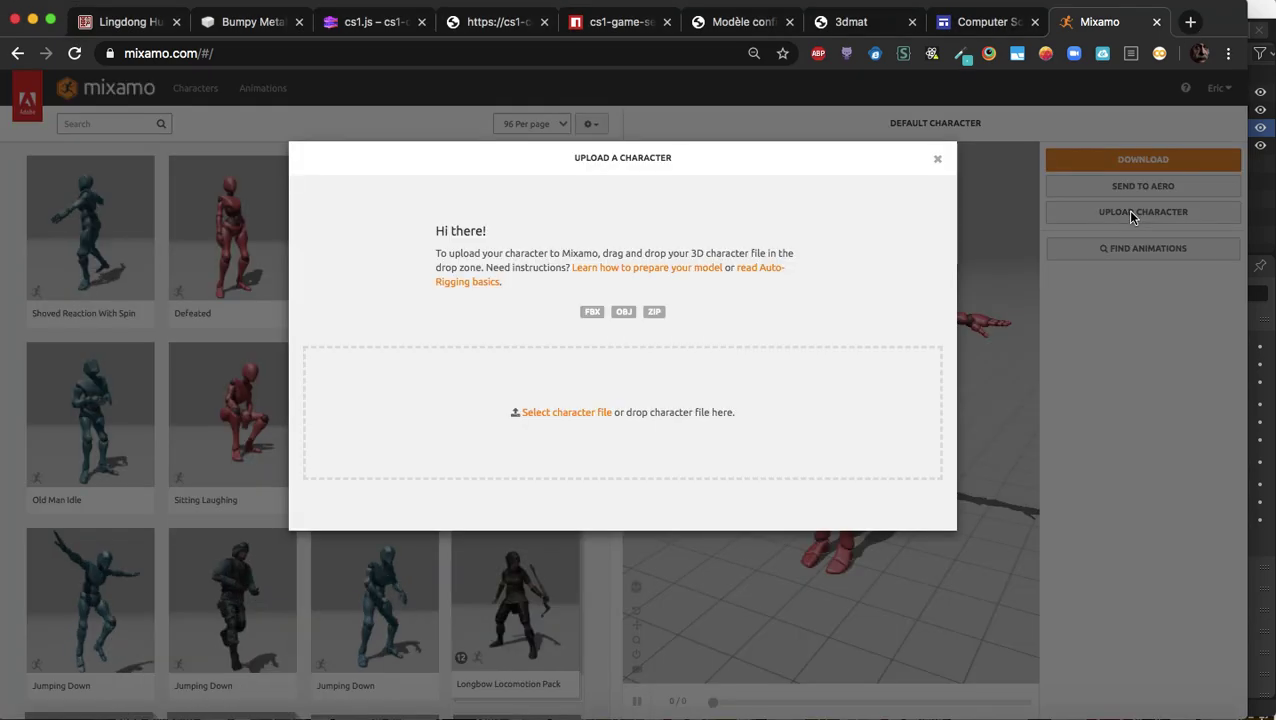
key("super+Tab")
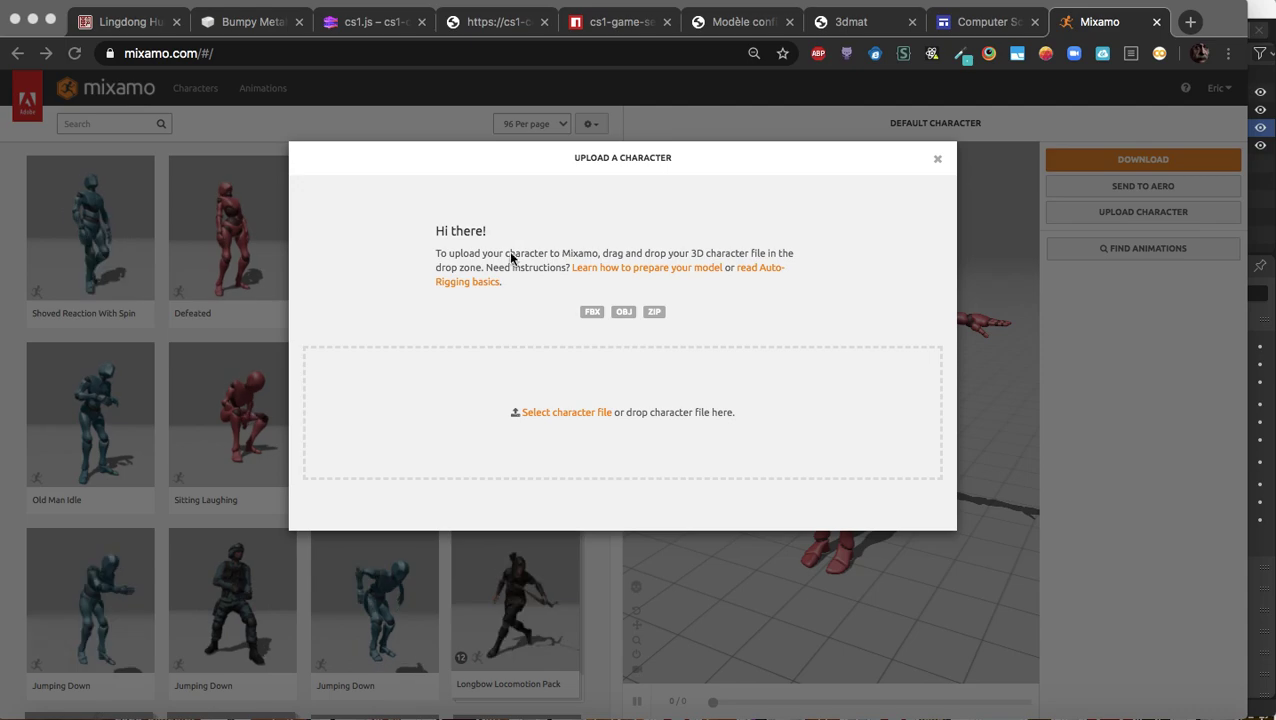
left_click(565, 411)
left_click_drag(384, 288, 729, 385)
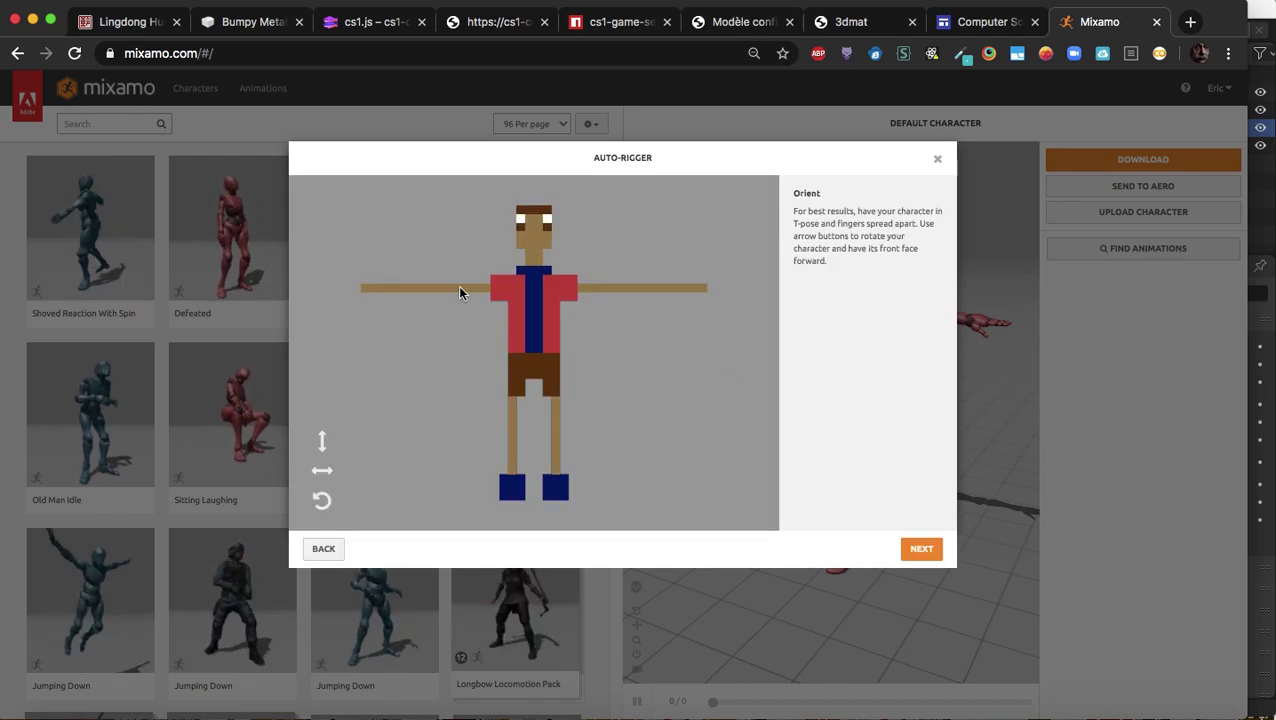
left_click(925, 549)
Step: Place the chin, wrist, elbow, knee and groin markers on Jimbo's body
left_click_drag(366, 354, 534, 250)
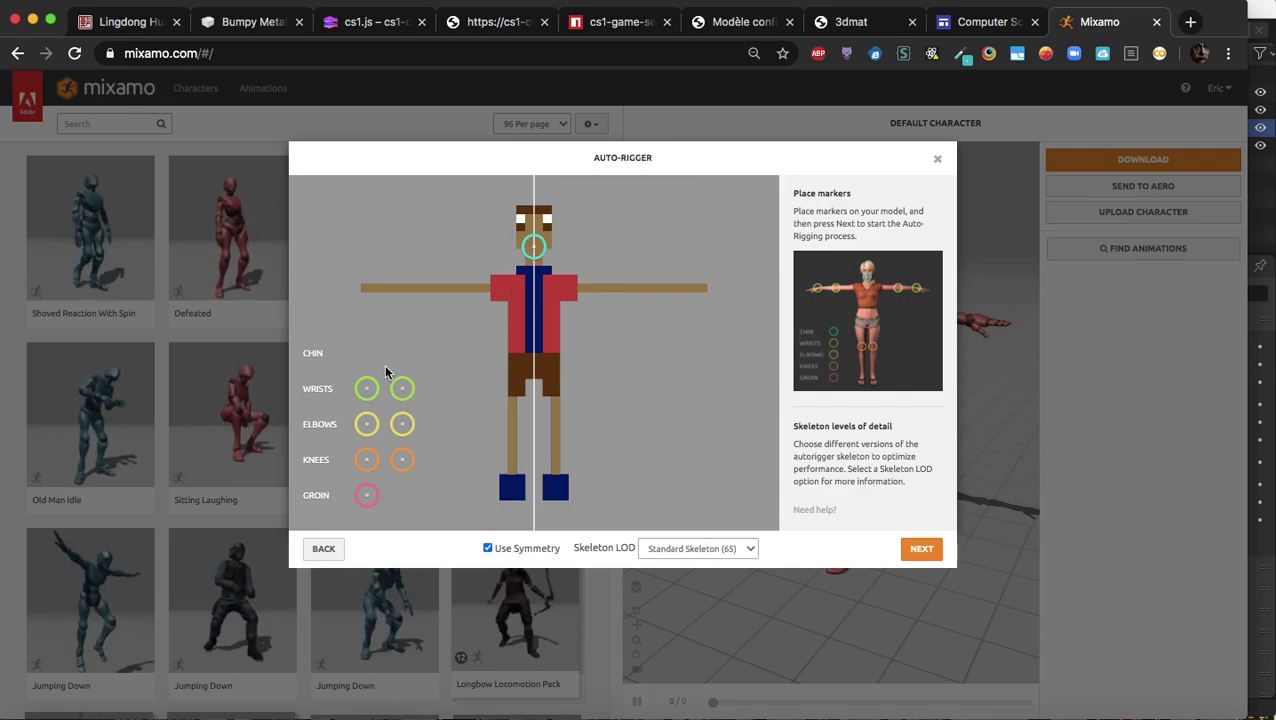
mouse_move(367, 388)
left_mouse_down()
mouse_move(402, 313)
mouse_move(395, 293)
left_mouse_up()
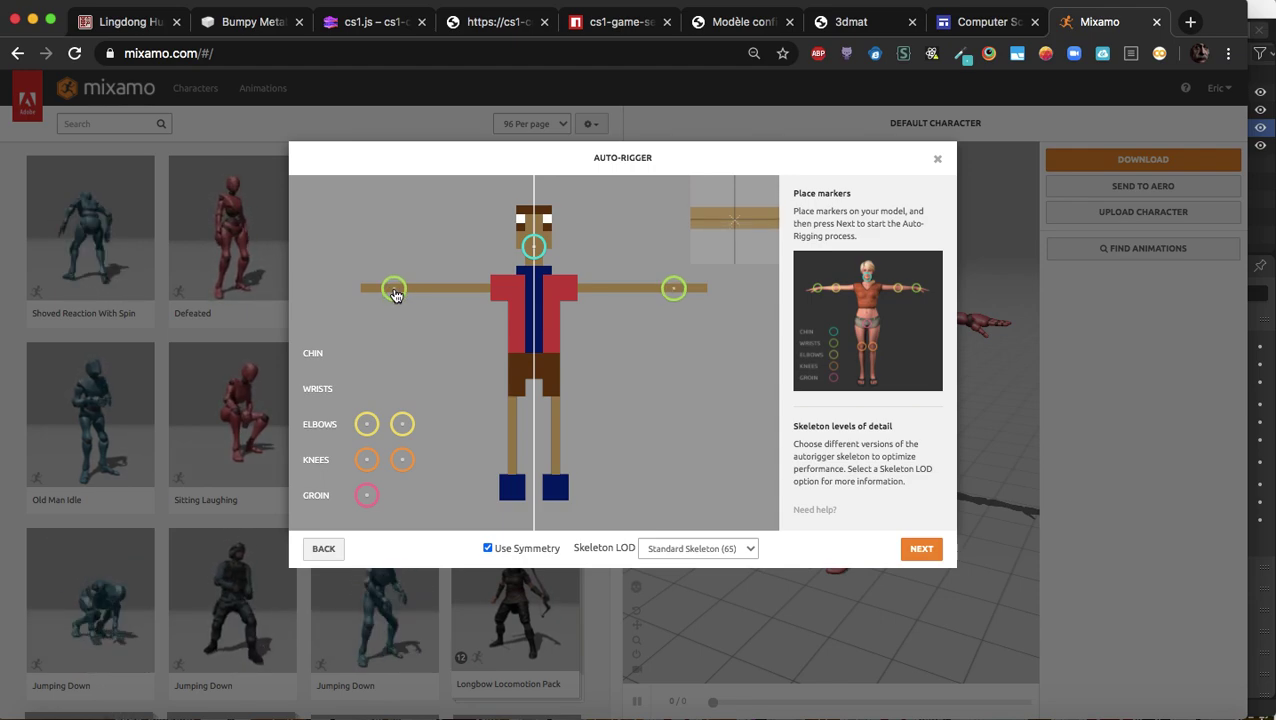
left_click_drag(396, 294, 396, 294)
left_click_drag(363, 425, 450, 292)
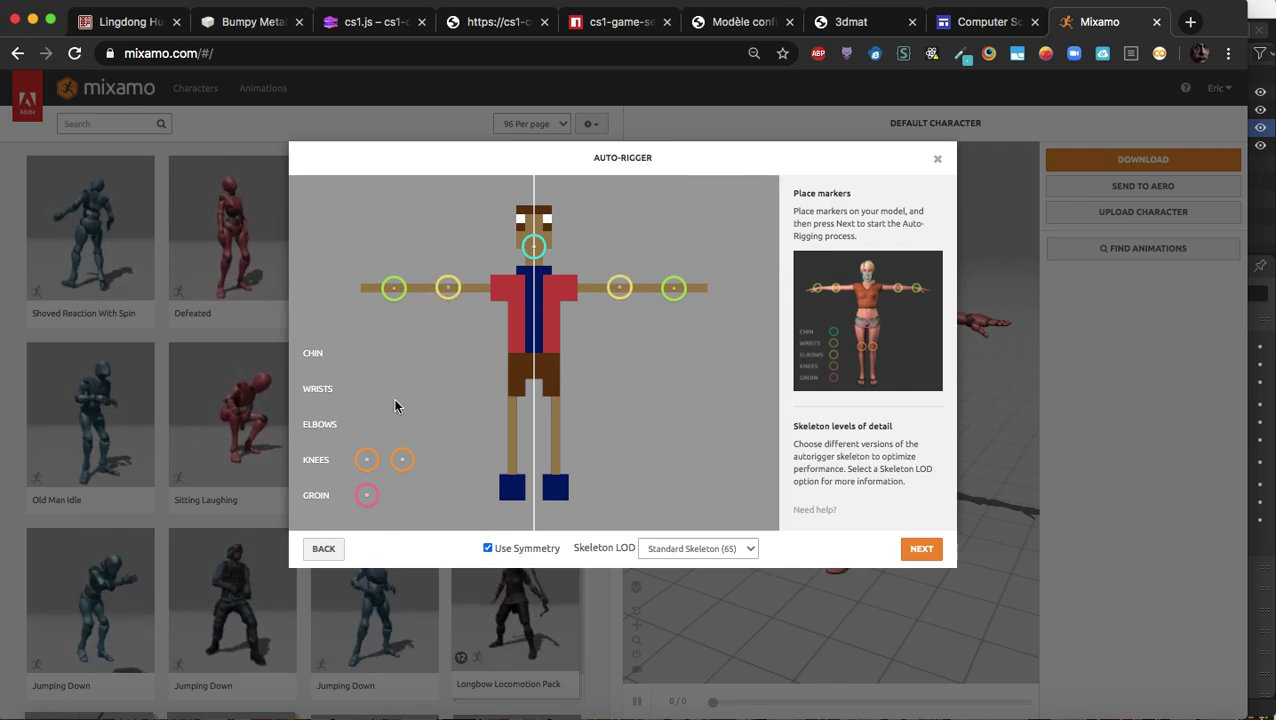
left_click_drag(368, 460, 515, 422)
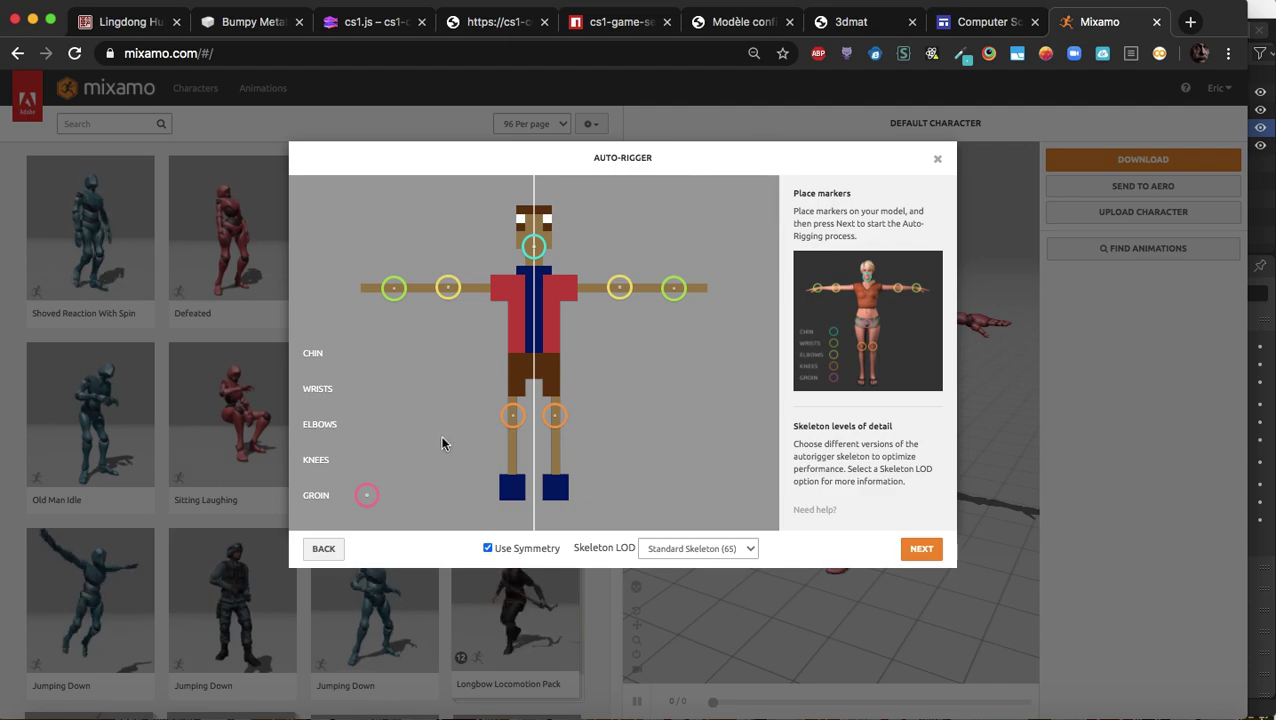
left_click_drag(367, 498, 535, 379)
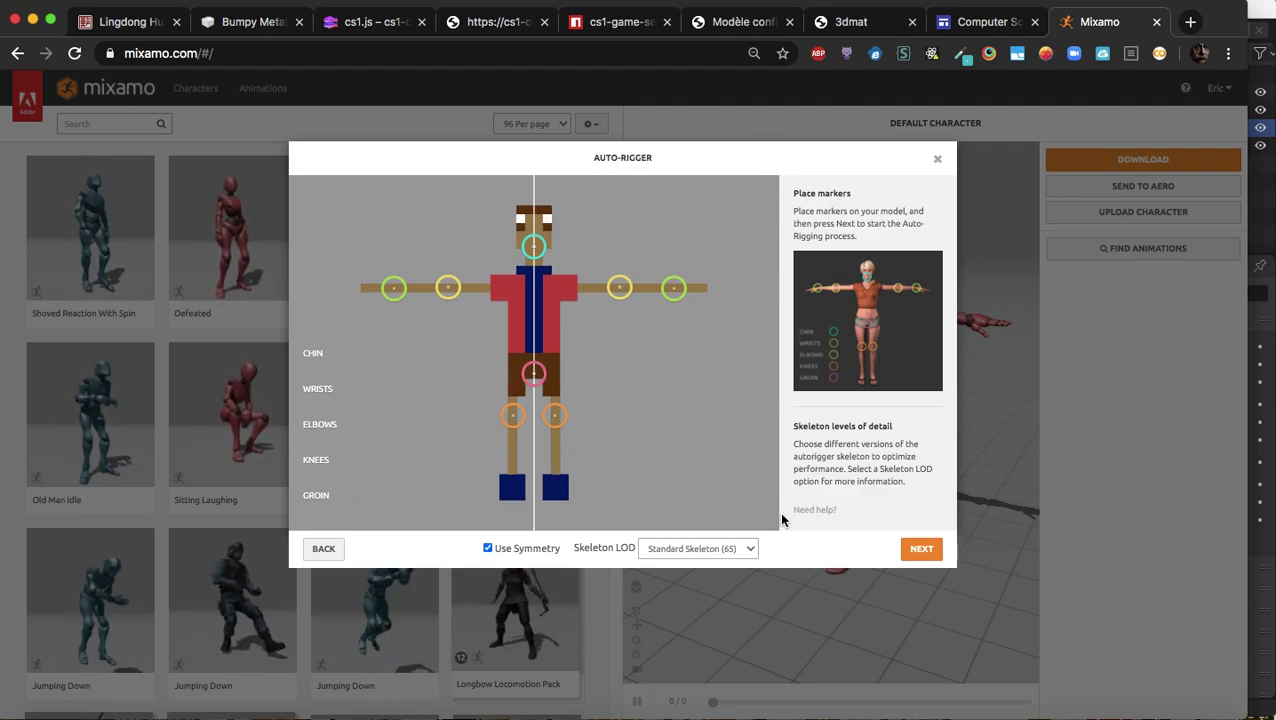
Step: Set Skeleton LOD to 2 Chain Fingers (41) and start auto-rigging
left_click(726, 550)
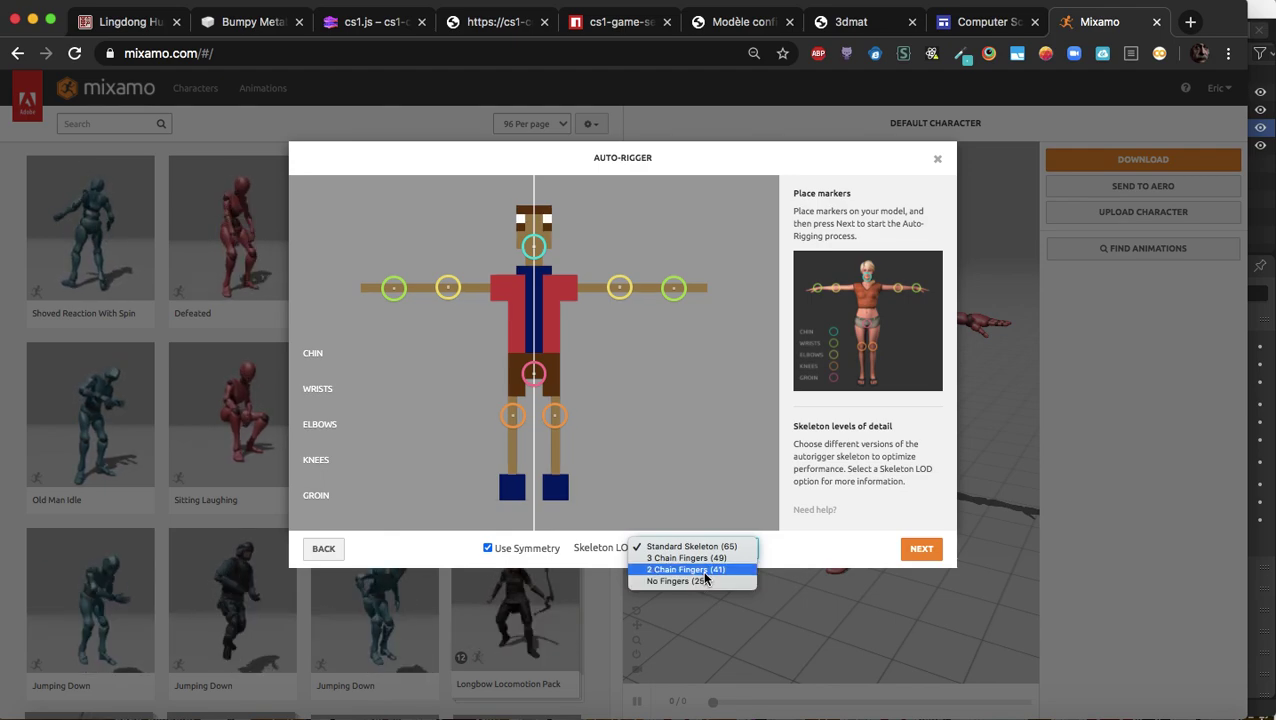
left_click(704, 571)
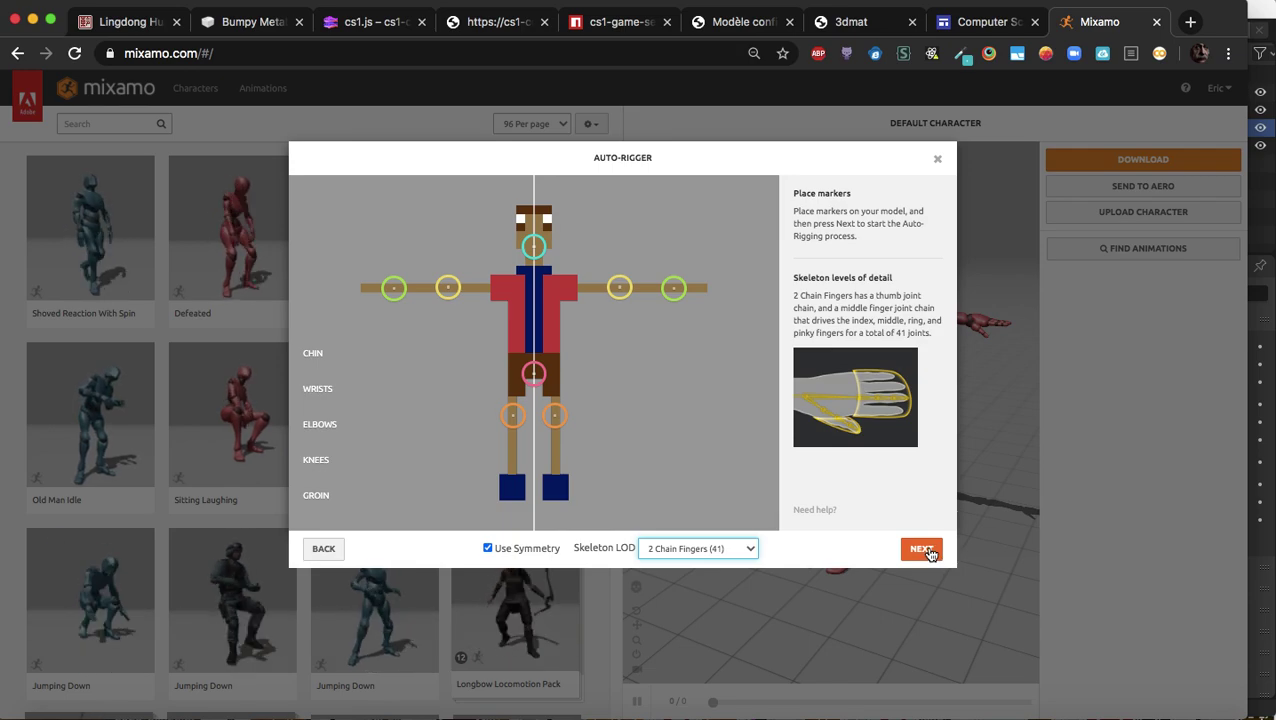
left_click(922, 549)
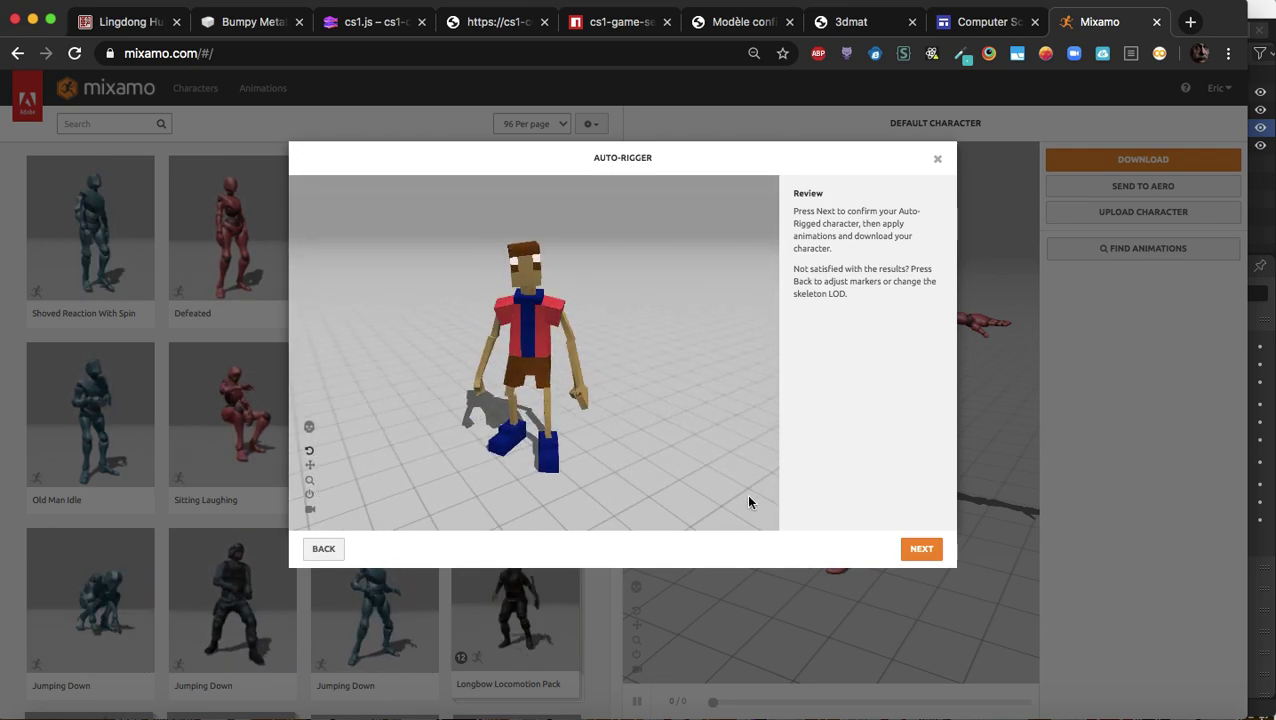
Step: Accept the rigged Jimbo on the Review step so he becomes the active character
left_click(919, 550)
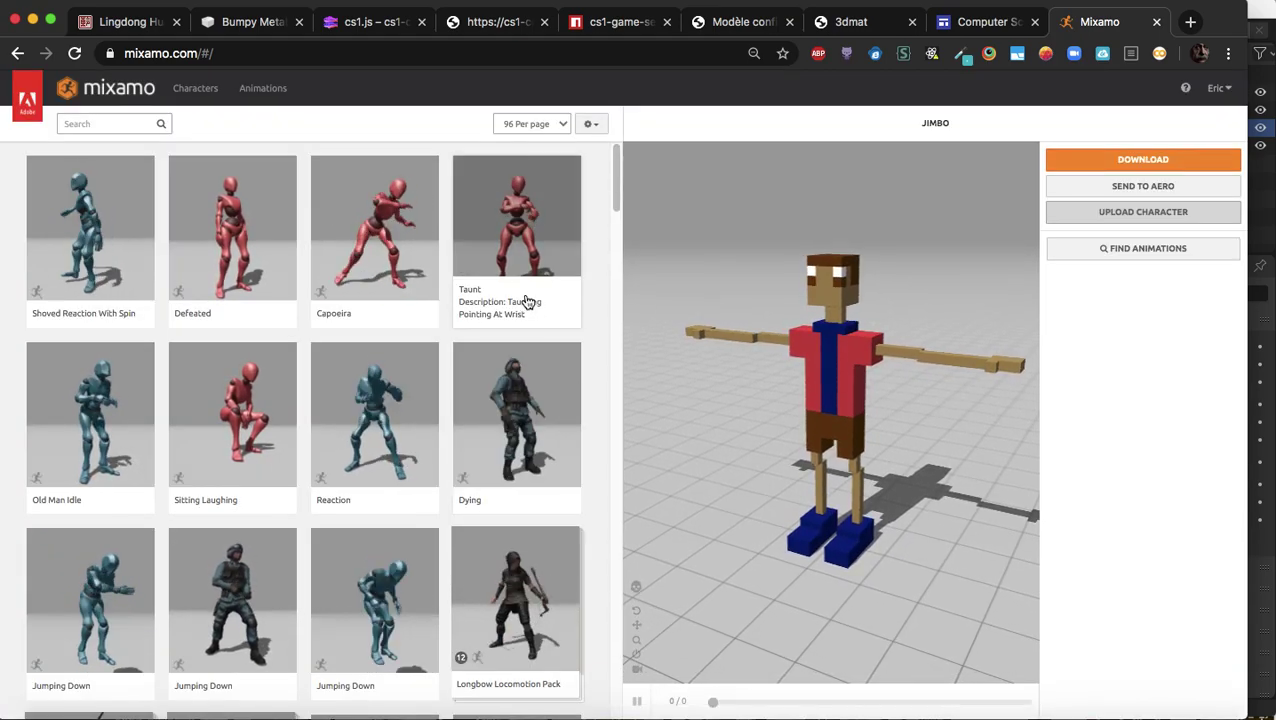
Step: Search the animation library for 'talking' and apply the Talking animation to Jimbo
left_click(160, 126)
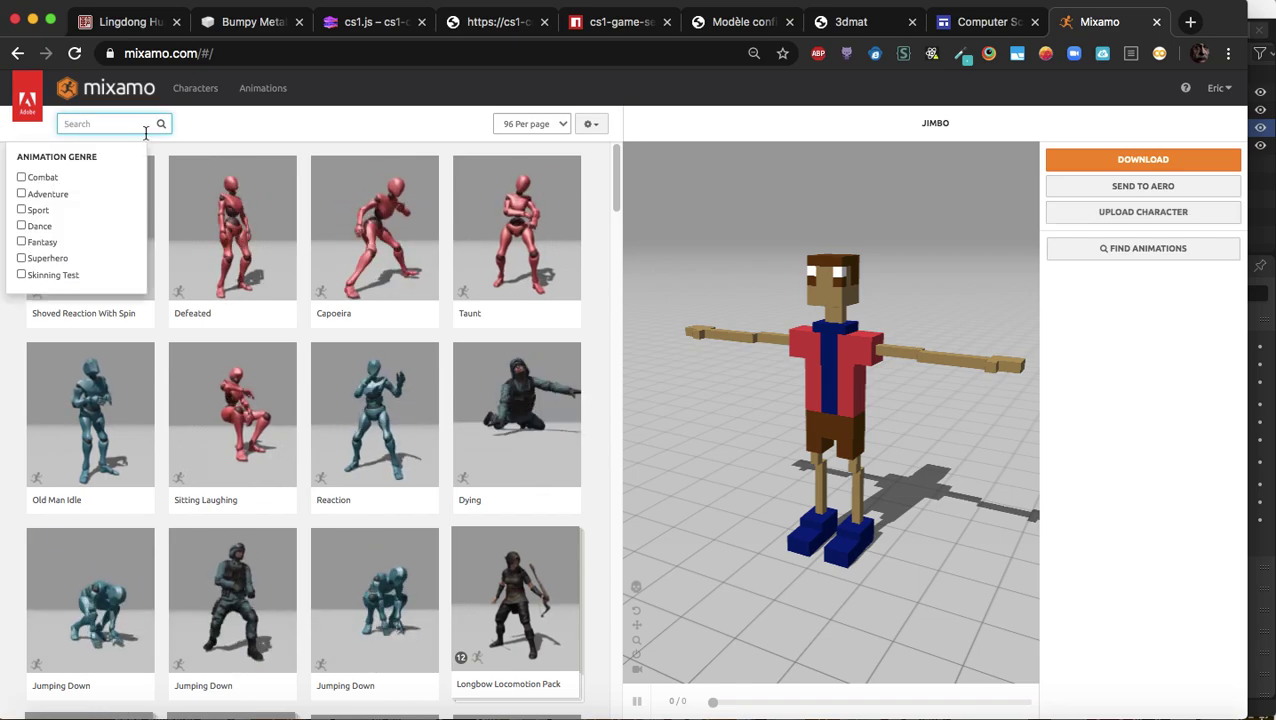
type("talking")
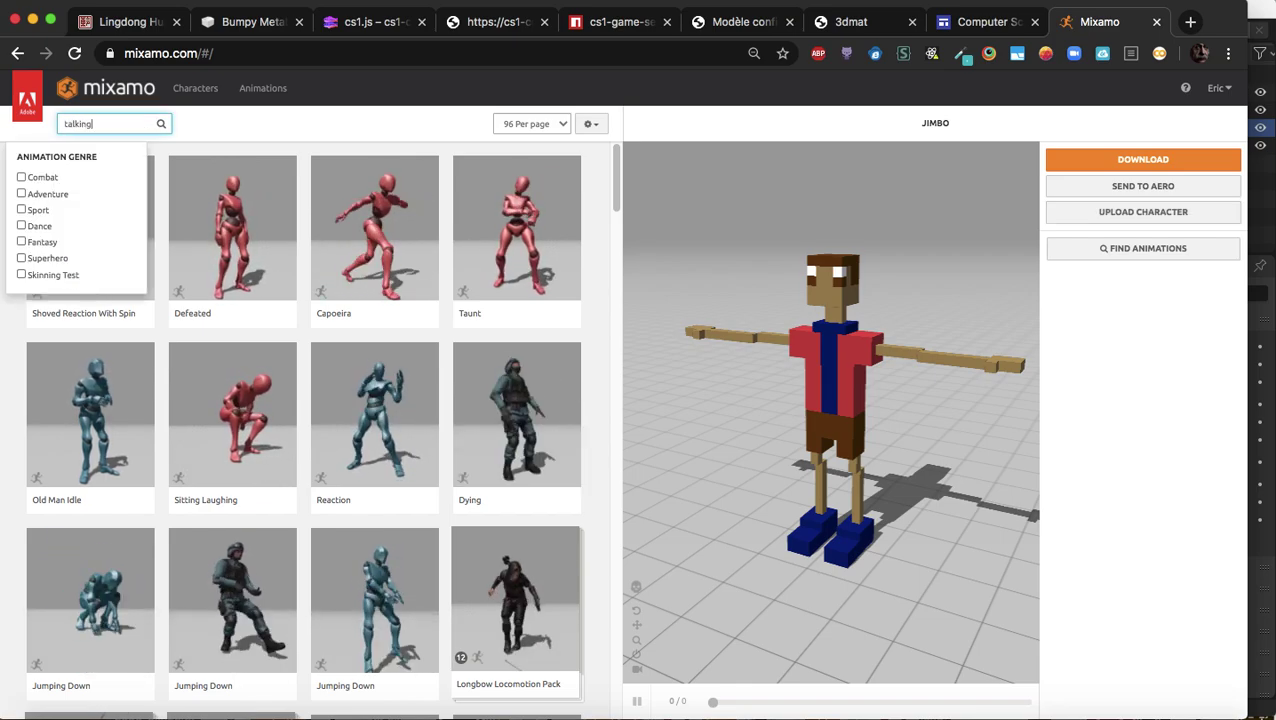
key("Return")
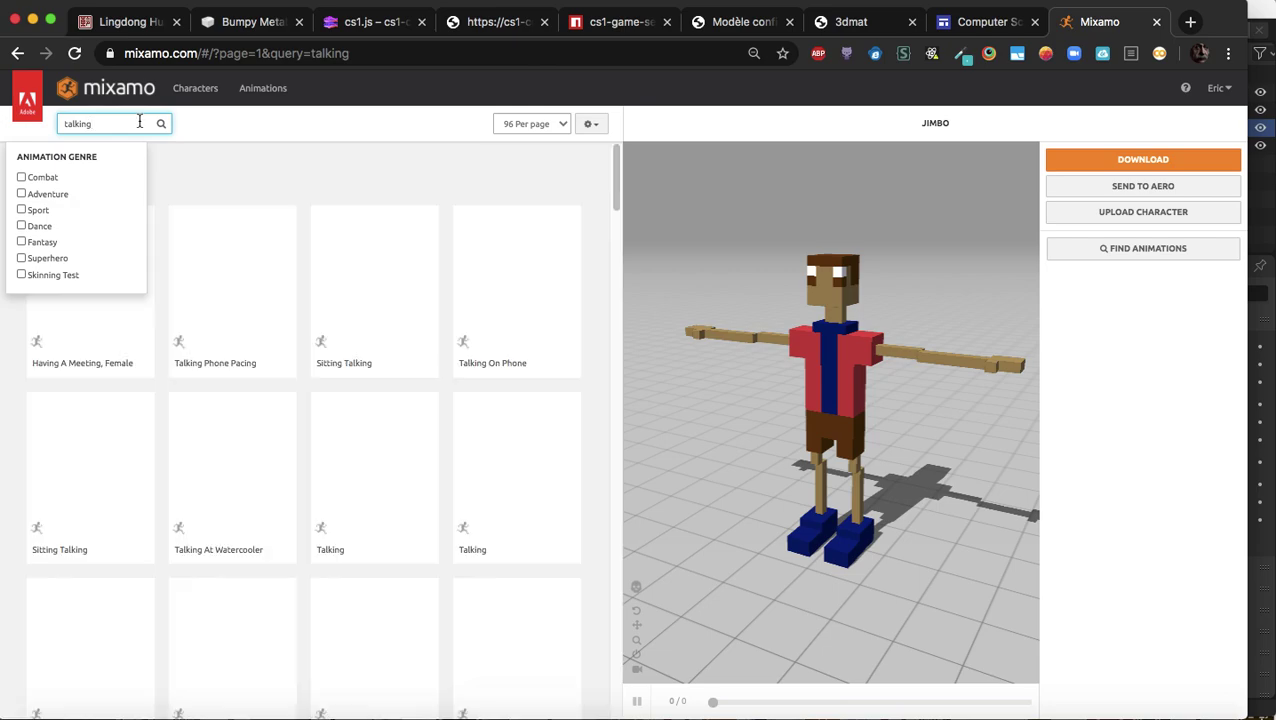
left_click(262, 172)
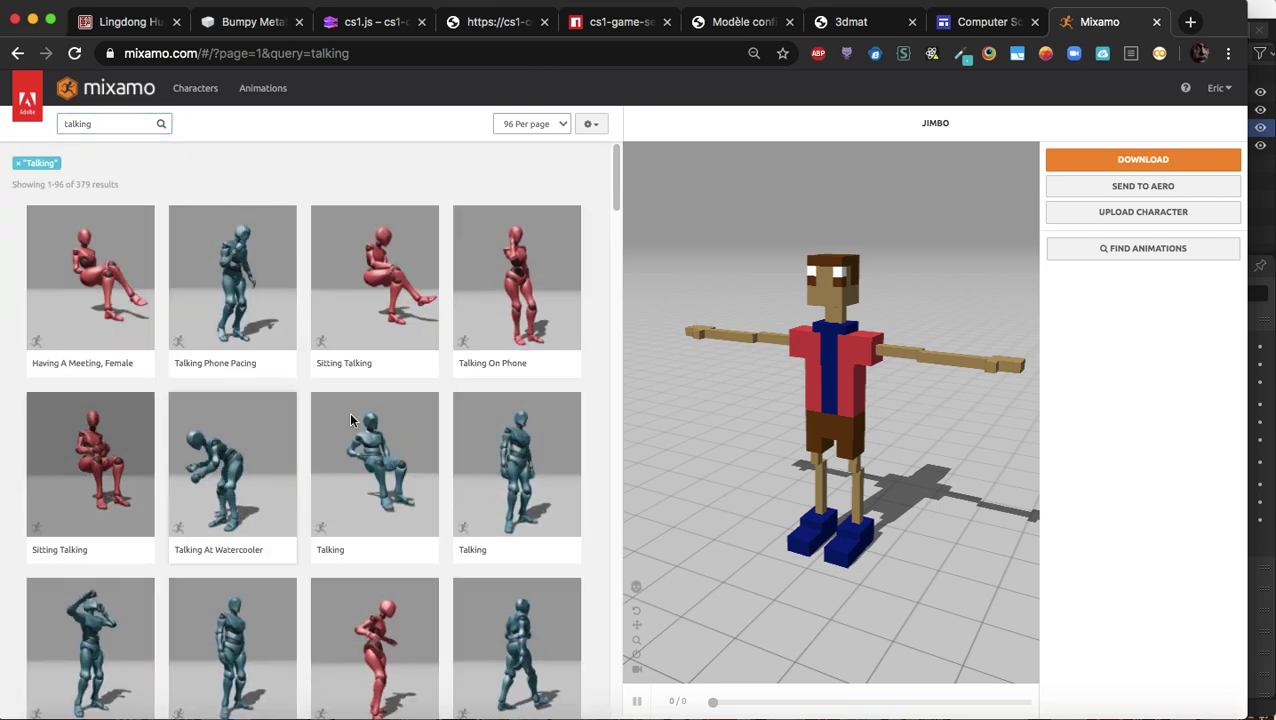
left_click(520, 460)
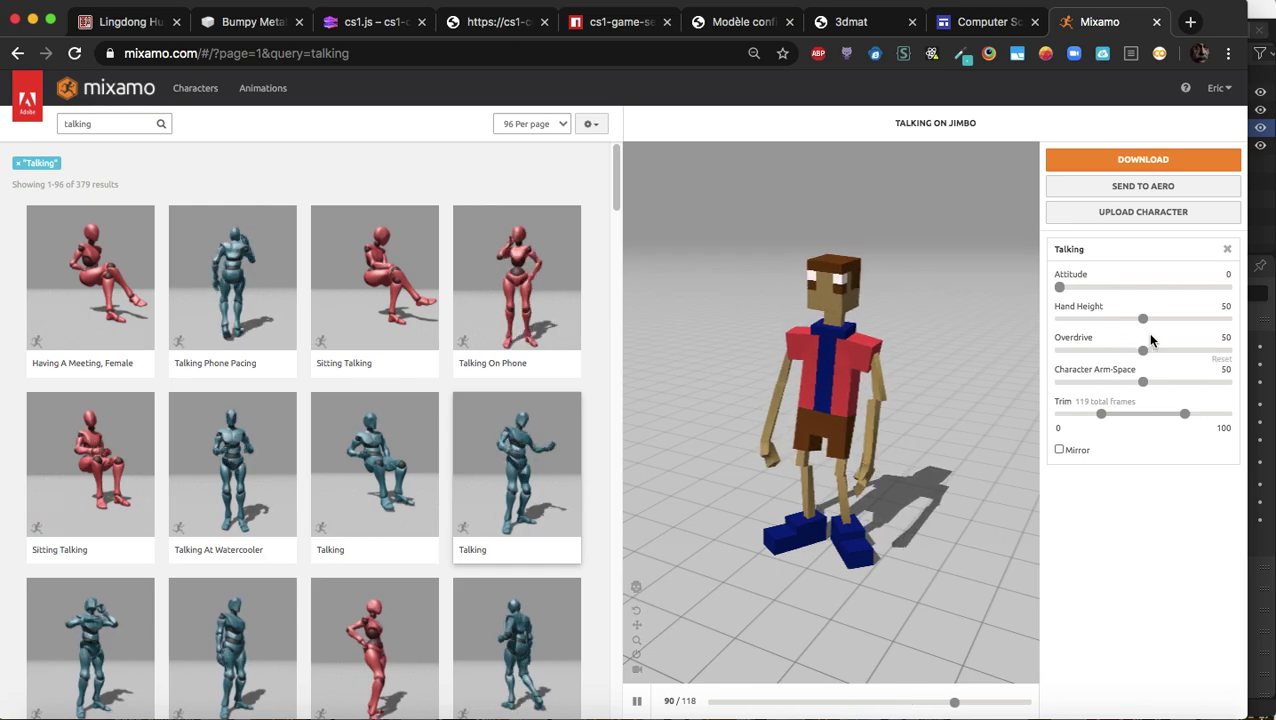
Step: Adjust the Talking animation to Character Arm-Space 70 and Hand Height 73
left_click(1143, 382)
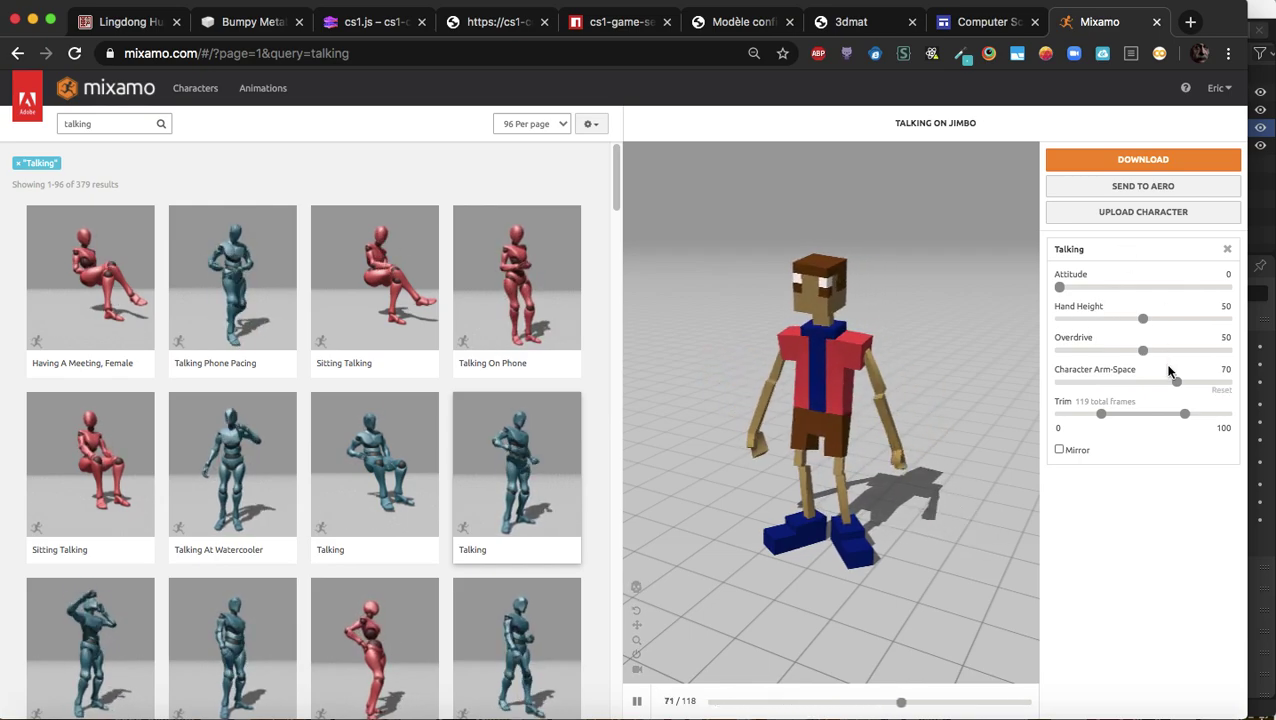
left_click(1143, 319)
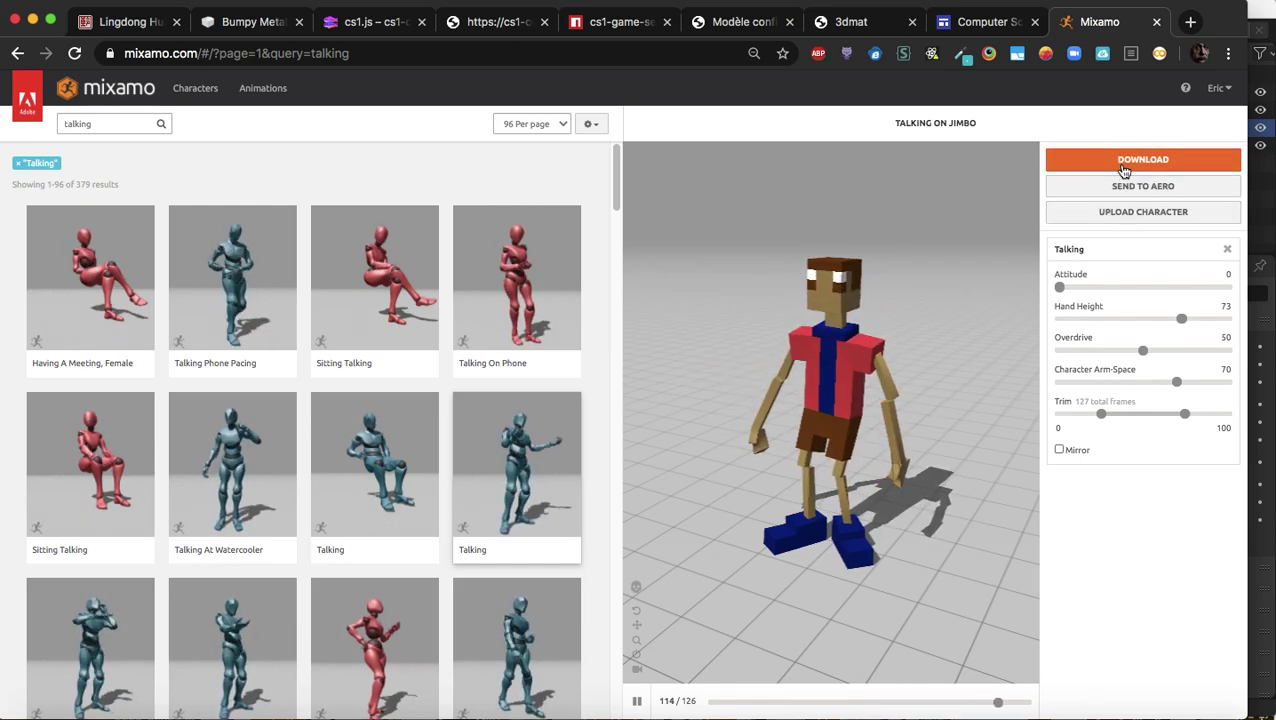
left_click(1124, 162)
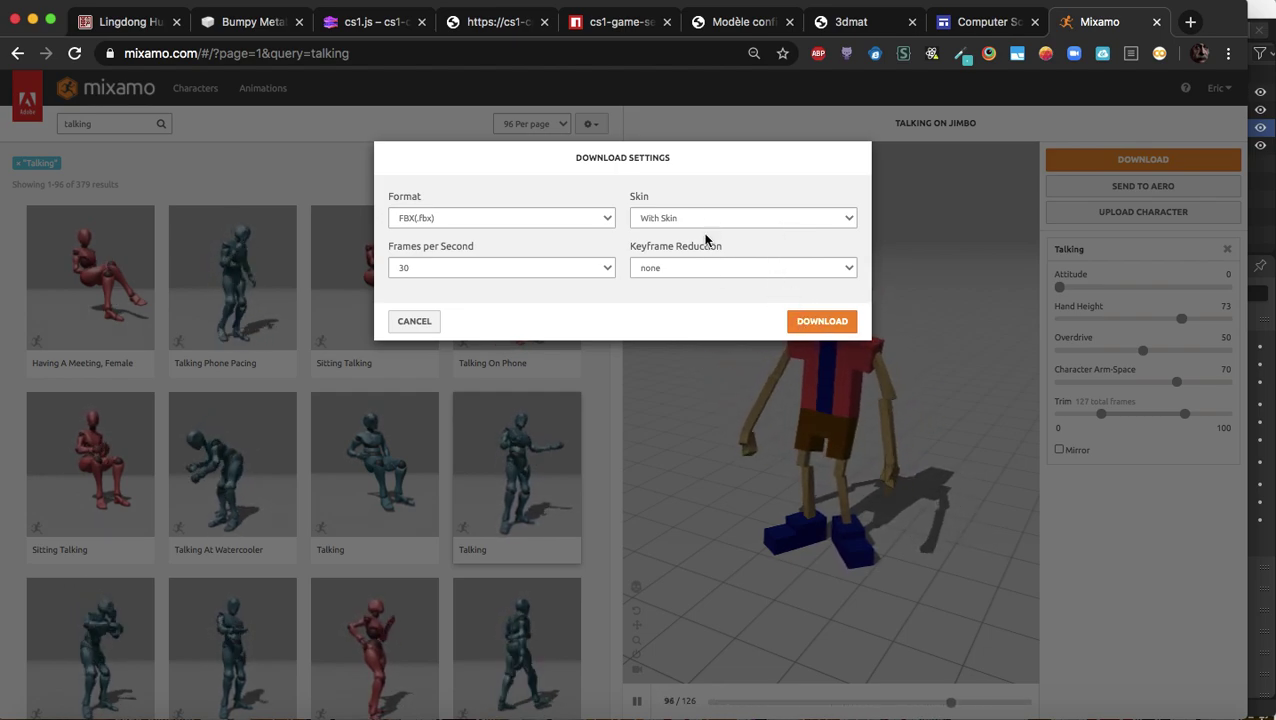
Step: Download the Talking animation as FBX With Skin, 30 fps, keyframe reduction none
left_click(713, 268)
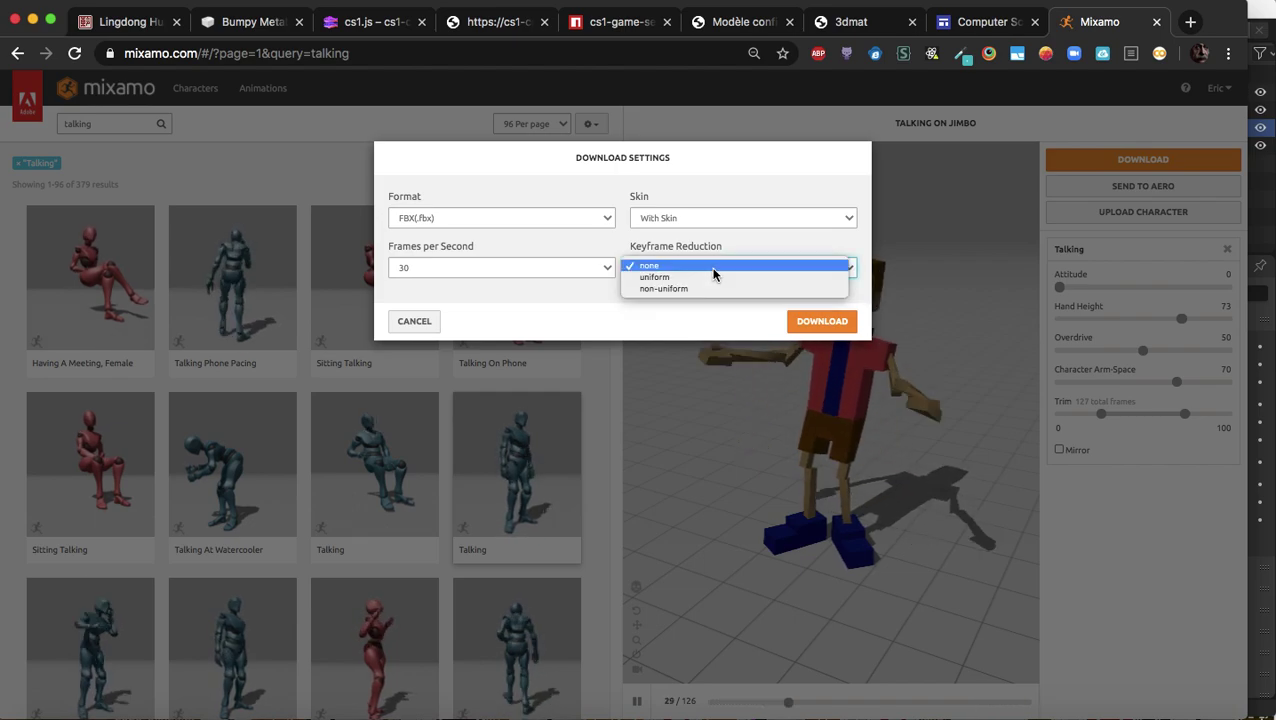
left_click(712, 265)
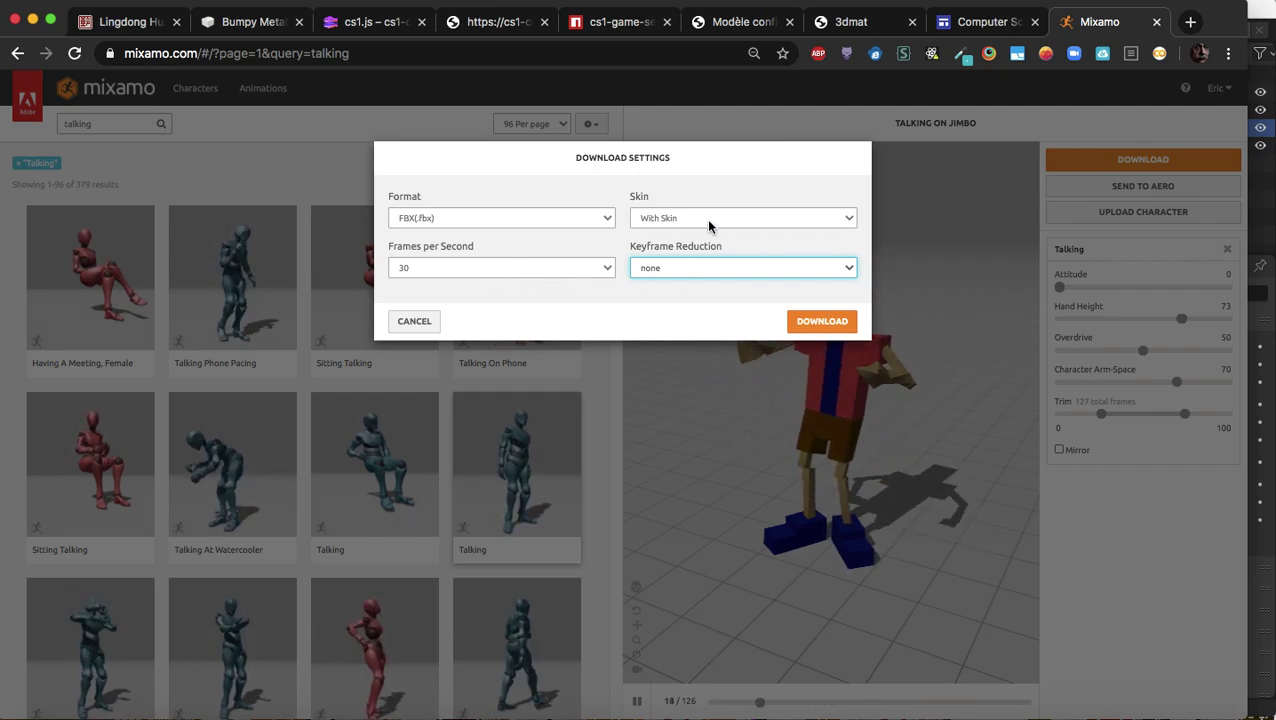
left_click(813, 325)
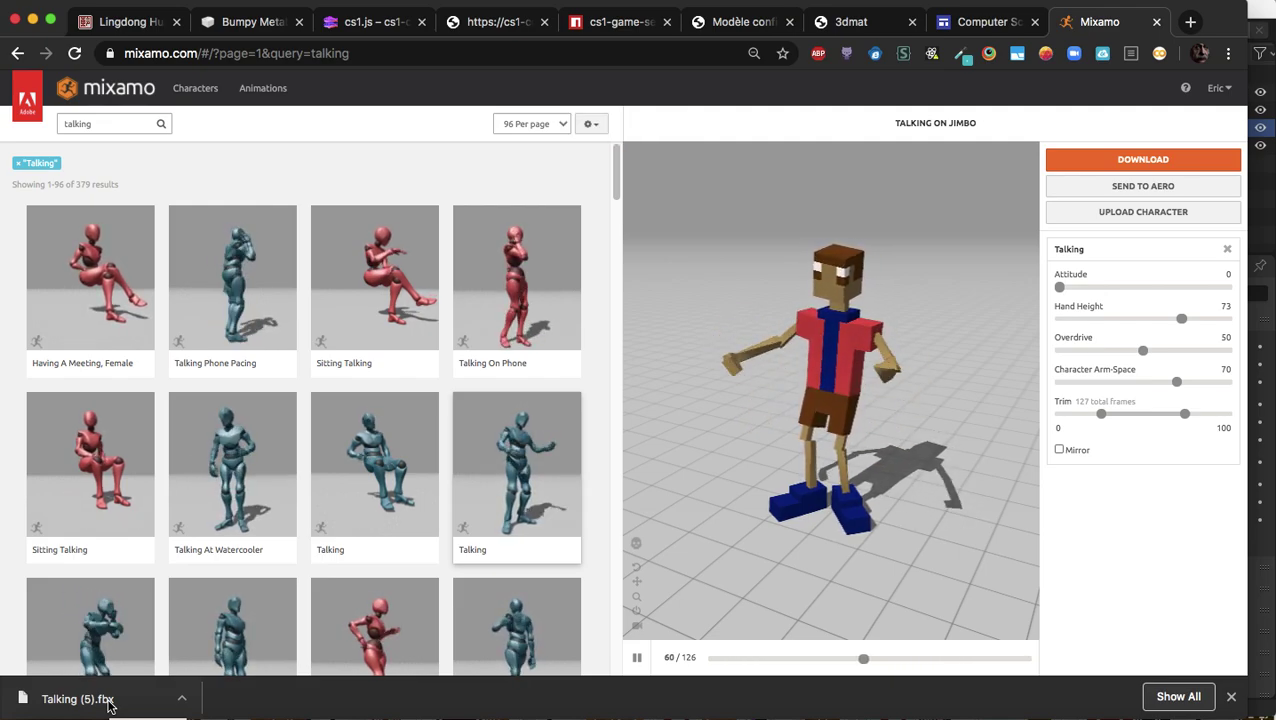
Step: Rename the downloaded Talking (5).fbx to Jimbo_Idle.fbx in Finder and return to Mixamo
right_click(109, 706)
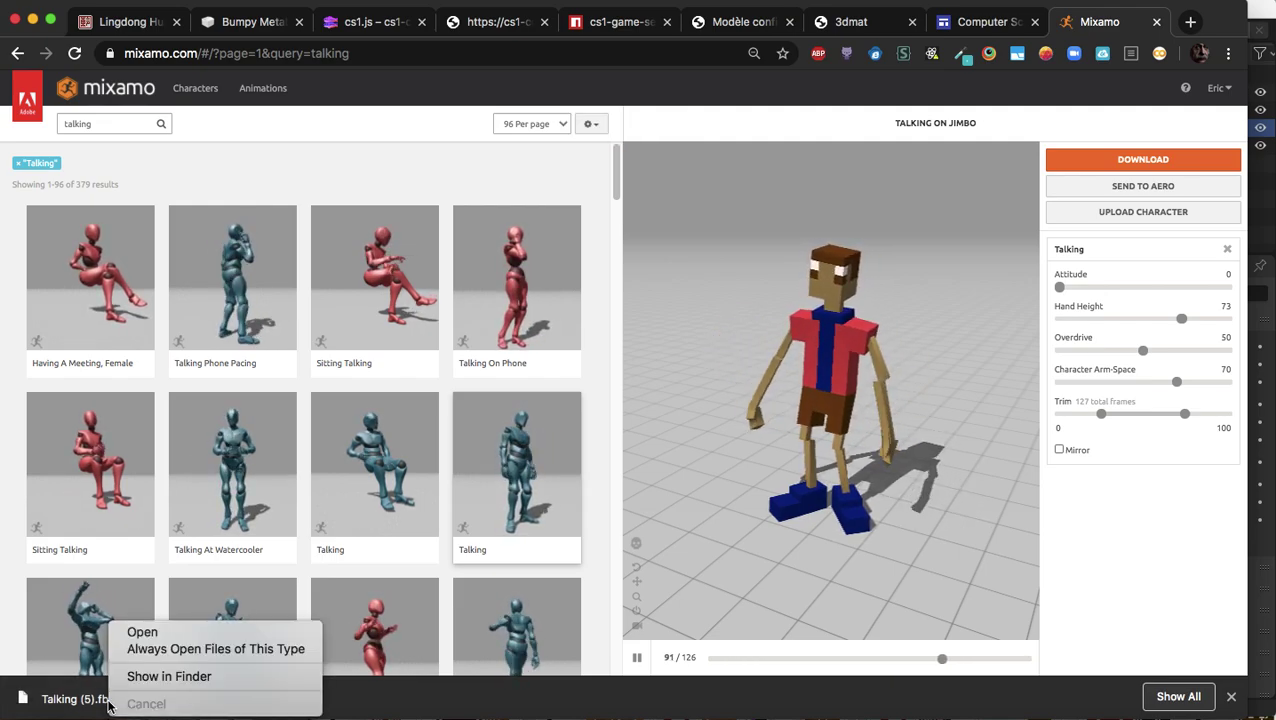
left_click(172, 676)
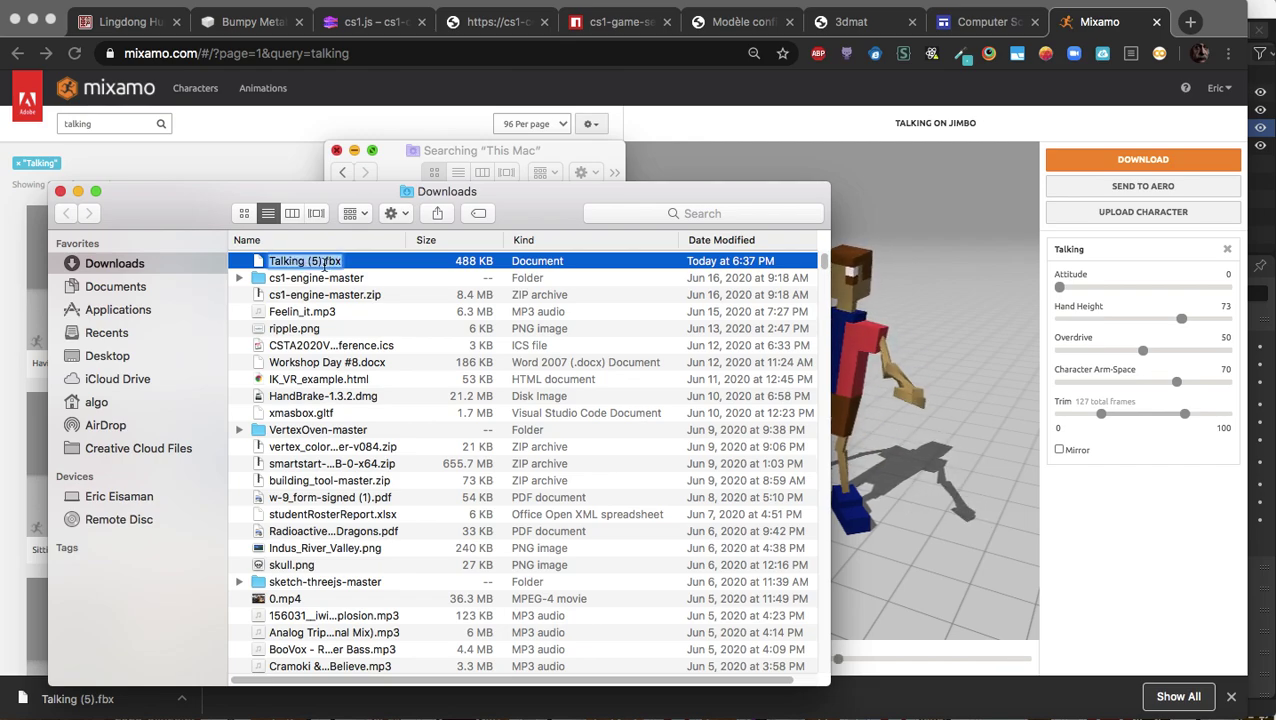
left_click(322, 263)
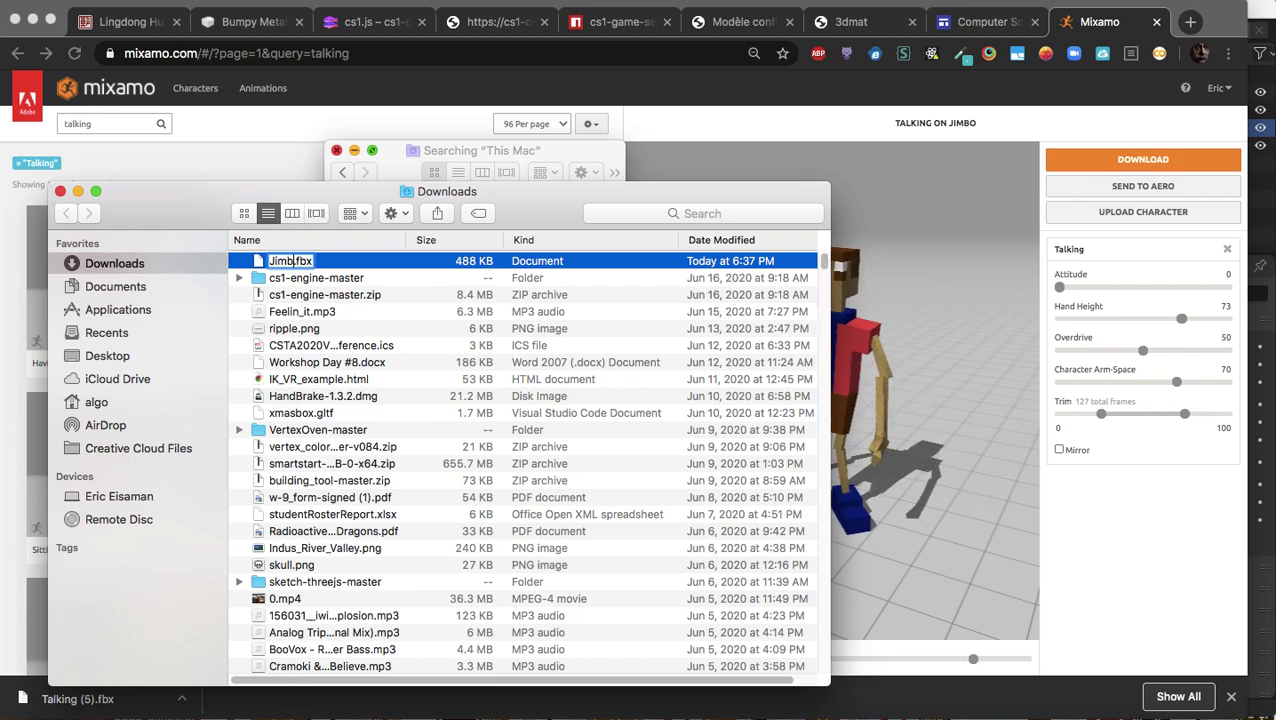
type("Jimbo_id")
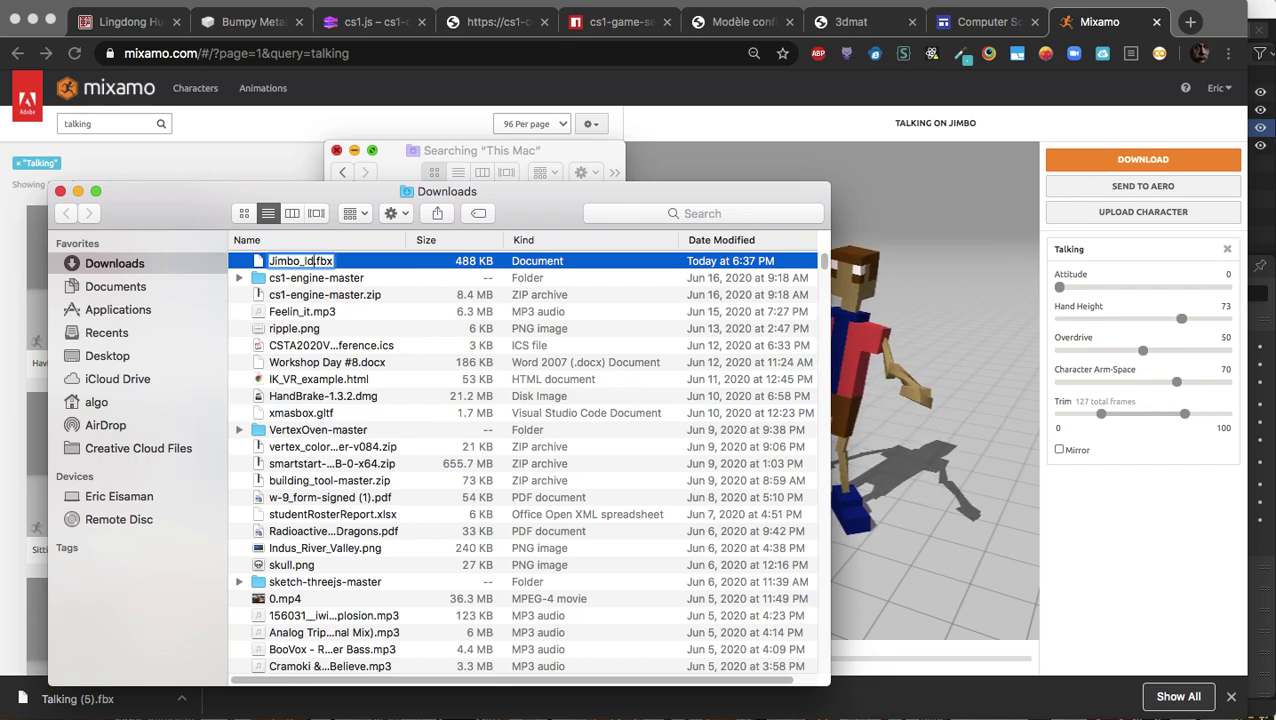
type("le")
key("Return")
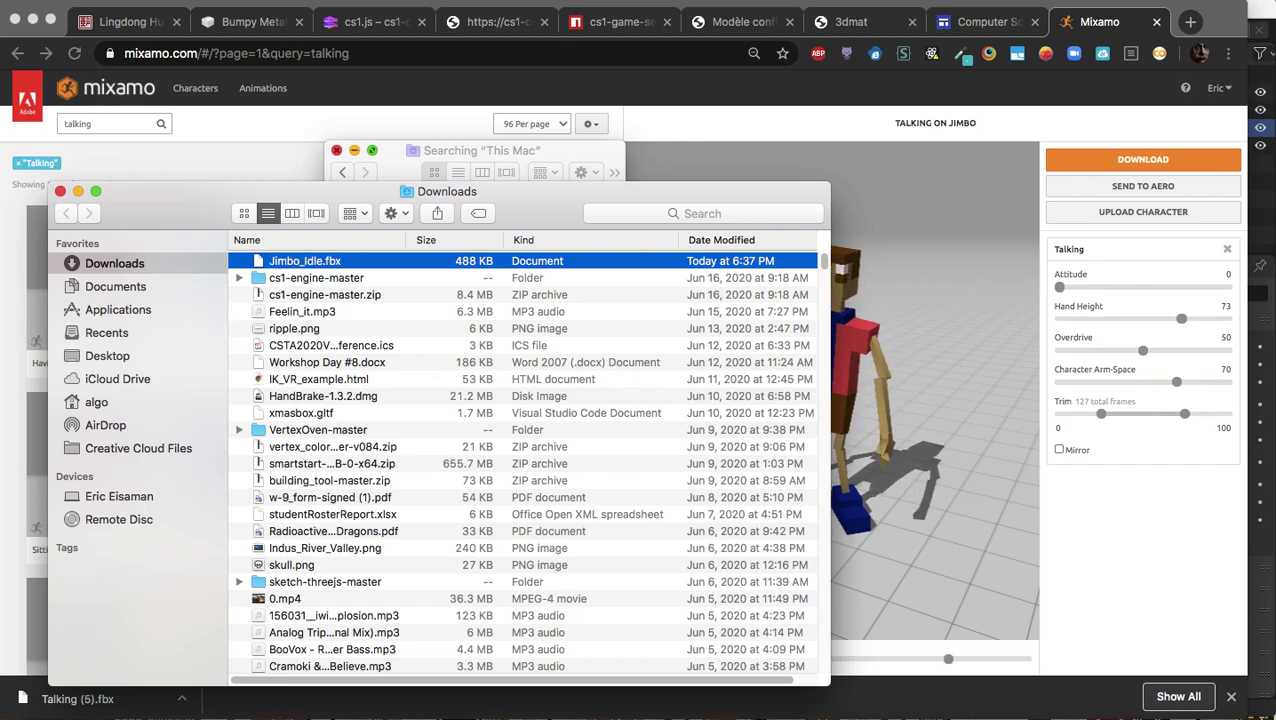
left_click(140, 160)
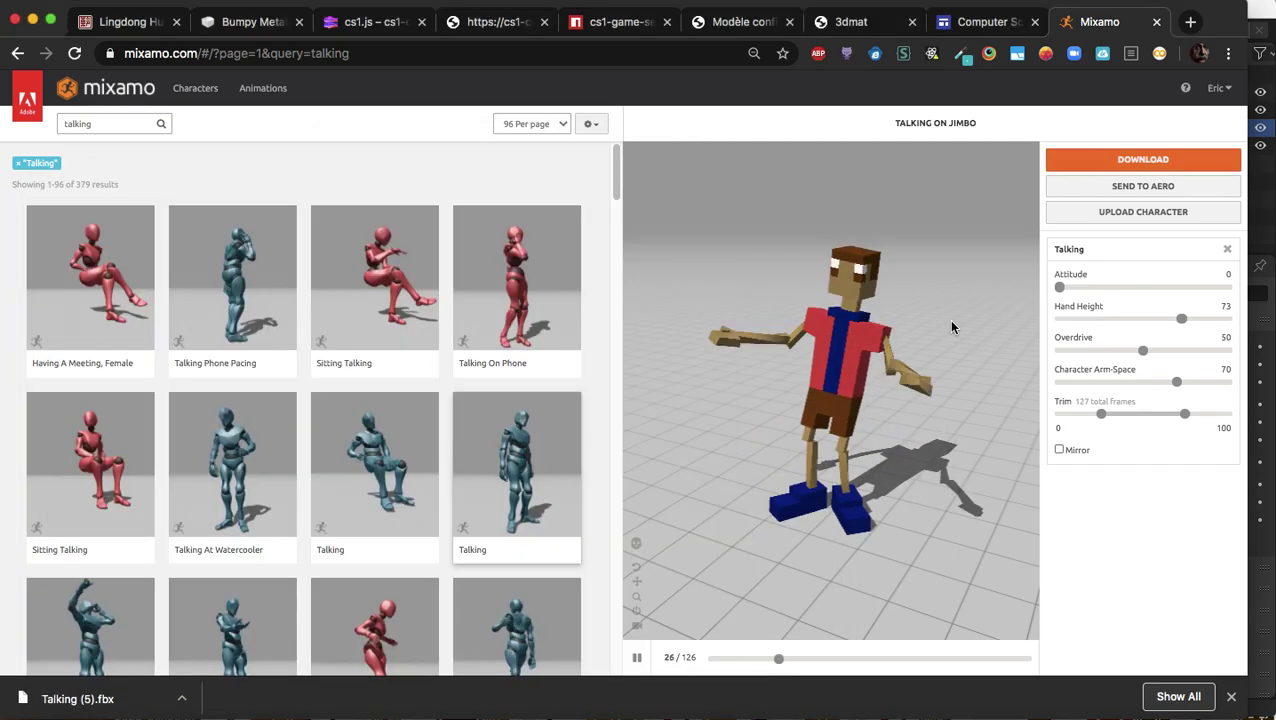
Step: Apply the first 'running' search result to Jimbo, set In Place, and Arm-Space 68
left_click(125, 123)
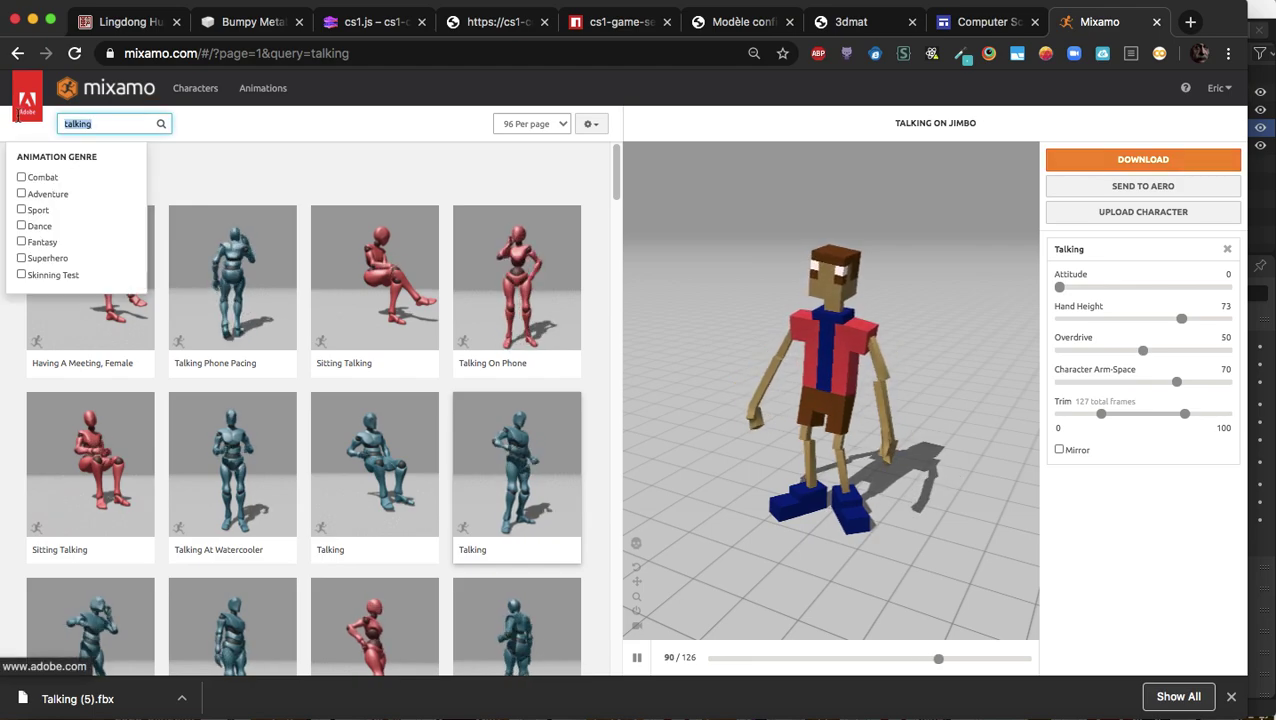
type("running")
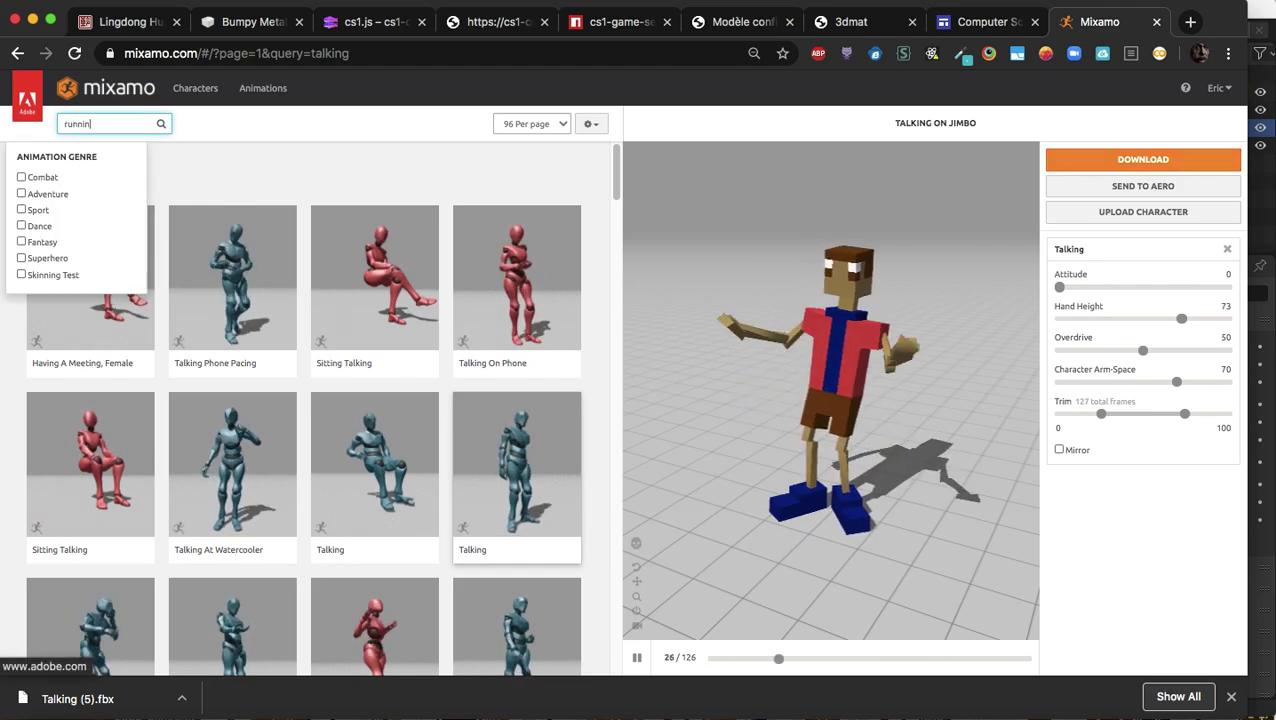
left_click(398, 200)
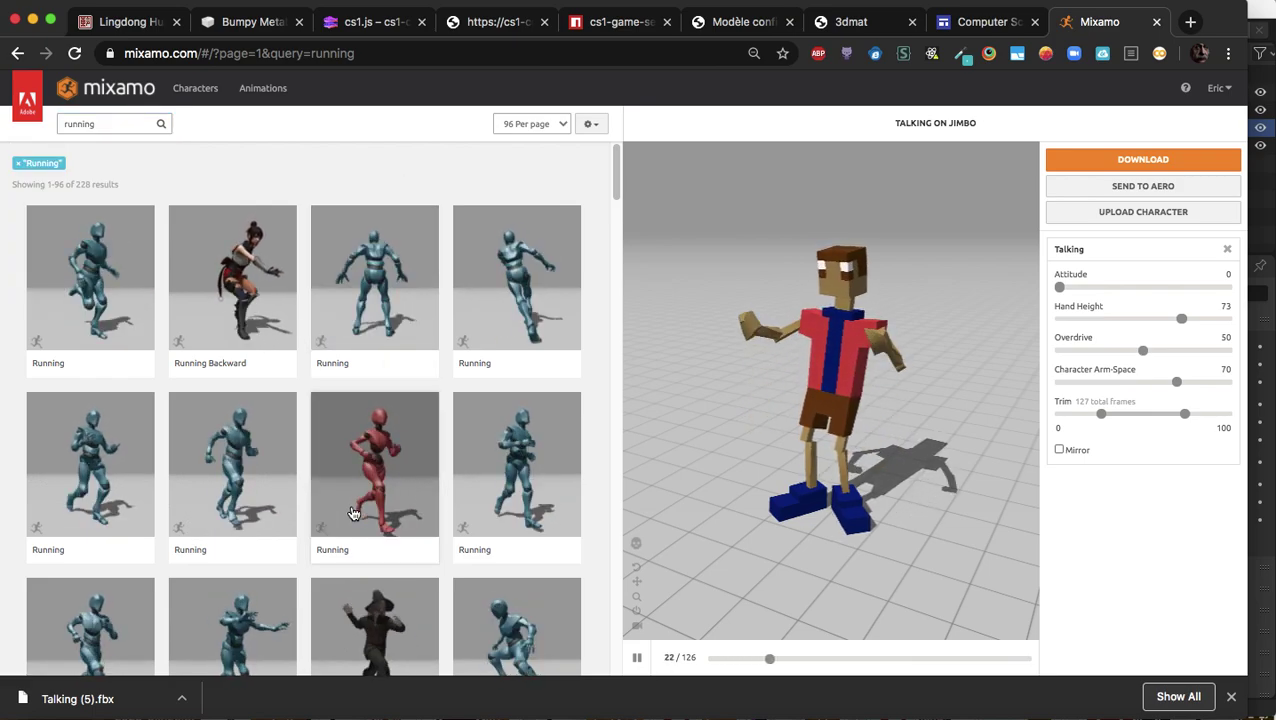
left_click(90, 311)
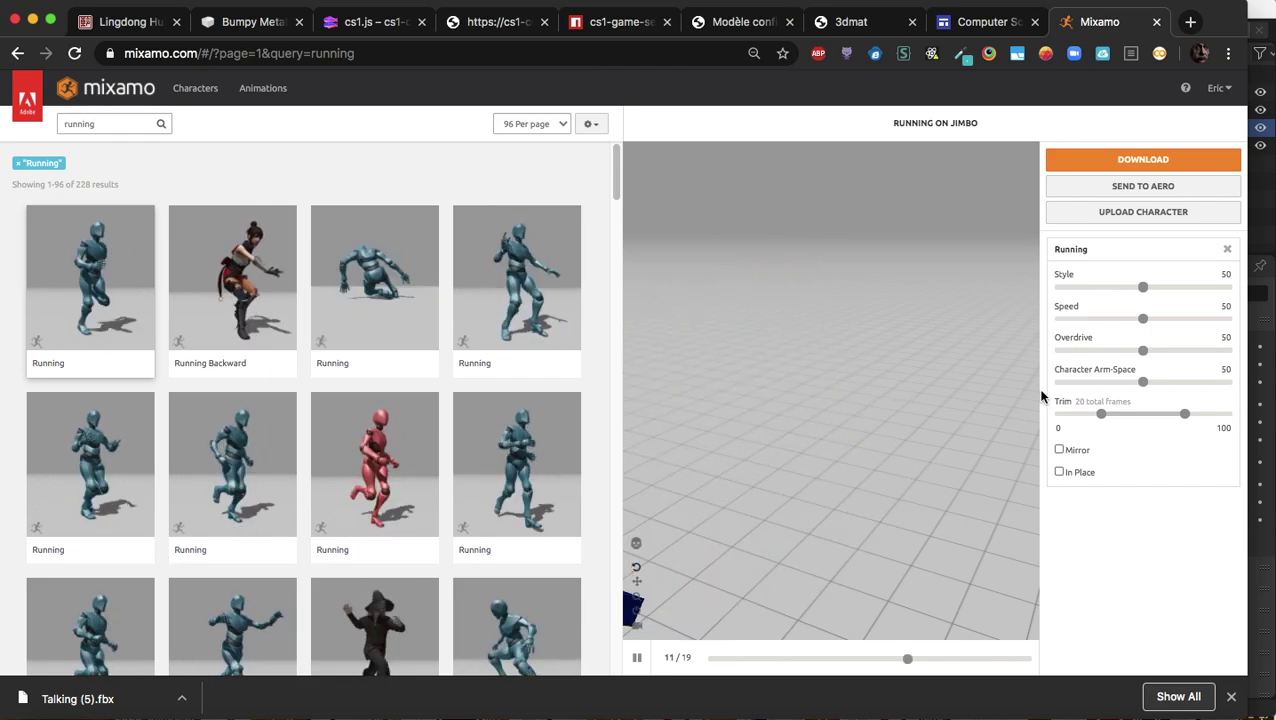
left_click(1059, 472)
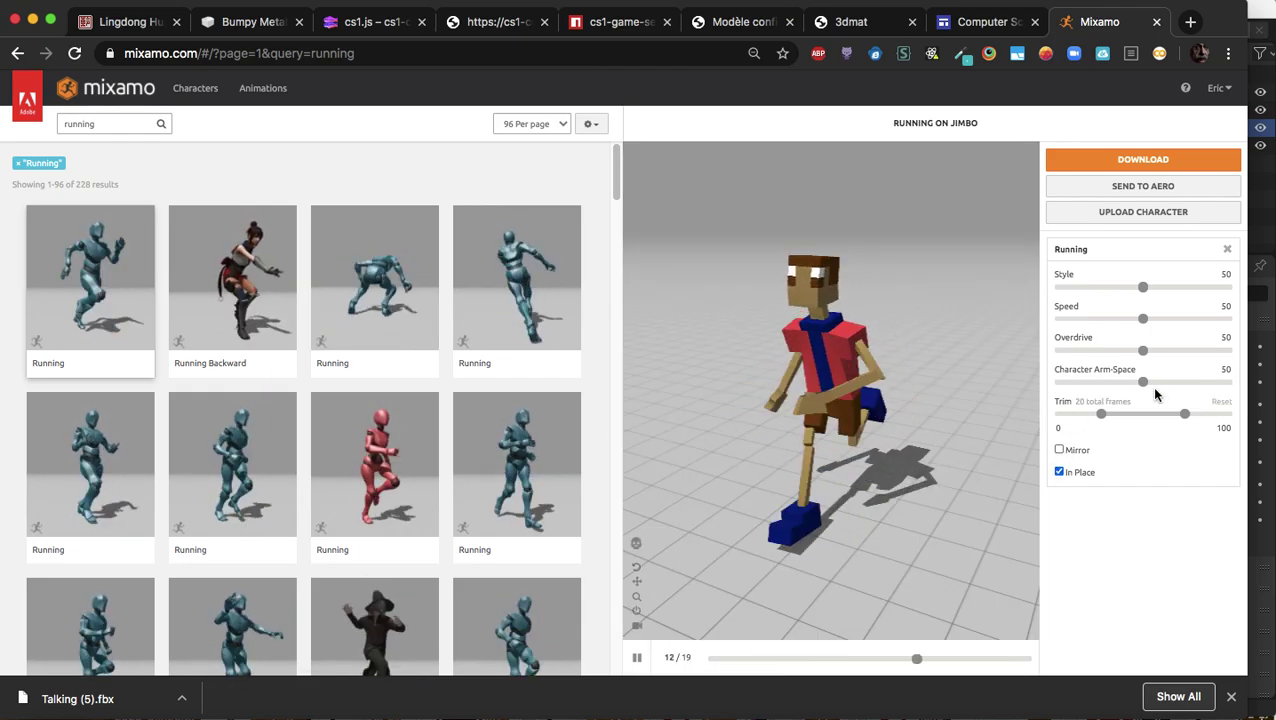
left_click_drag(1144, 382, 1158, 384)
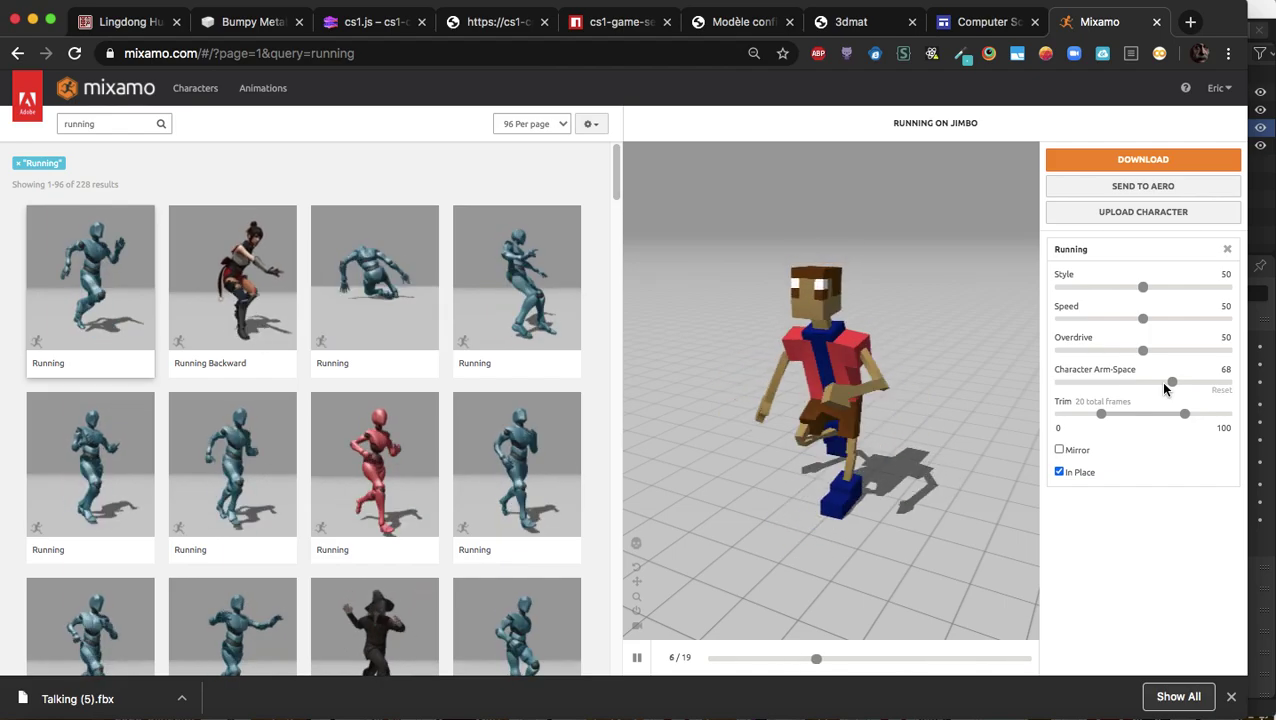
Step: Choose Without Skin in Download Settings and download the Running animation as FBX
left_click(1128, 163)
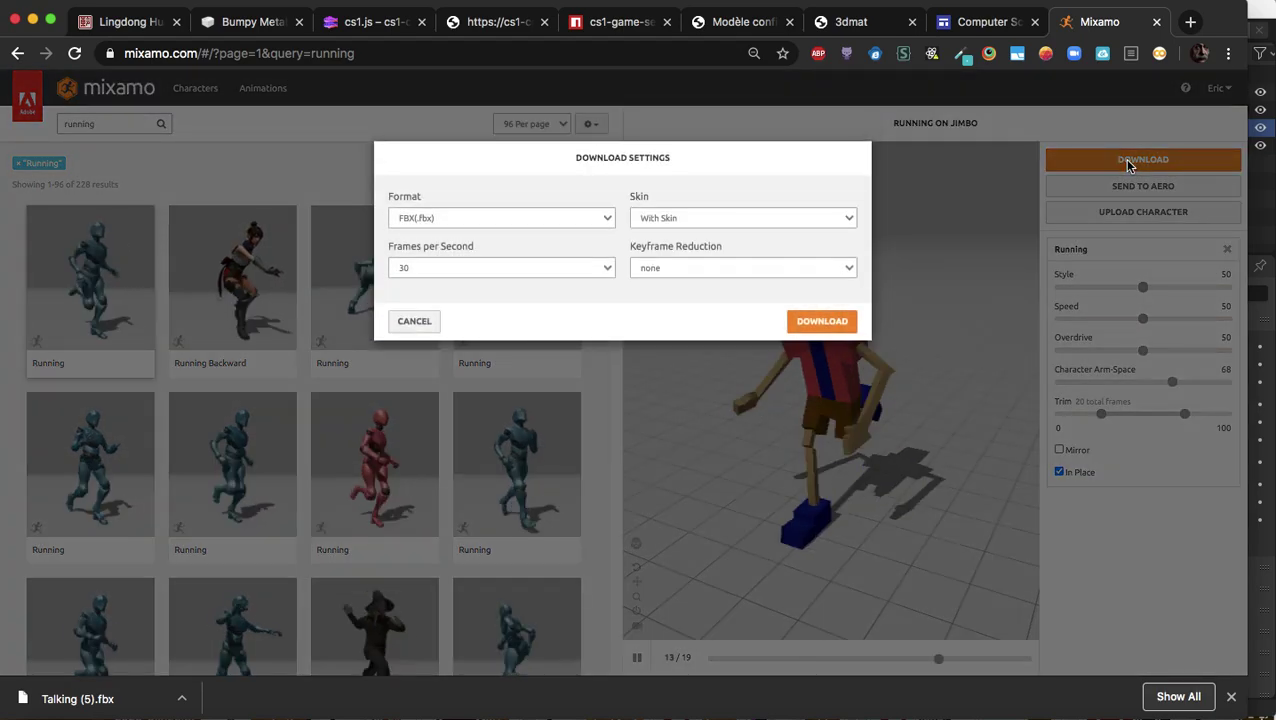
left_click(729, 211)
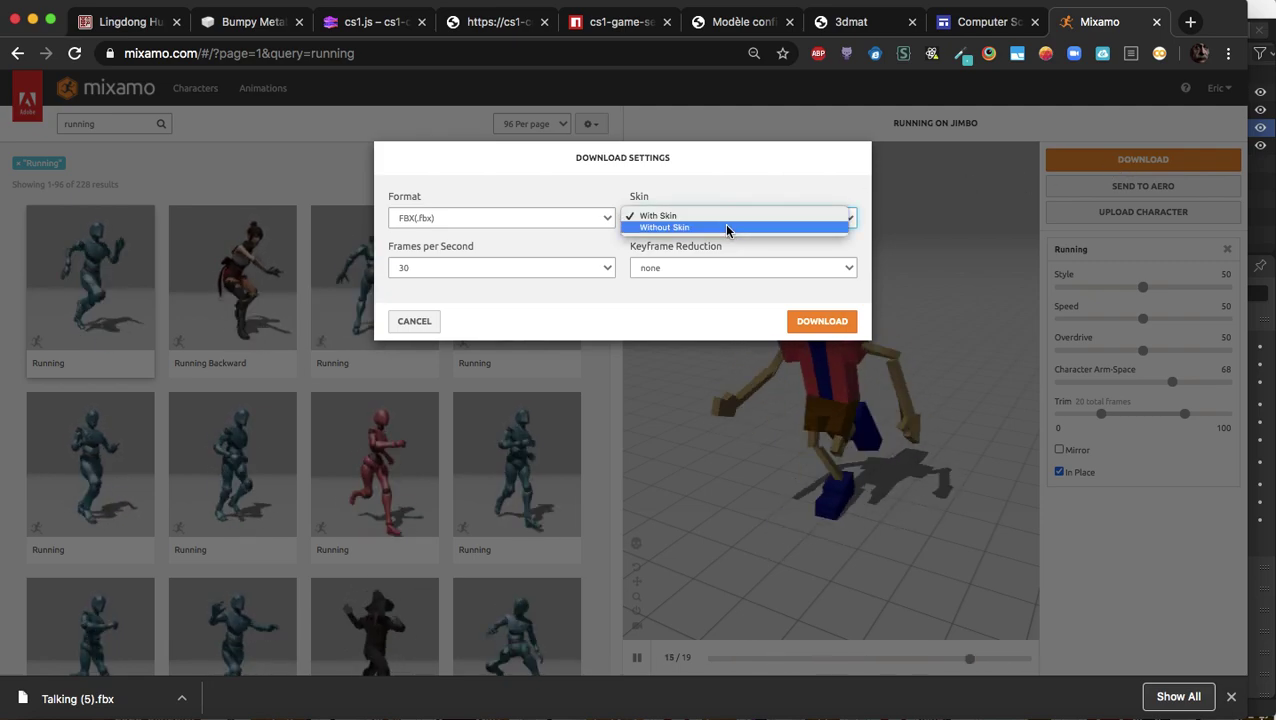
left_click(726, 228)
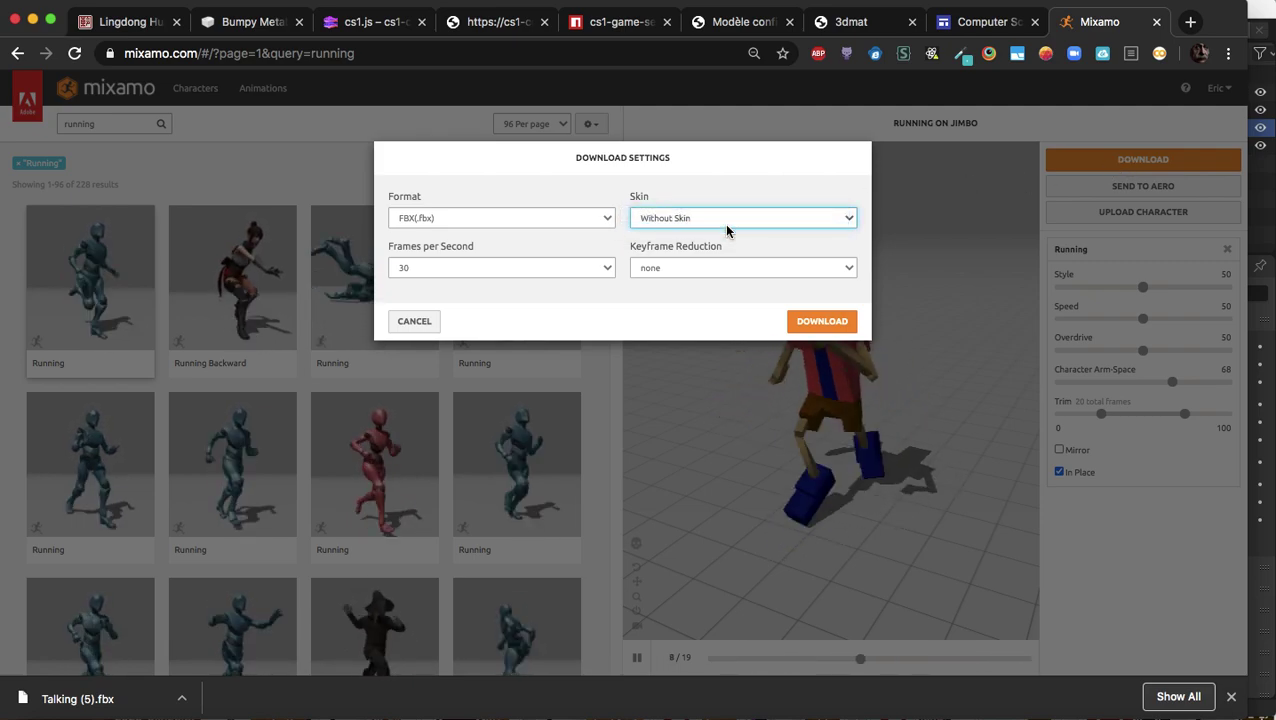
left_click(811, 325)
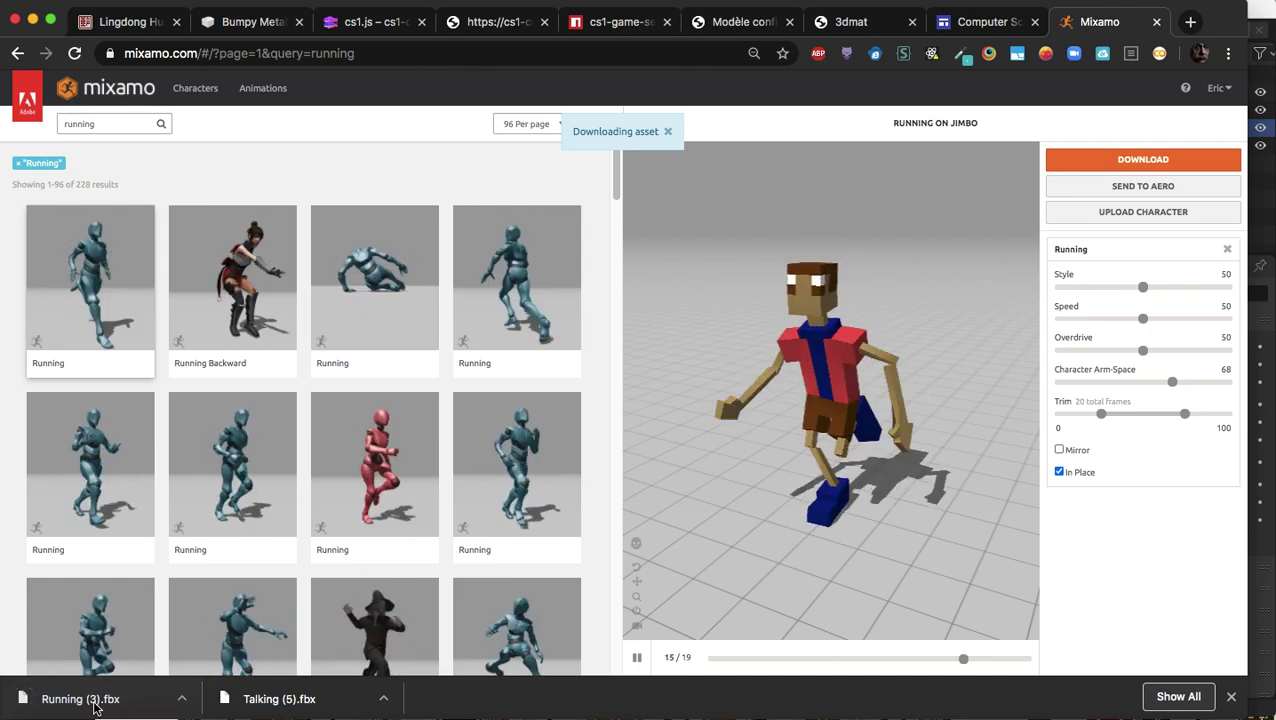
Step: Rename the downloaded Running (3).fbx in Finder to Jimbo_Running.fbx
left_click(181, 698)
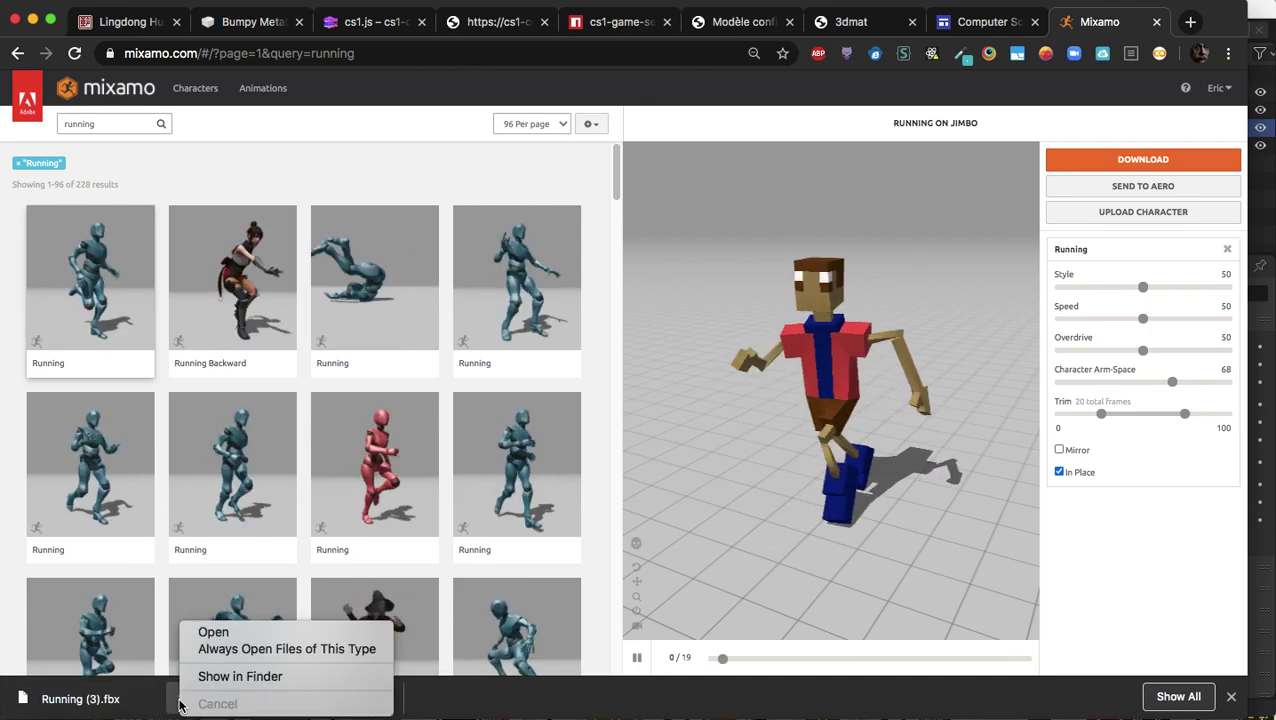
left_click(204, 683)
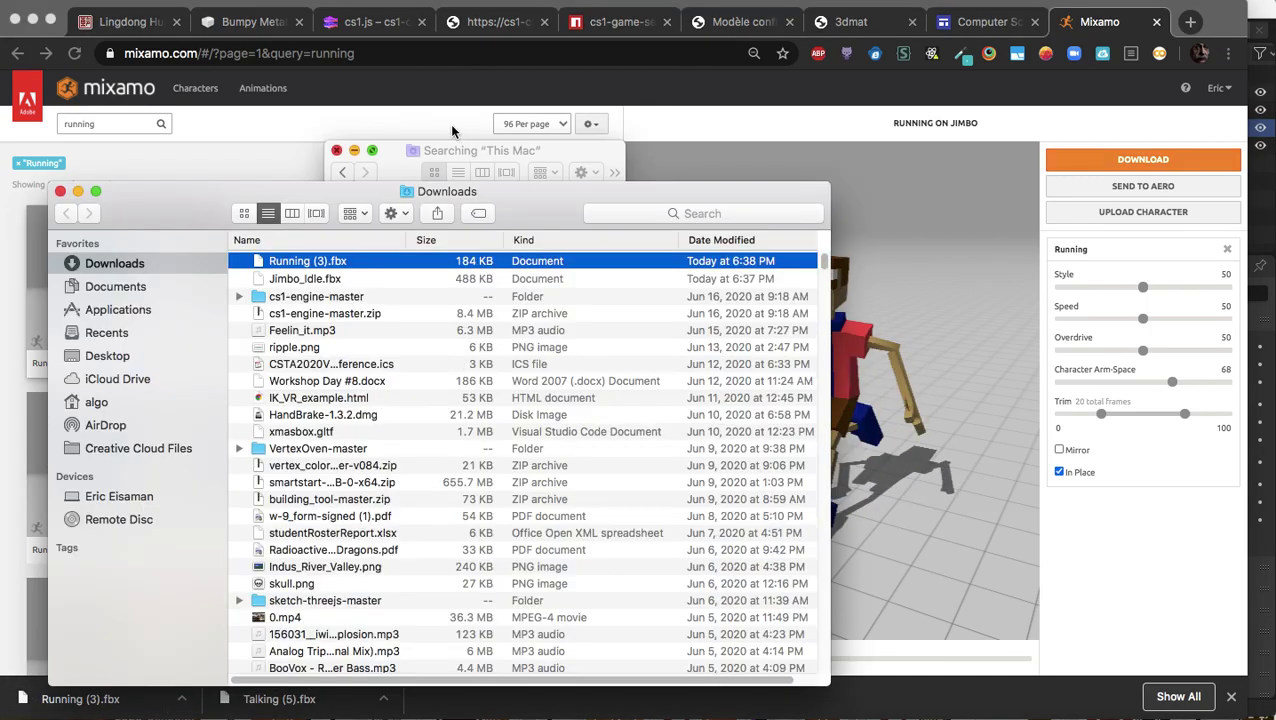
left_click(315, 261)
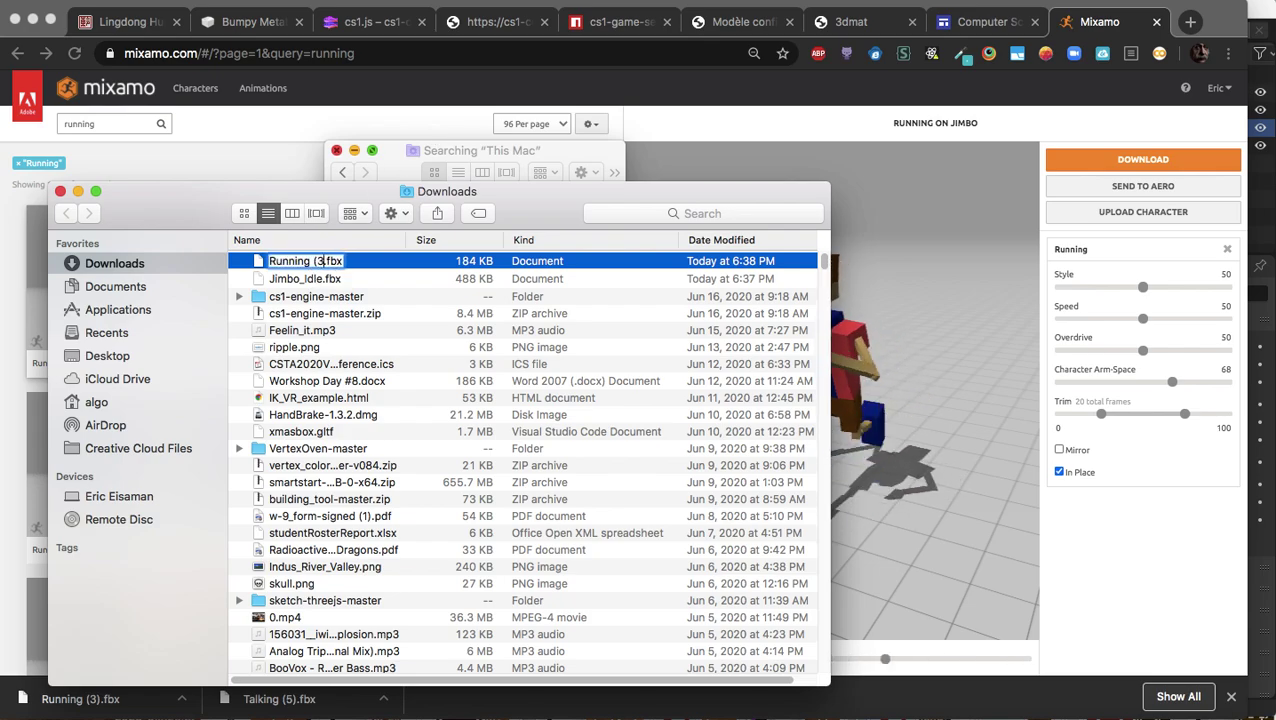
type("Ru")
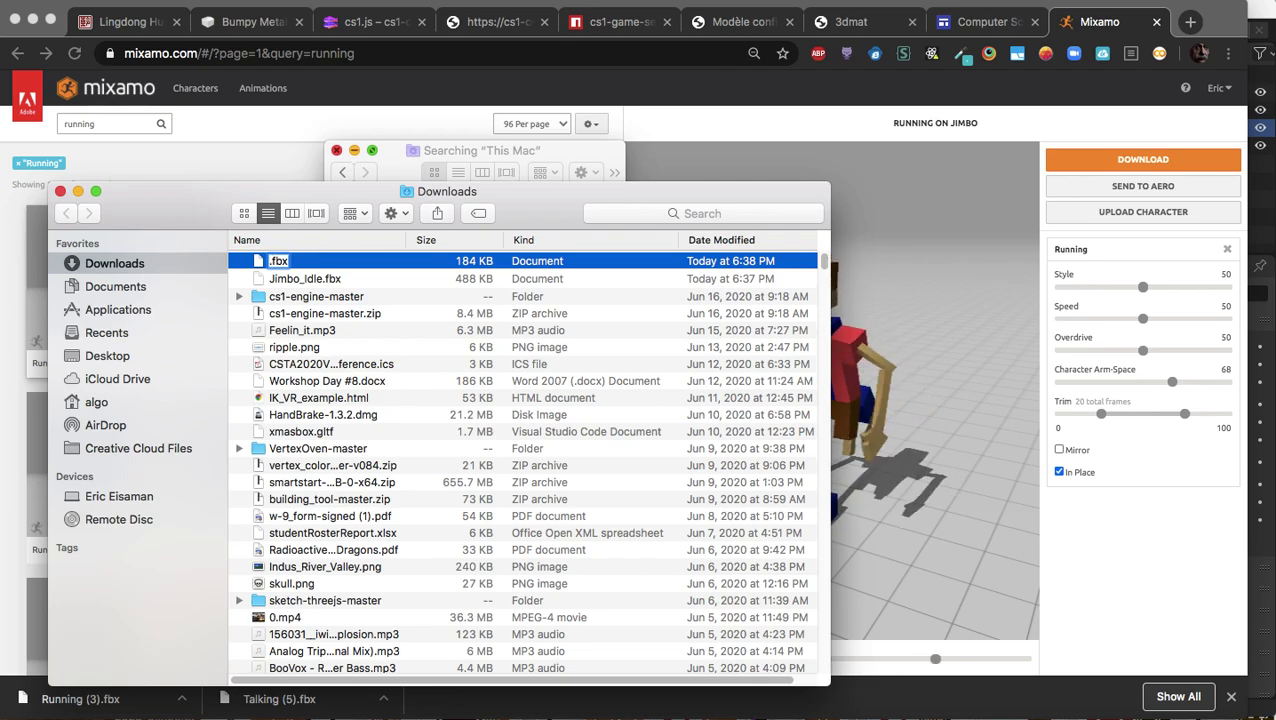
type("Jimbo")
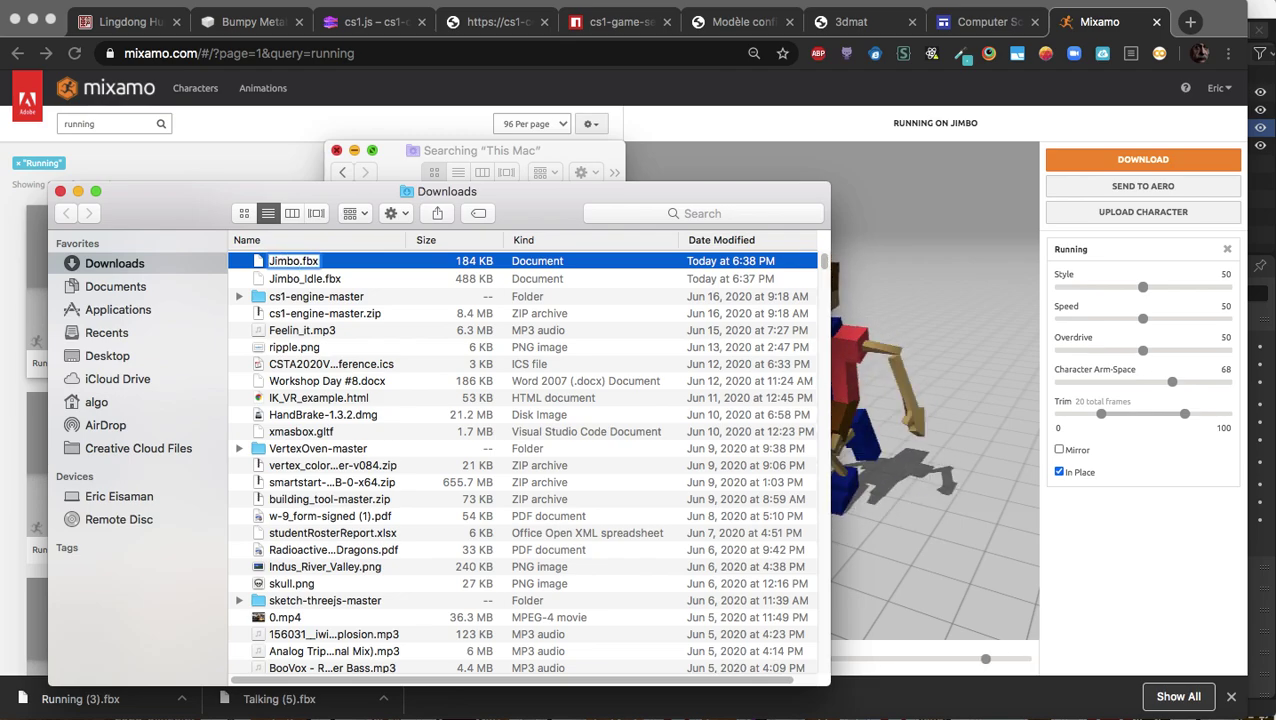
type("_Running")
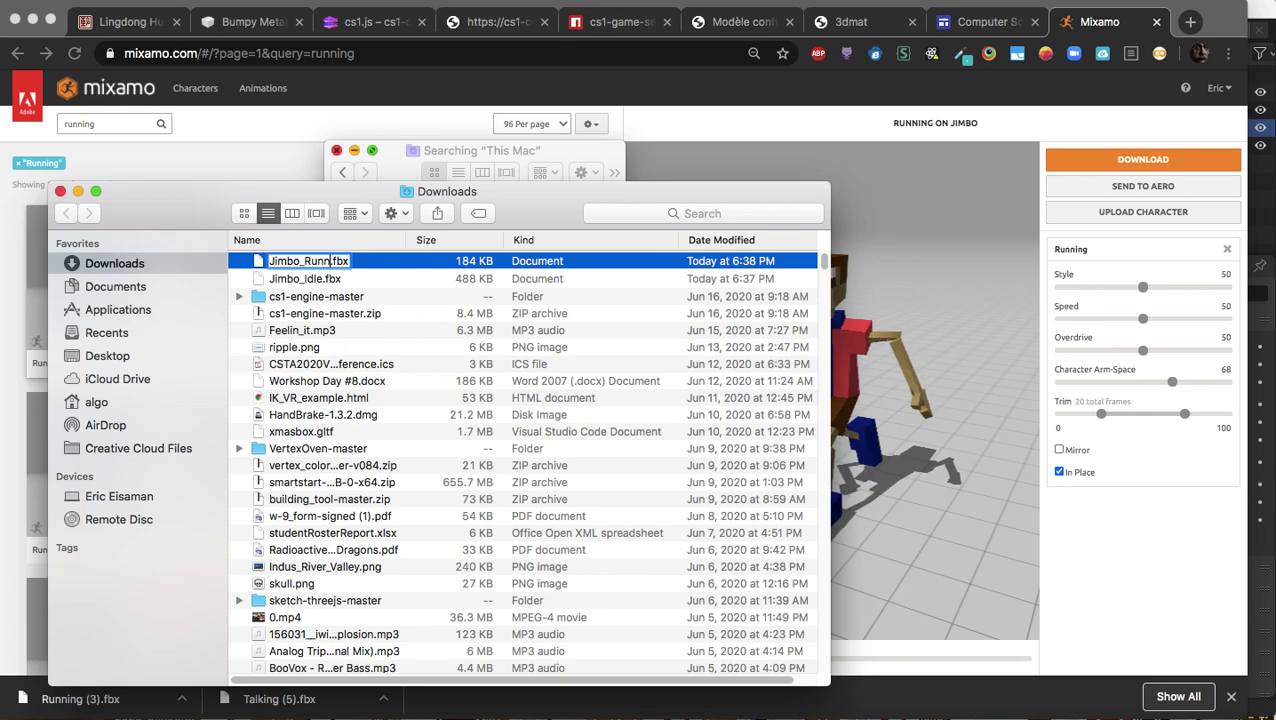
key("Return")
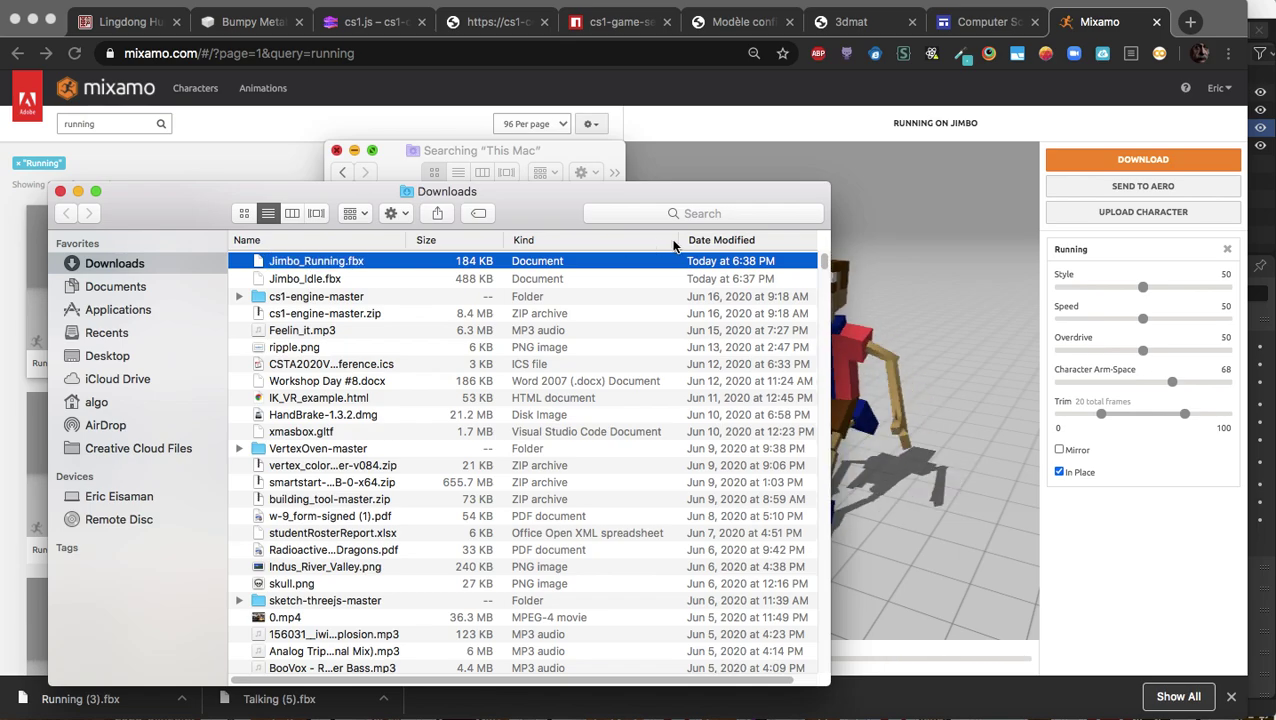
left_click(875, 328)
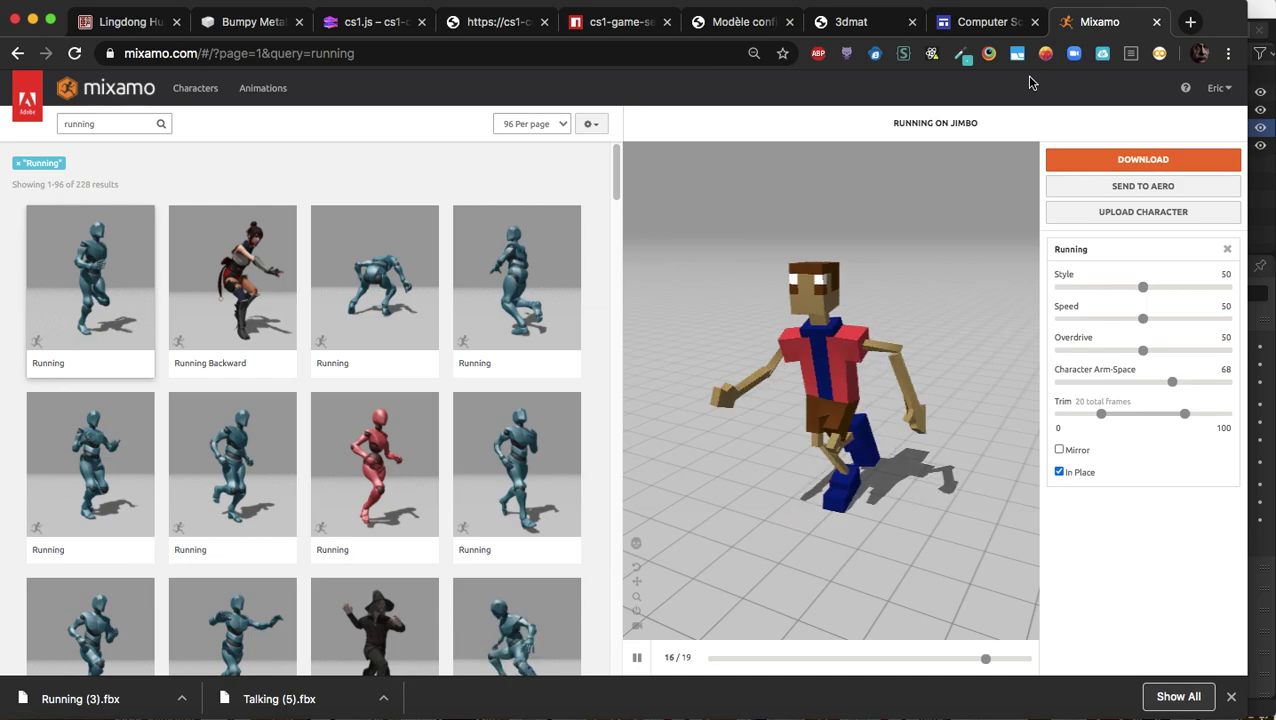
Step: Close the Mixamo tab and delete Blender's default cube
left_click(1157, 22)
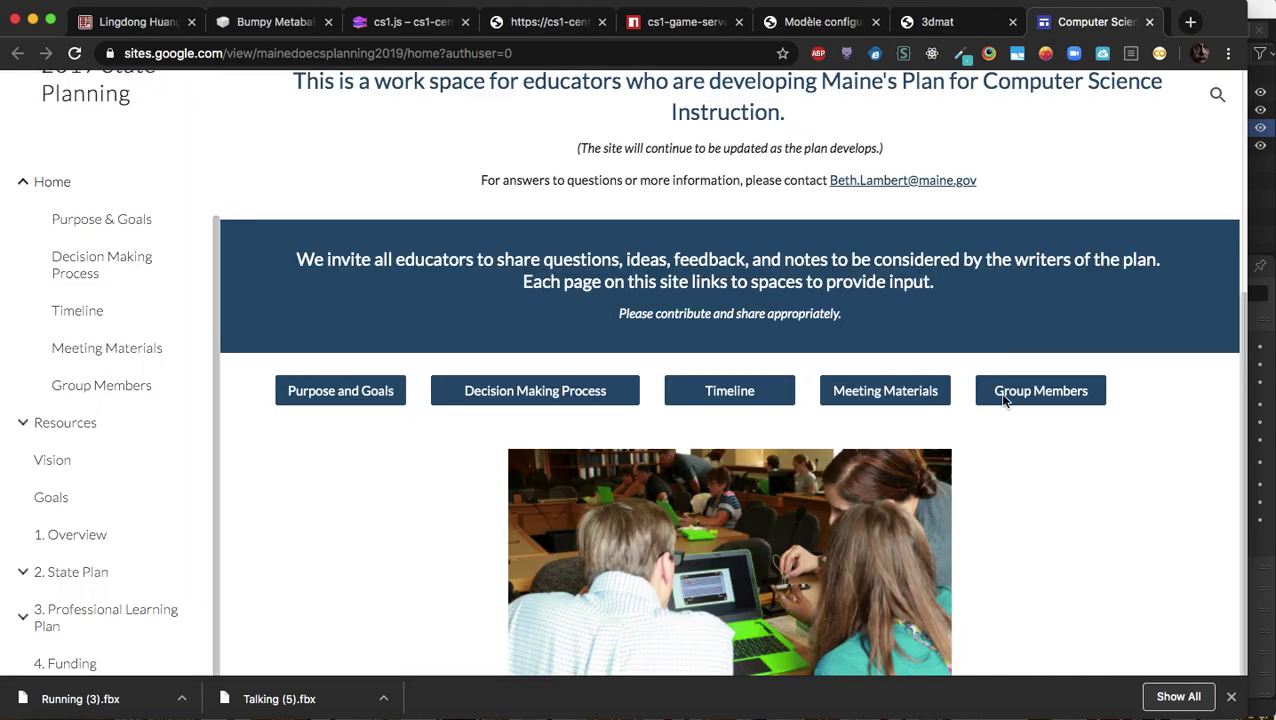
left_click(1063, 707)
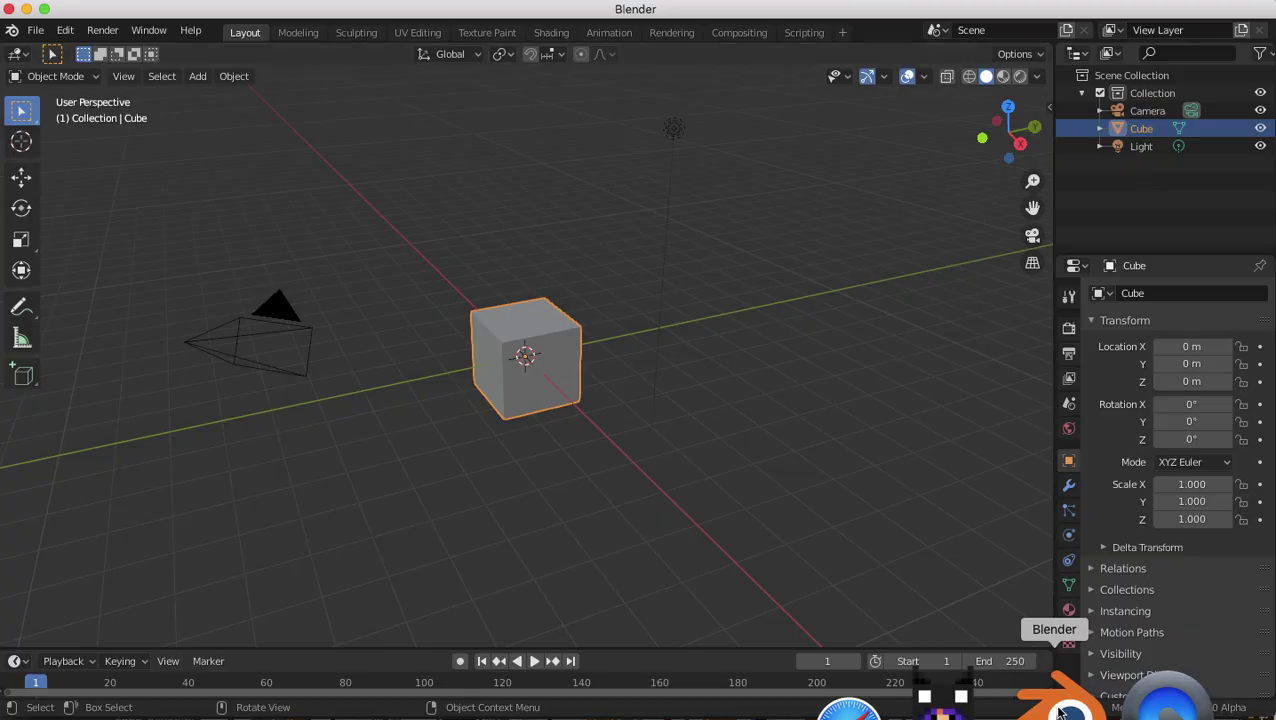
key("x")
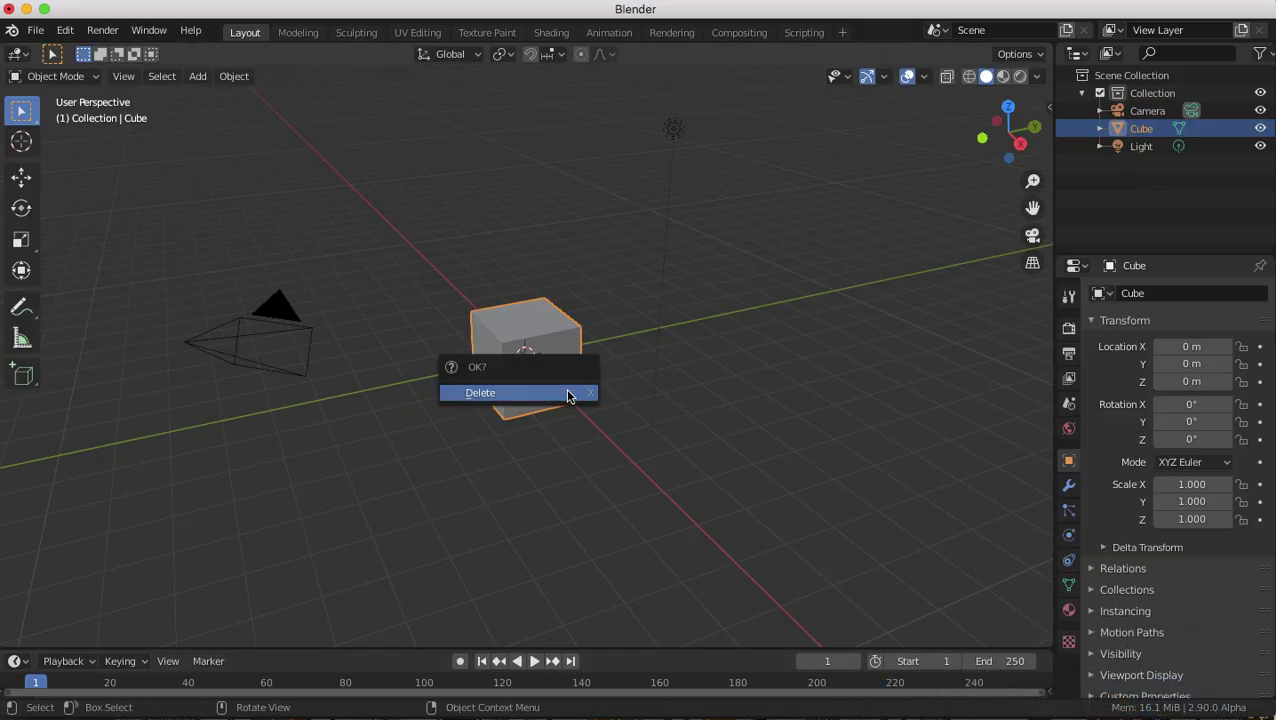
left_click(568, 394)
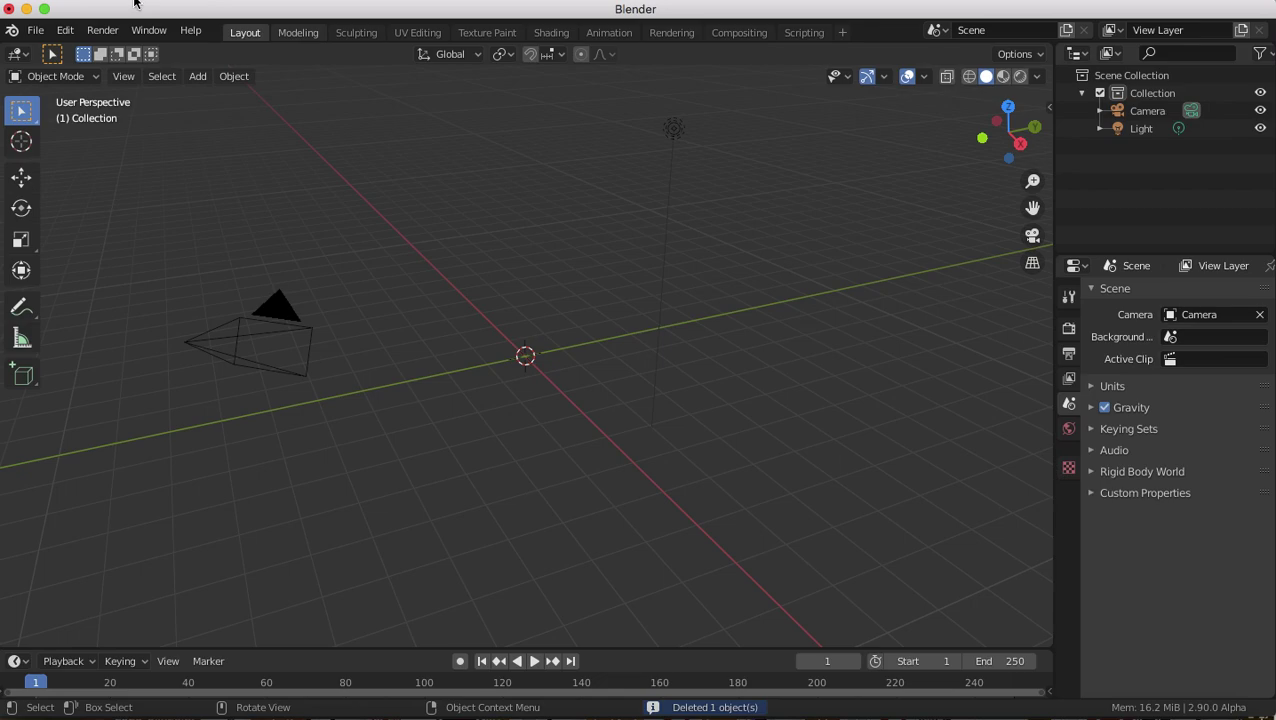
Step: Open the FBX (.fbx) import file browser from the File menu
left_click(40, 31)
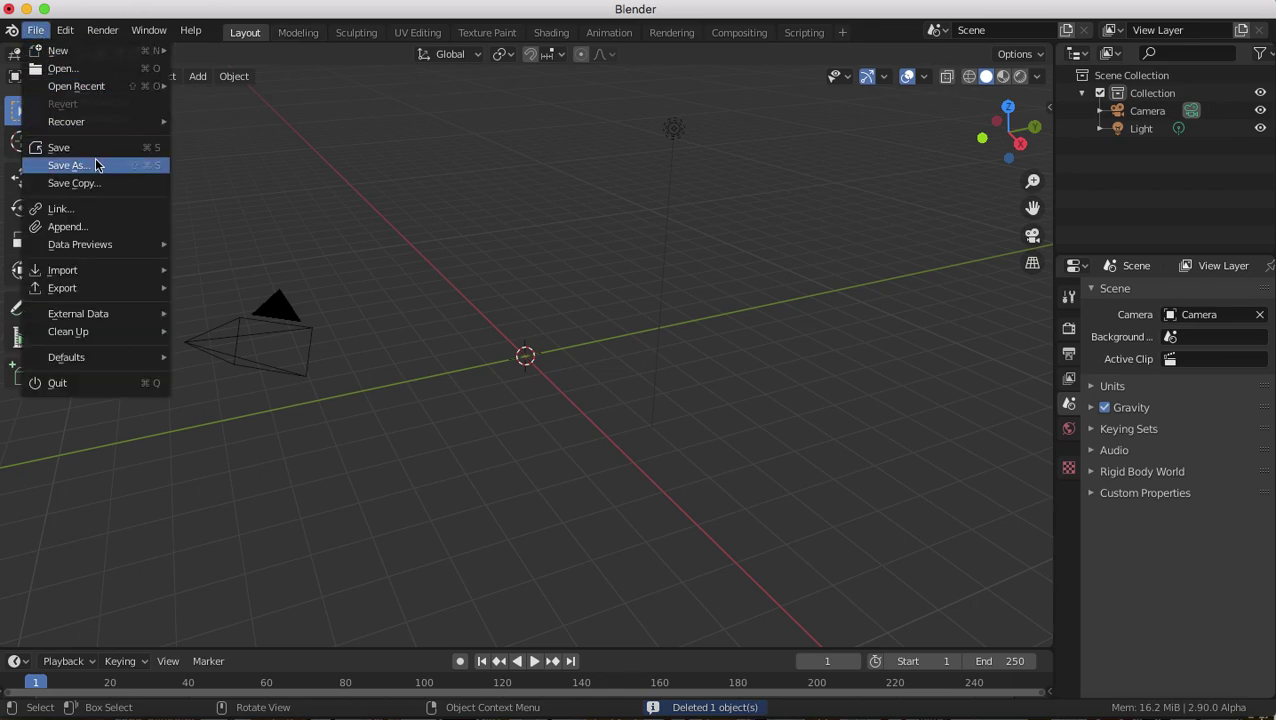
mouse_move(92, 268)
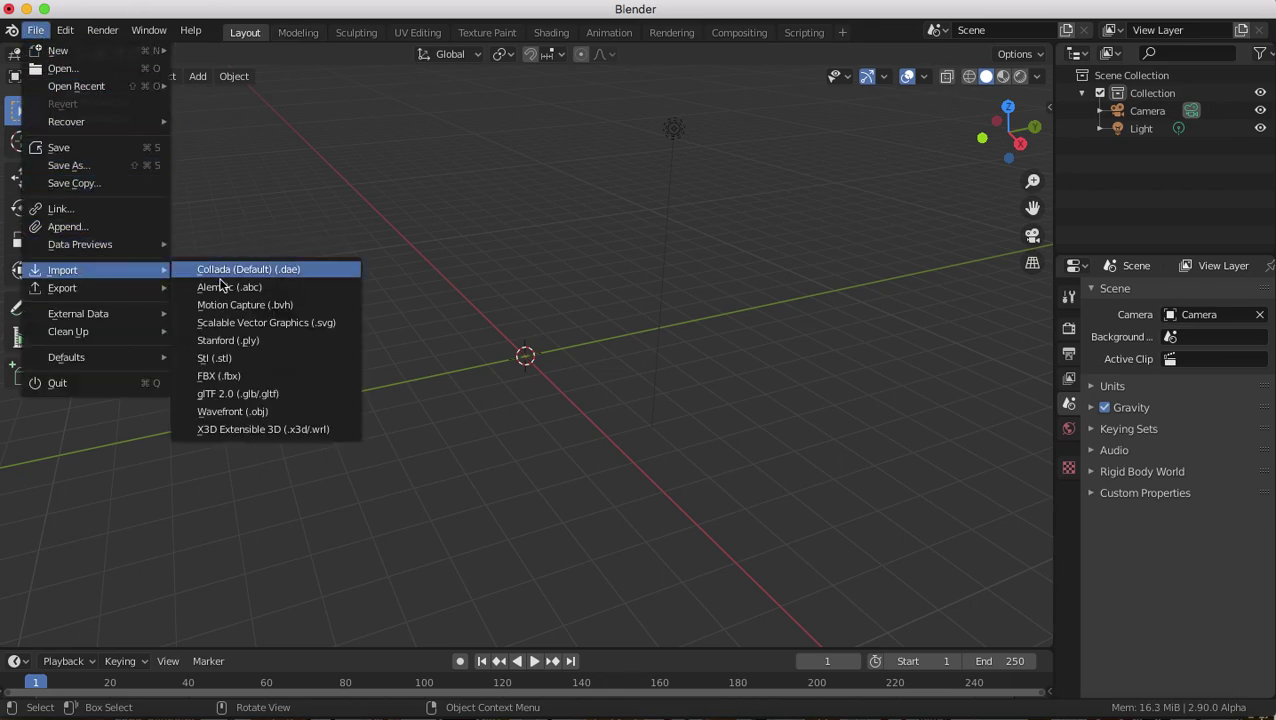
left_click(240, 376)
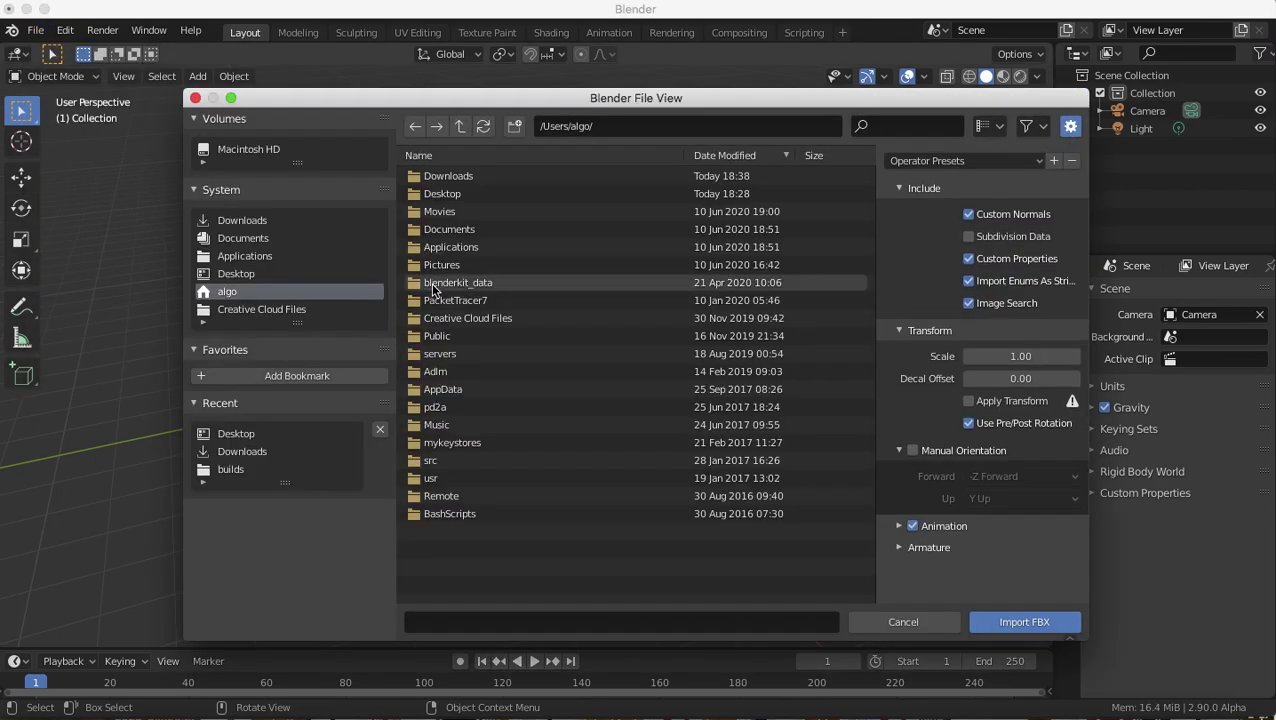
Step: Import Jimbo_Idle.fbx from the Downloads folder into the scene
left_click(437, 179)
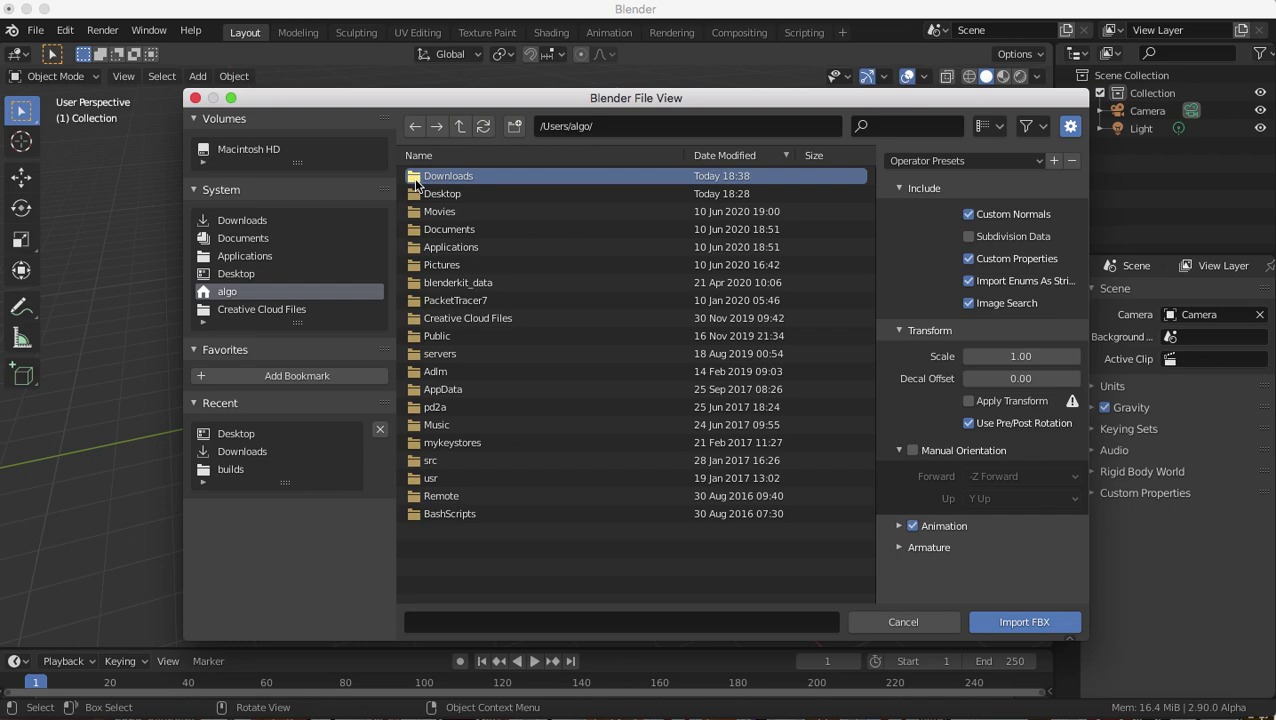
double_click(413, 178)
scroll(475, 280, "down", 10)
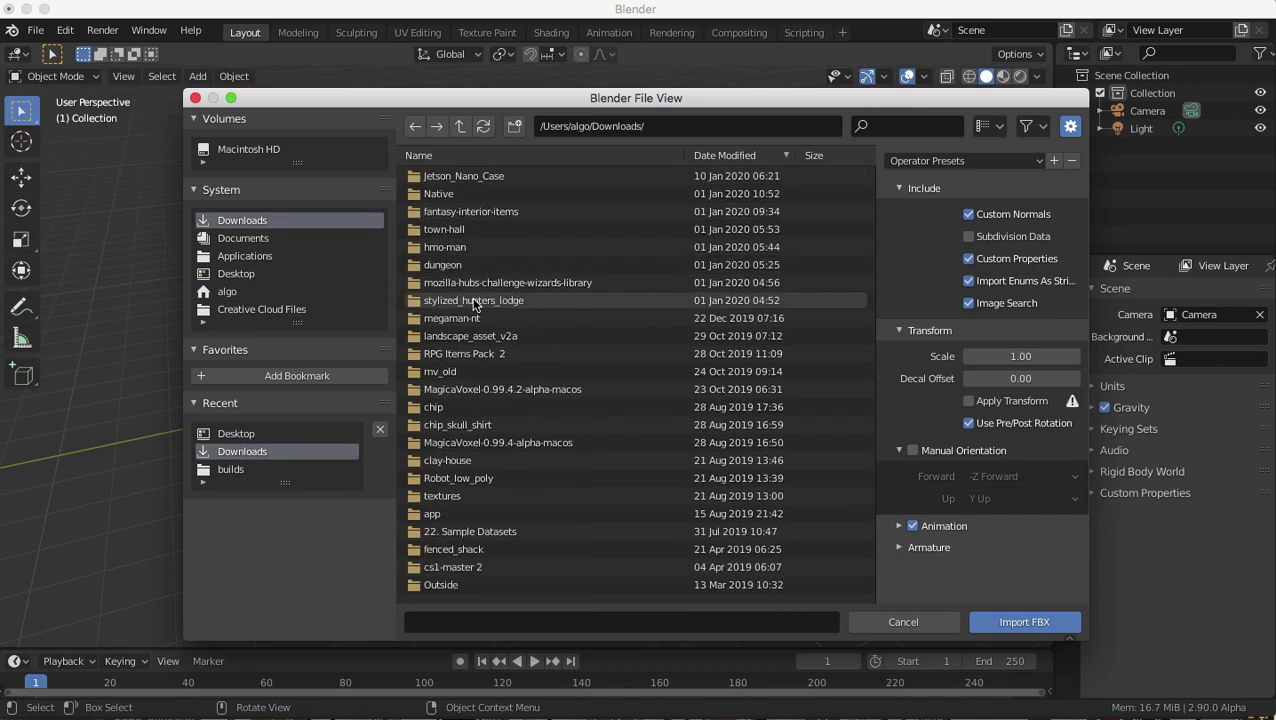
scroll(465, 300, "down", 4)
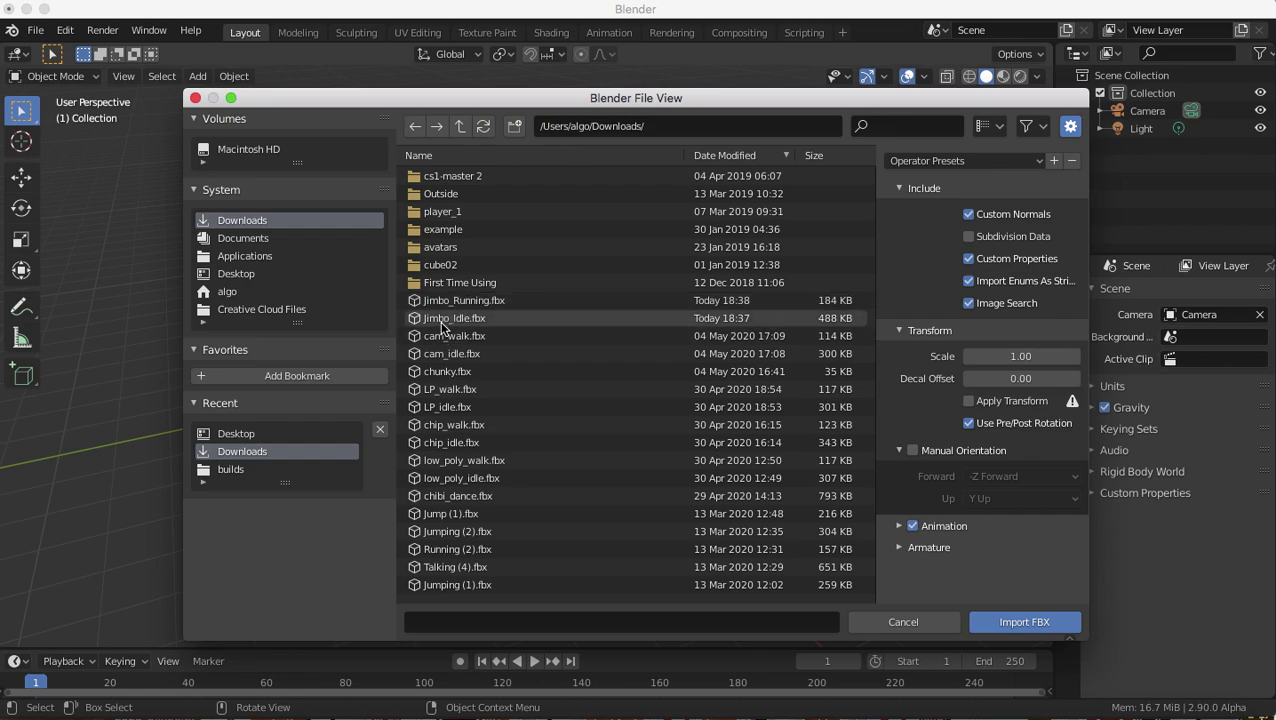
left_click(442, 320)
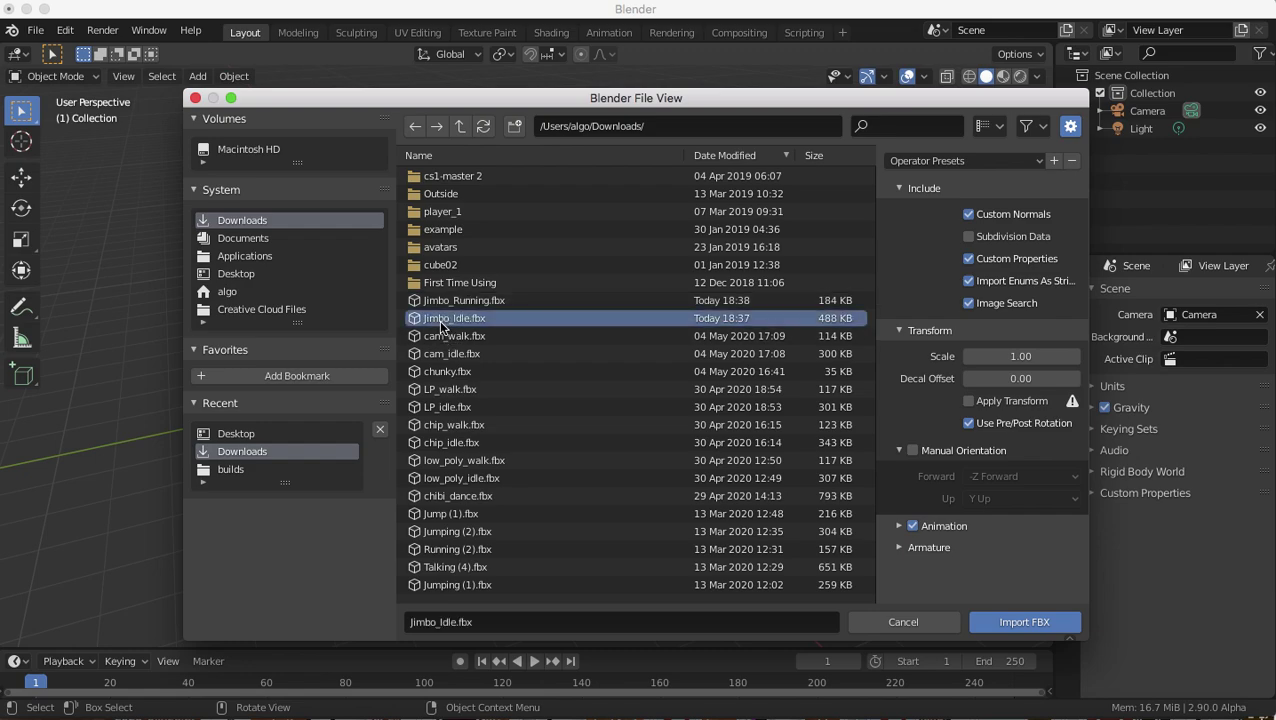
double_click(442, 320)
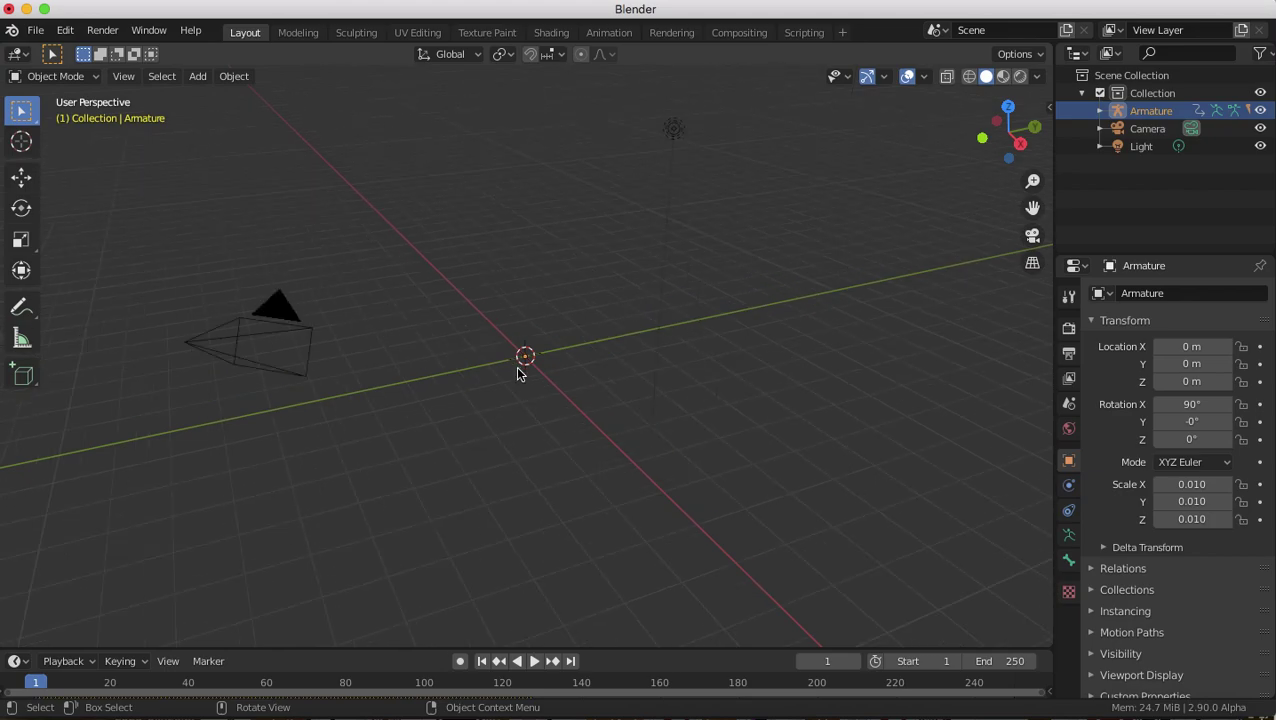
key("s")
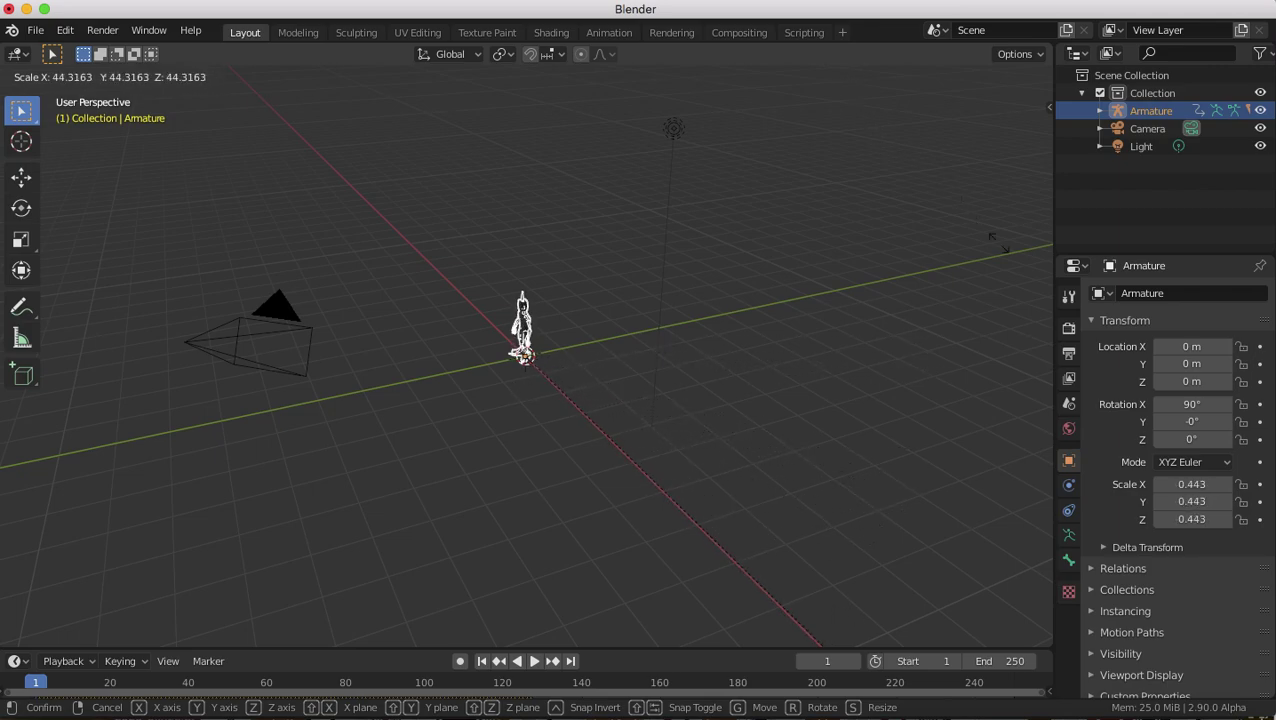
left_click(111, 338)
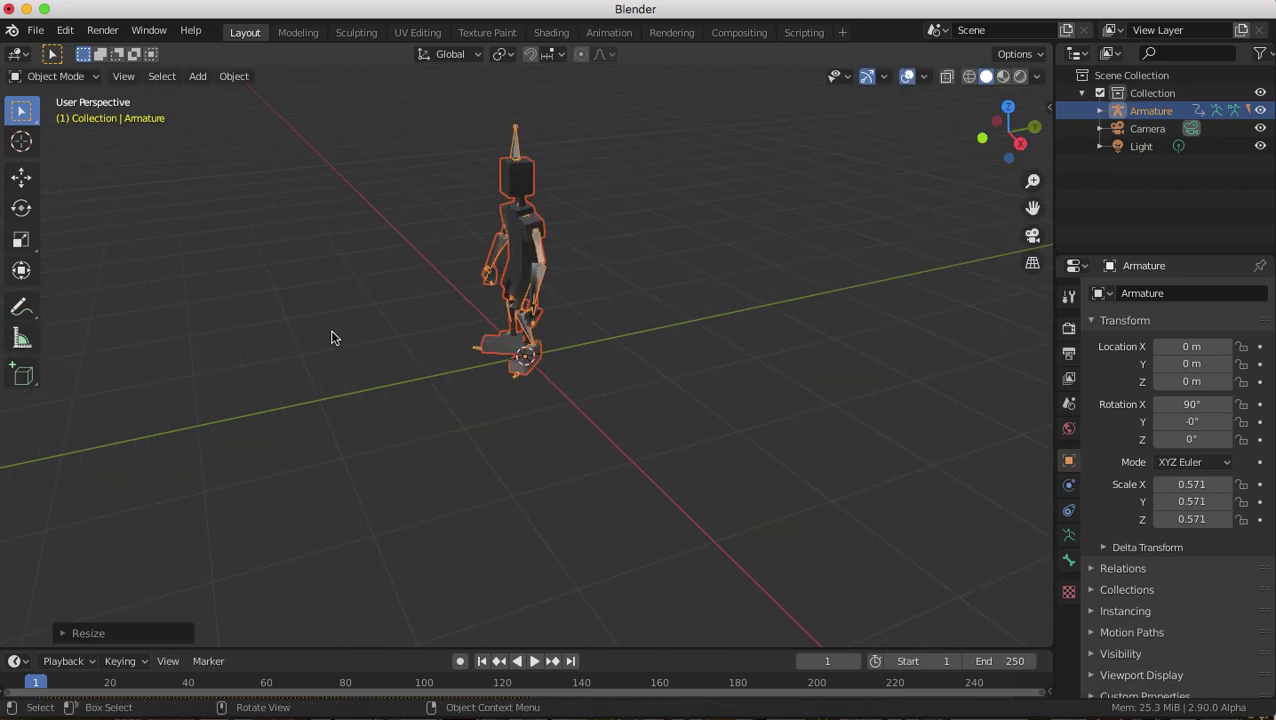
middle_click_drag(251, 237, 441, 205)
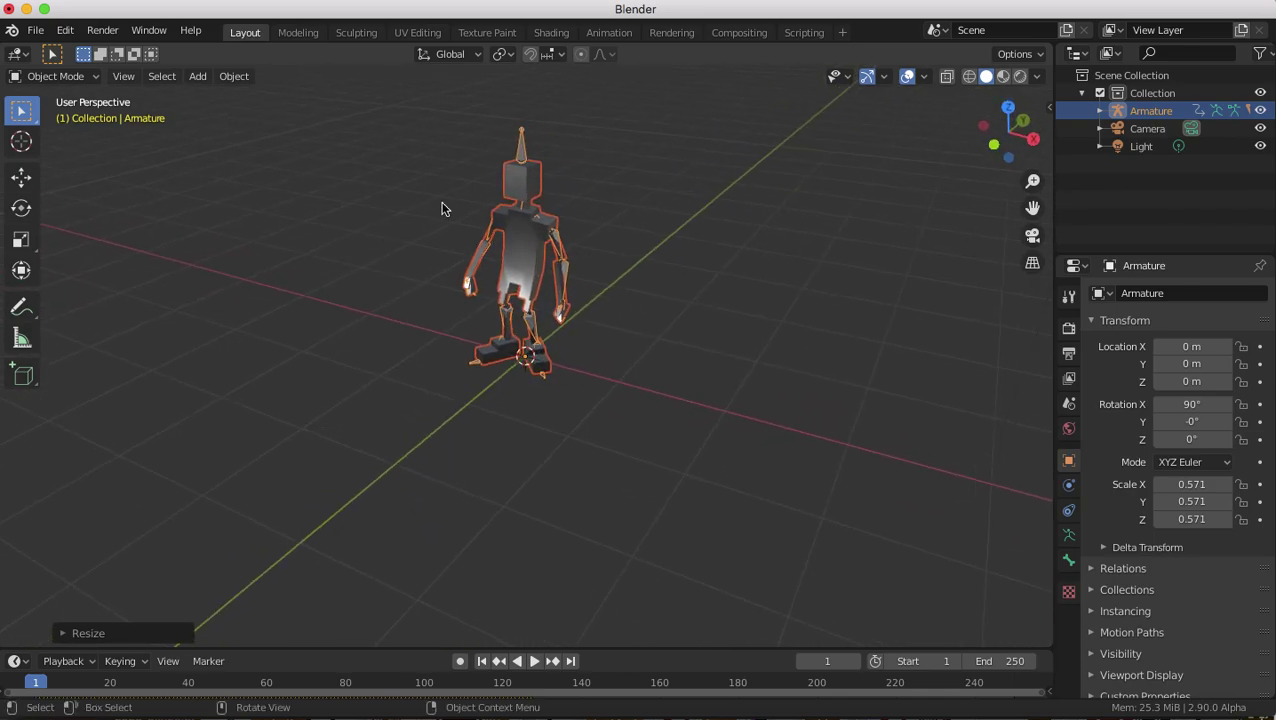
left_click(1002, 80)
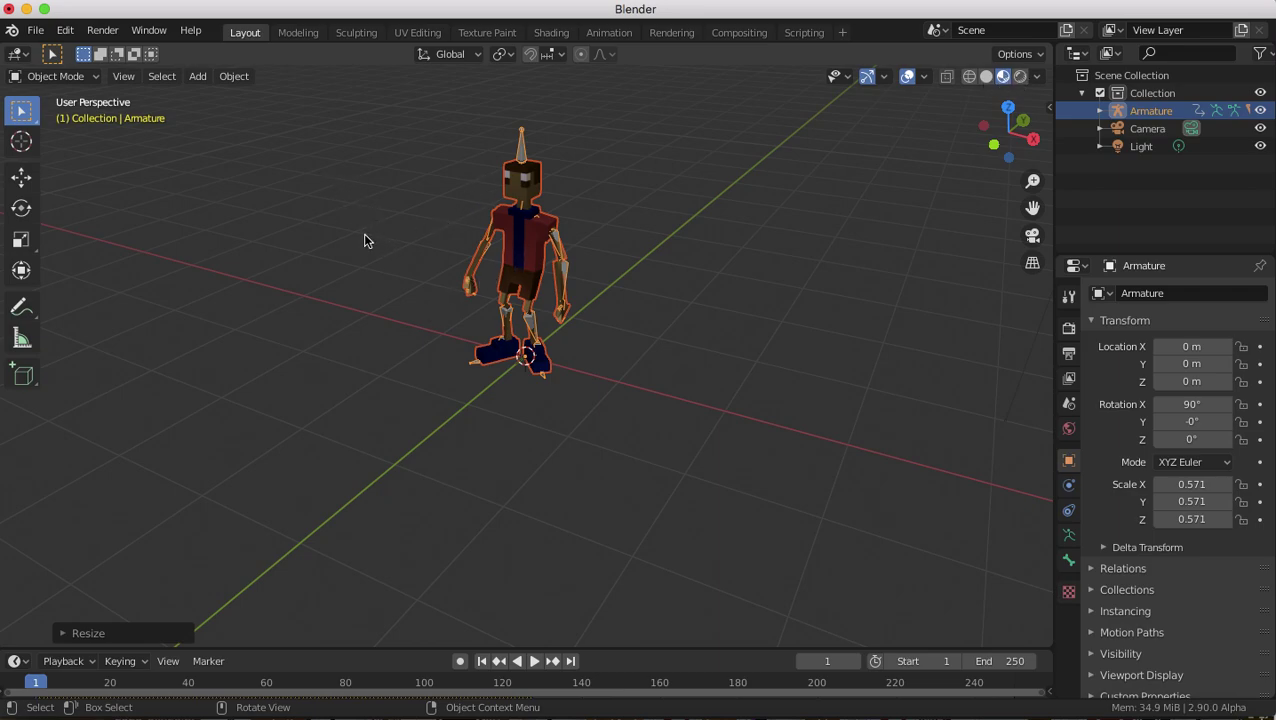
Step: Orbit the view to a straight-on front view of Jimbo
middle_click_drag(363, 240, 360, 200)
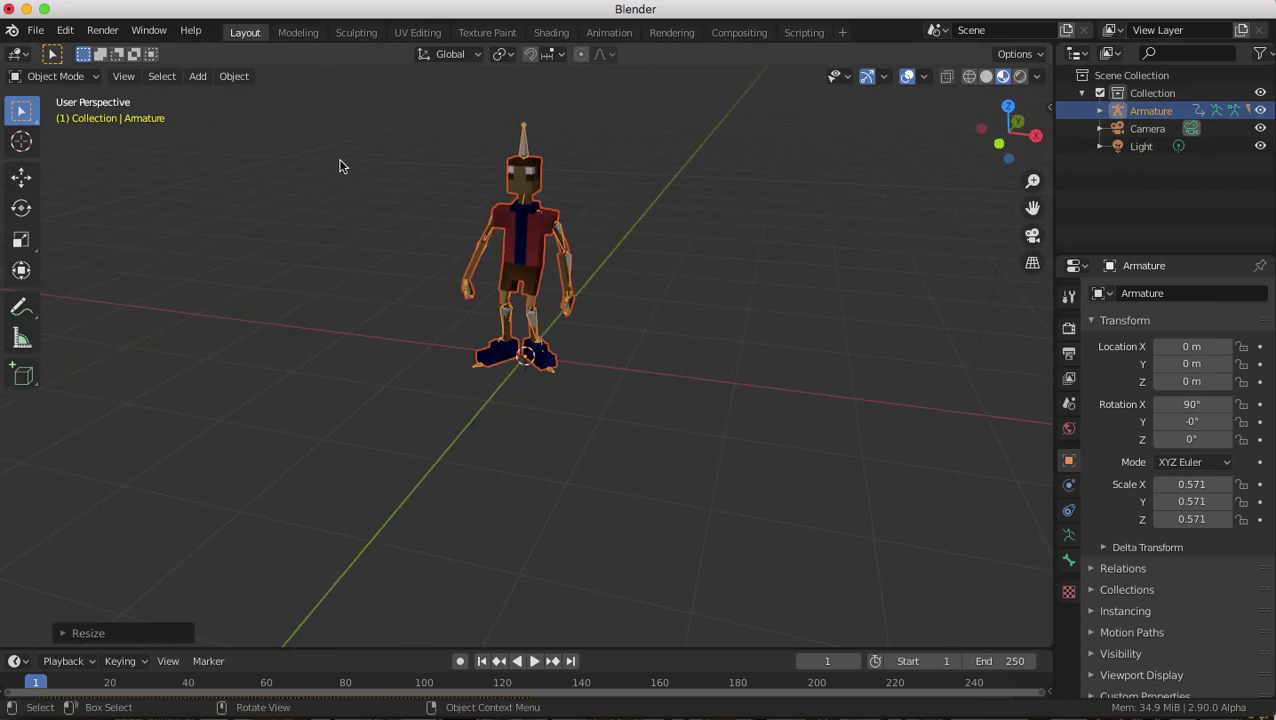
middle_click_drag(333, 162, 379, 137)
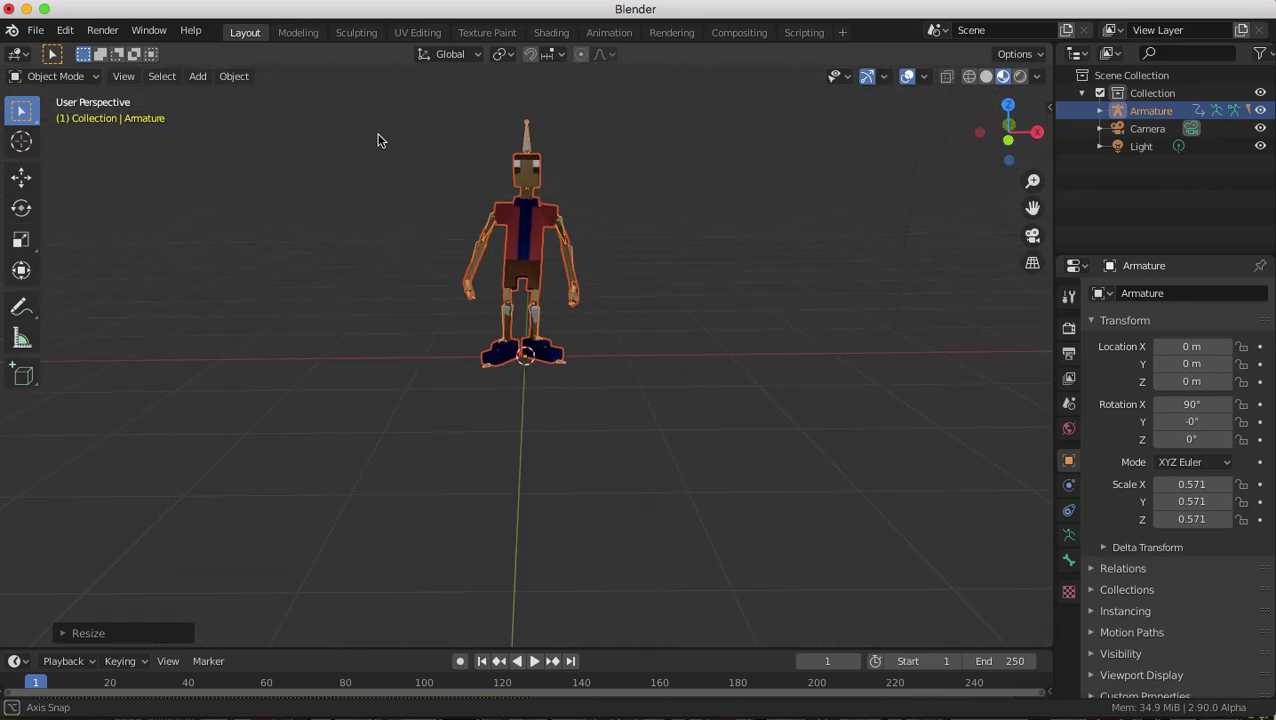
Step: Measure Jimbo head to feet at about 1.98 m, then remove the ruler
left_click(21, 339)
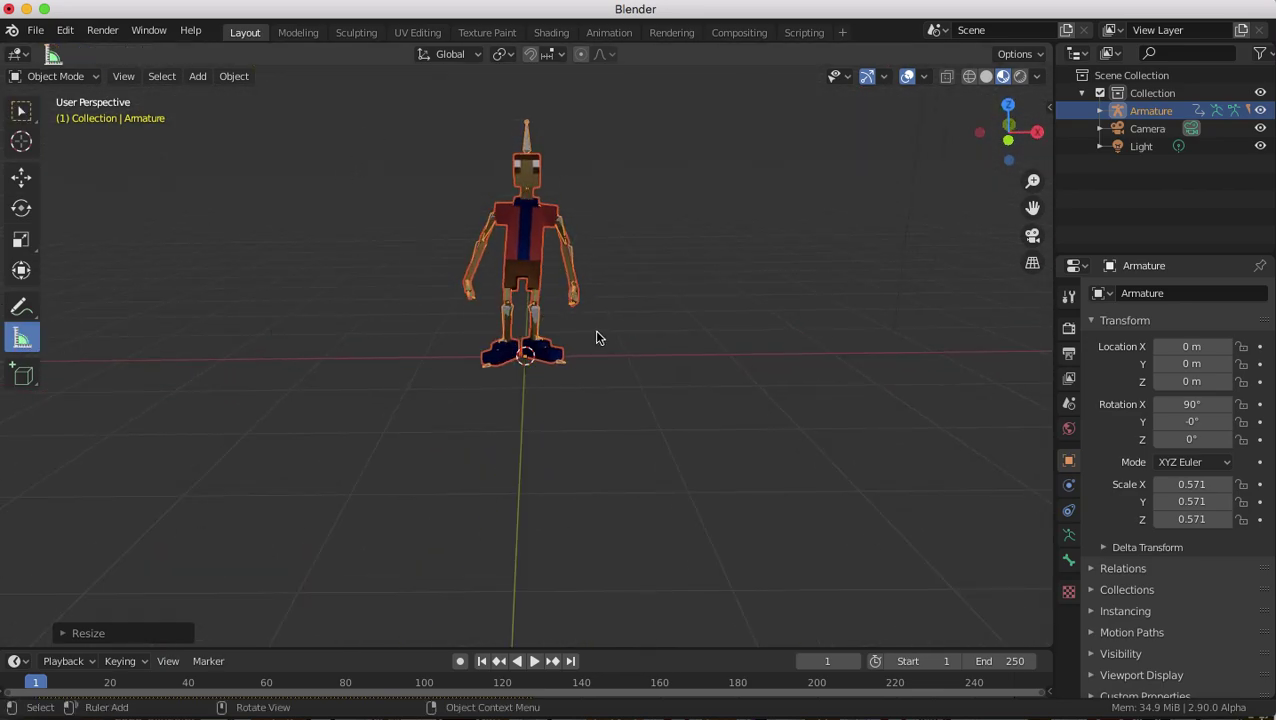
left_click_drag(528, 160, 528, 362)
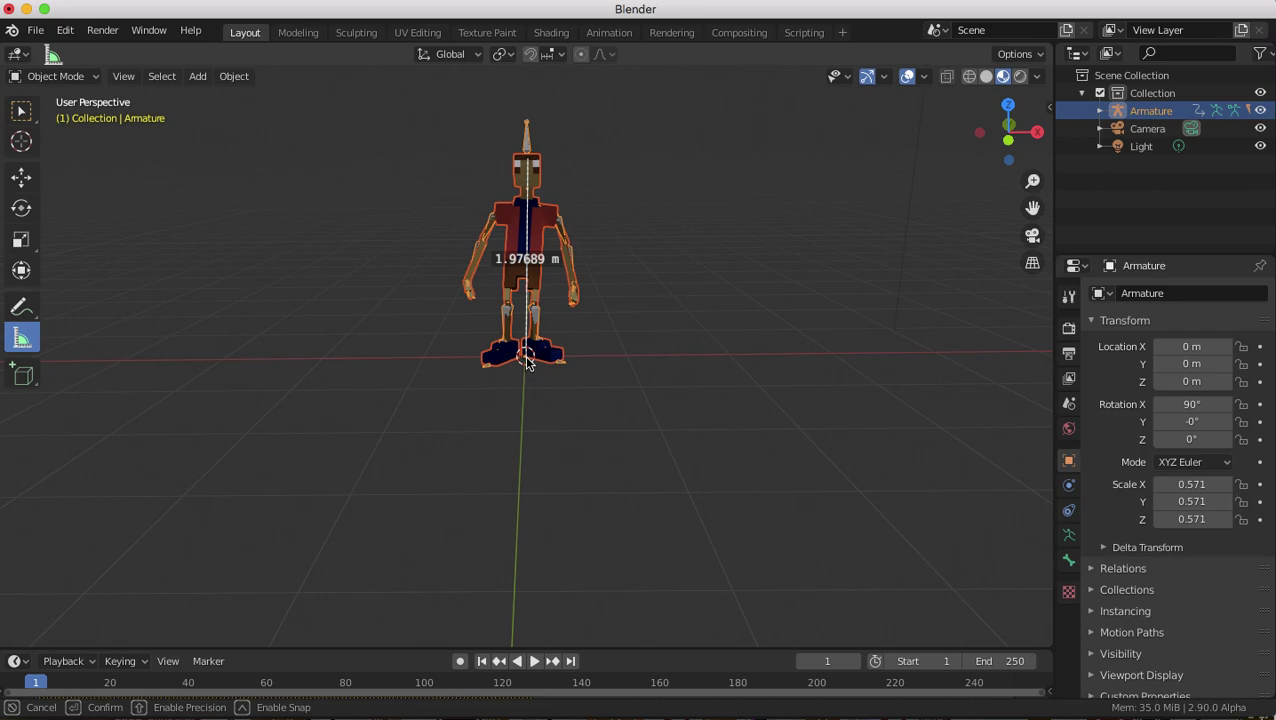
left_click_drag(528, 362, 527, 362)
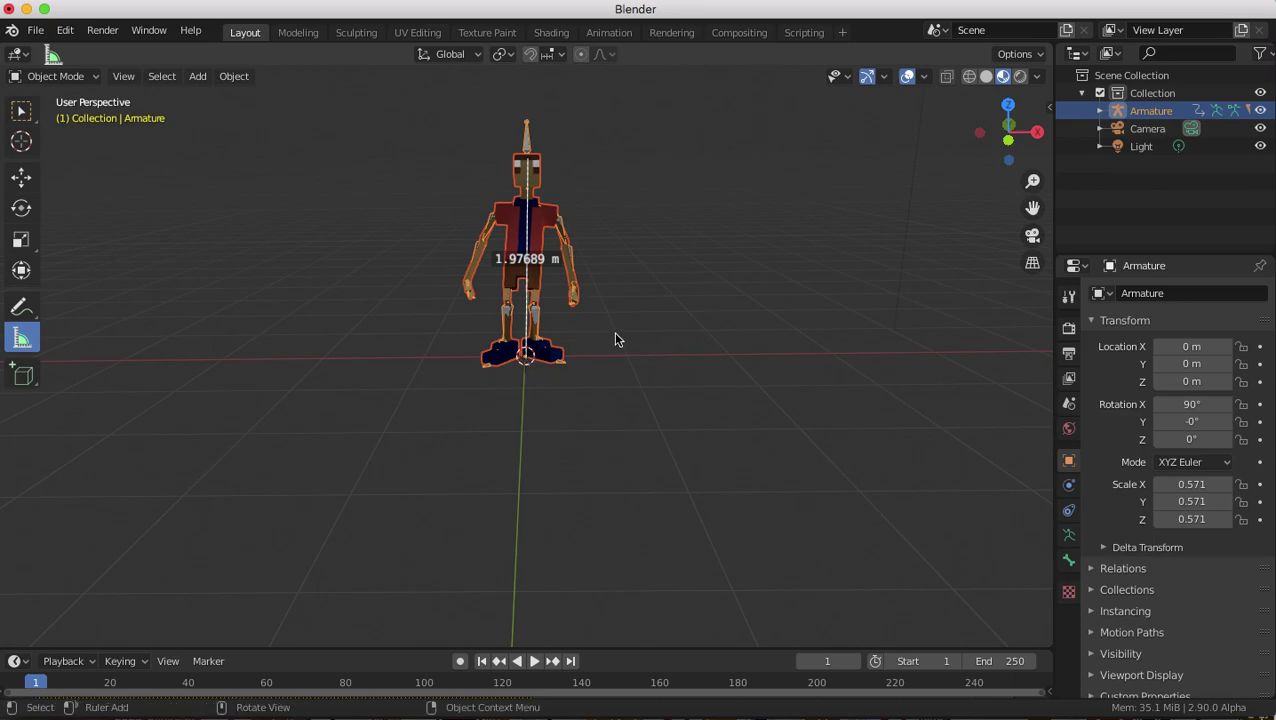
key("alt+a")
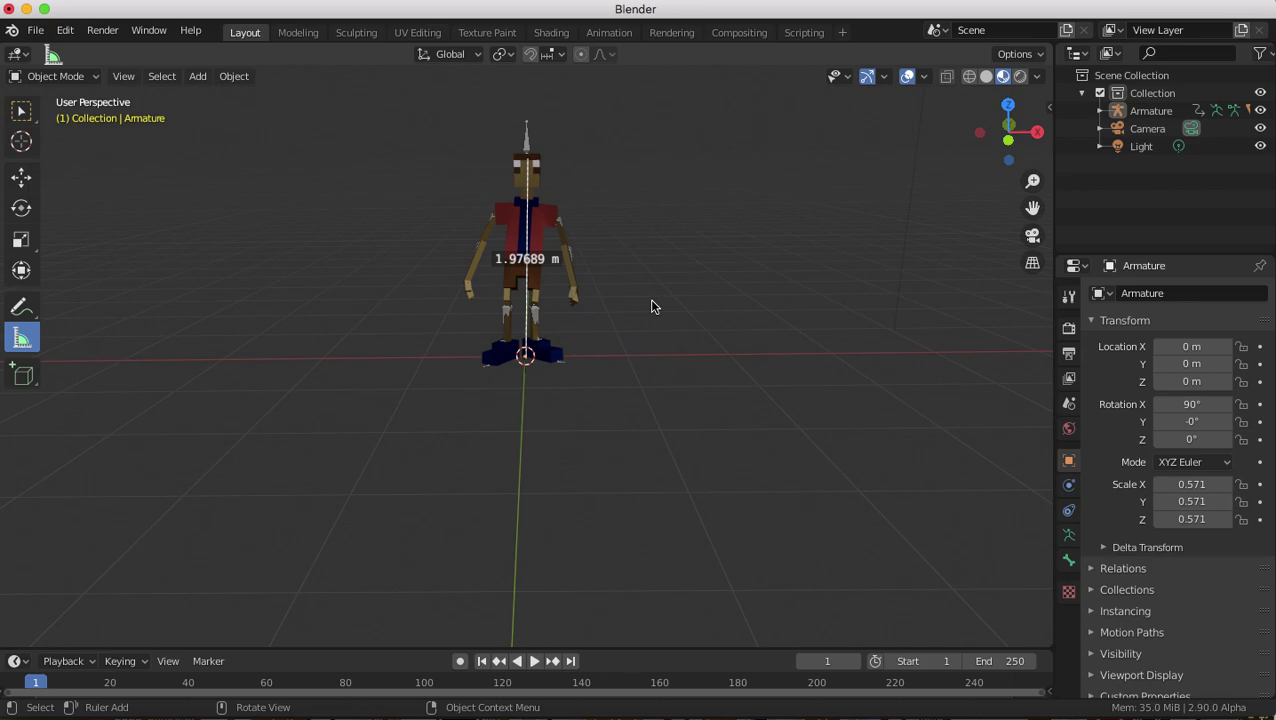
key("ctrl+z")
key("ctrl+z")
middle_click_drag(627, 297, 594, 320)
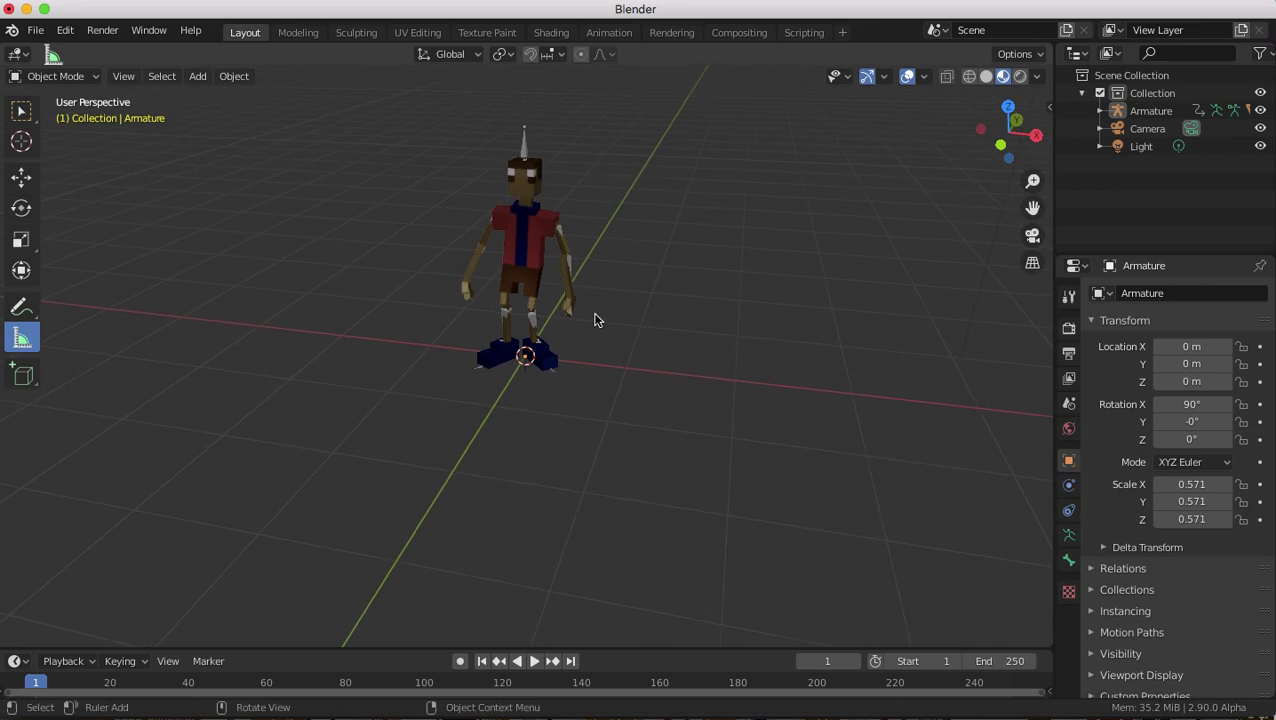
scroll(590, 325, "down", 1)
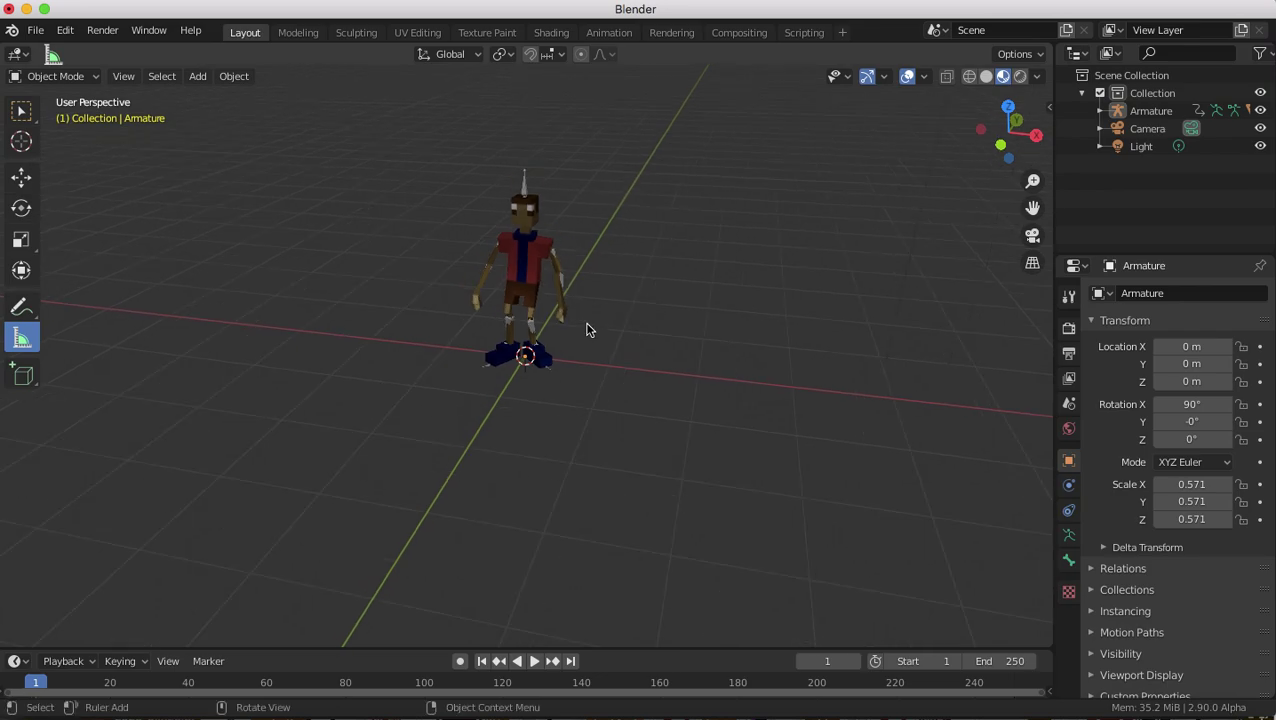
Step: Play the animation, stop at frame 42, and enlarge the timeline to show the Armature's keyframes
key("space")
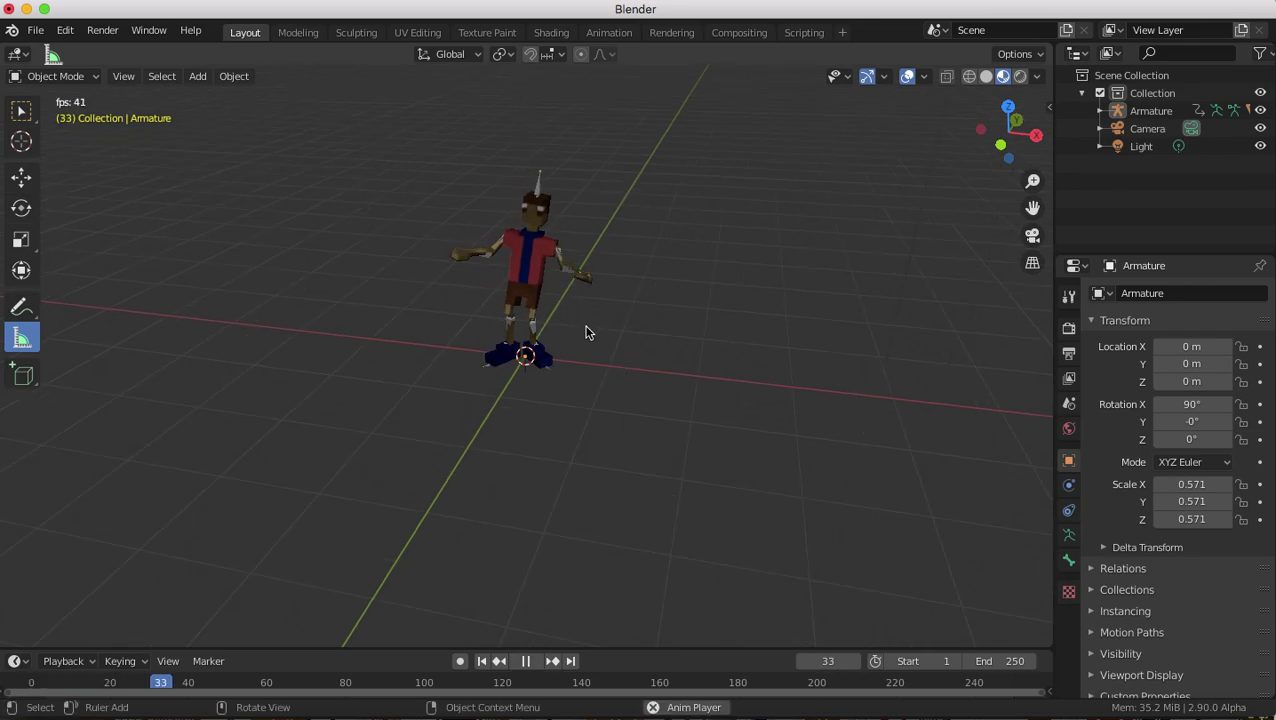
key("space")
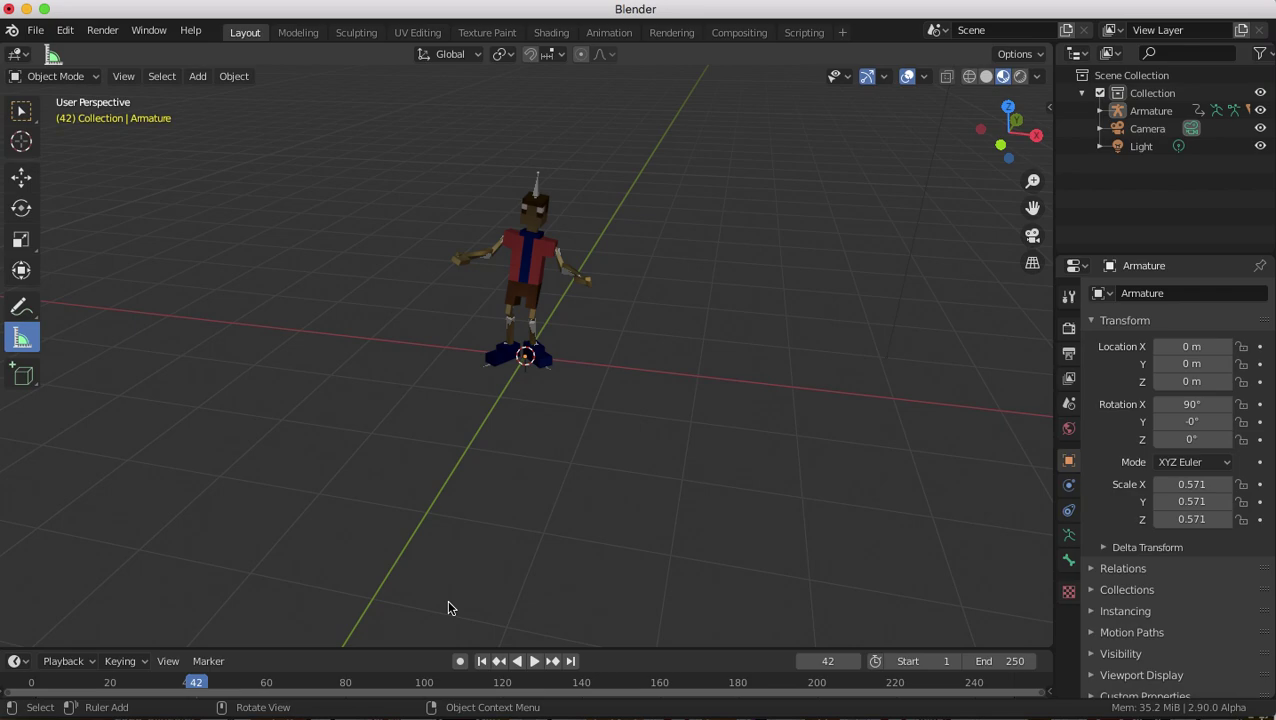
left_click_drag(422, 648, 425, 495)
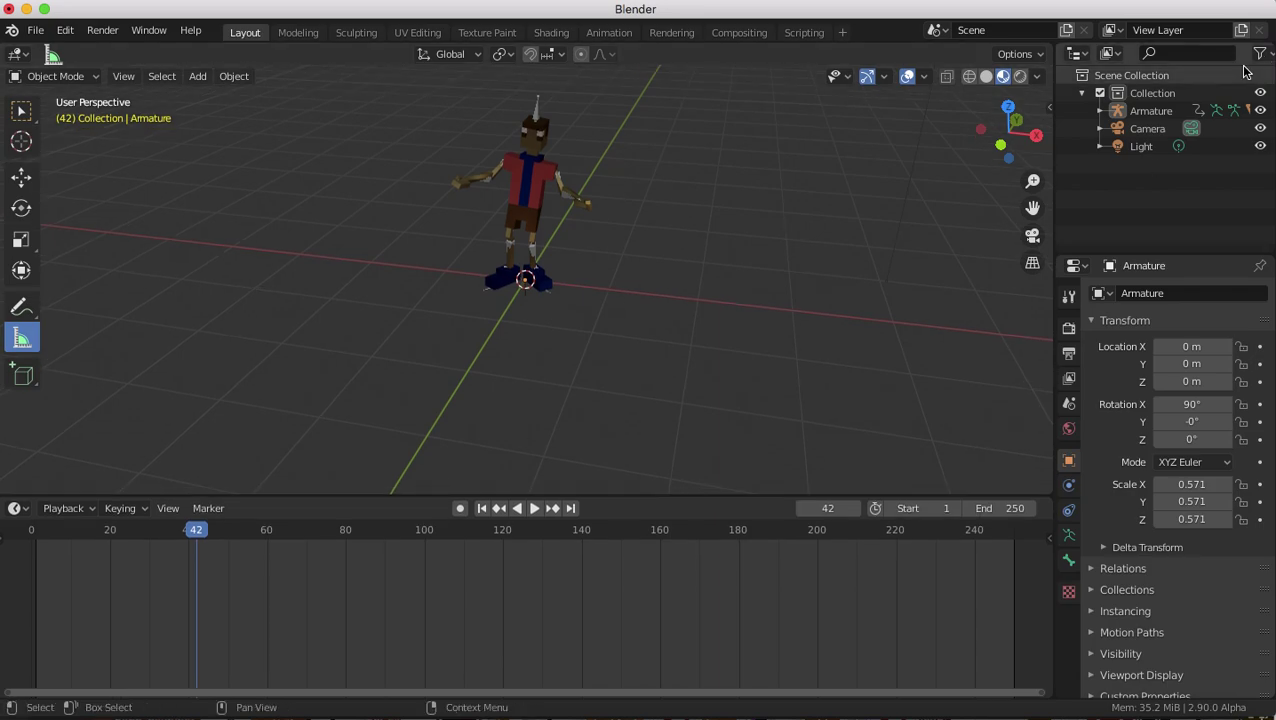
right_click(1145, 117)
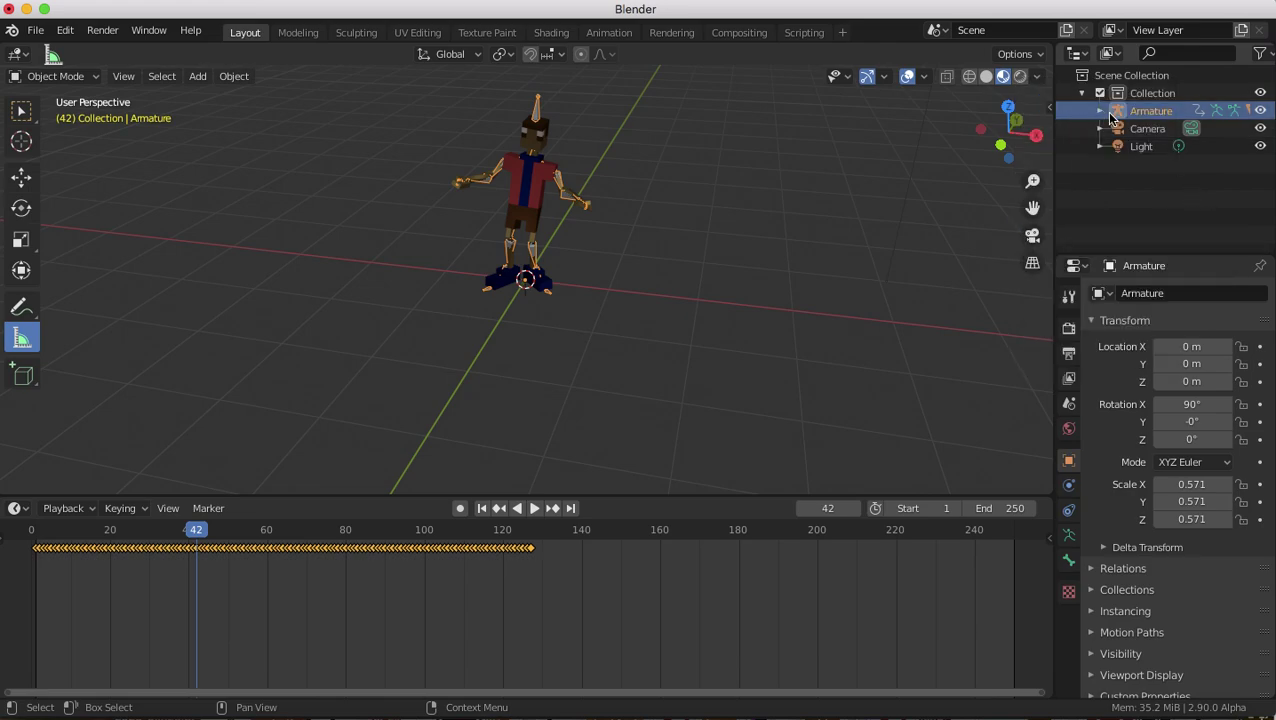
Step: Rename the Armature object to Jimbo in the Outliner
double_click(1150, 110)
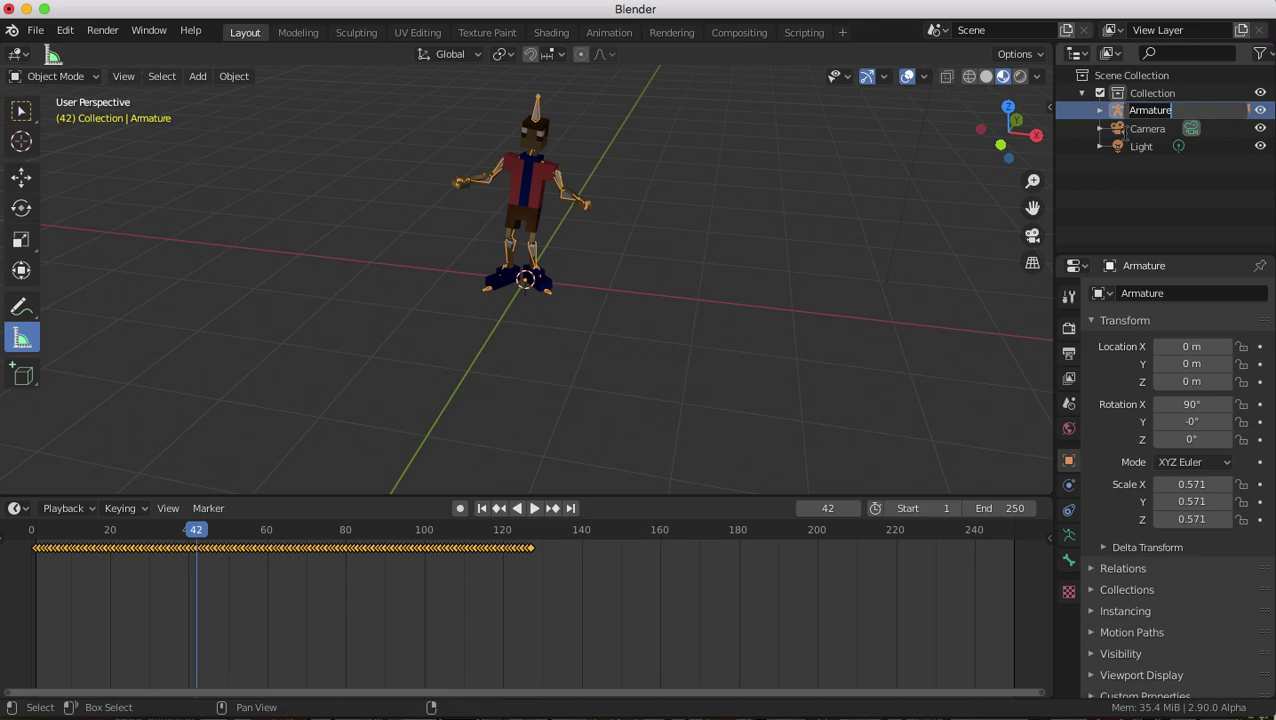
type("Jimbo")
key("Return")
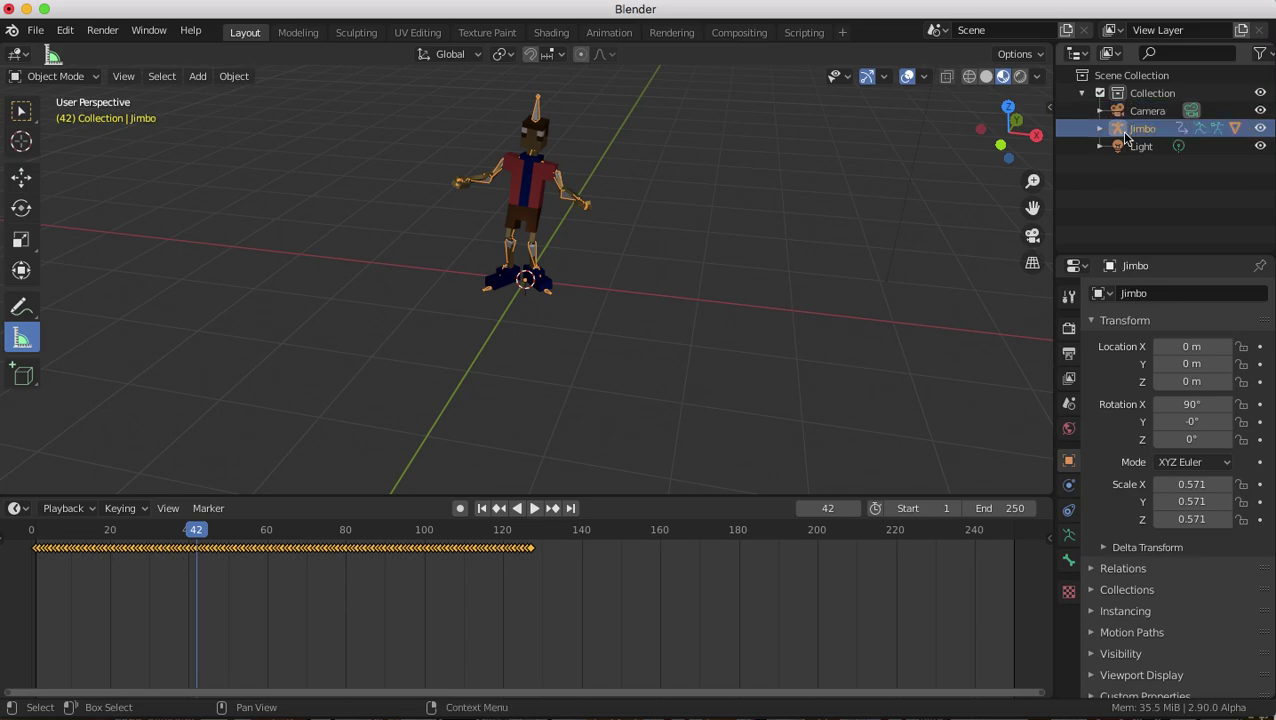
Step: Rename Jimbo's mixamo.com|Layer0 animation action to idle in the Outliner
left_click(1100, 129)
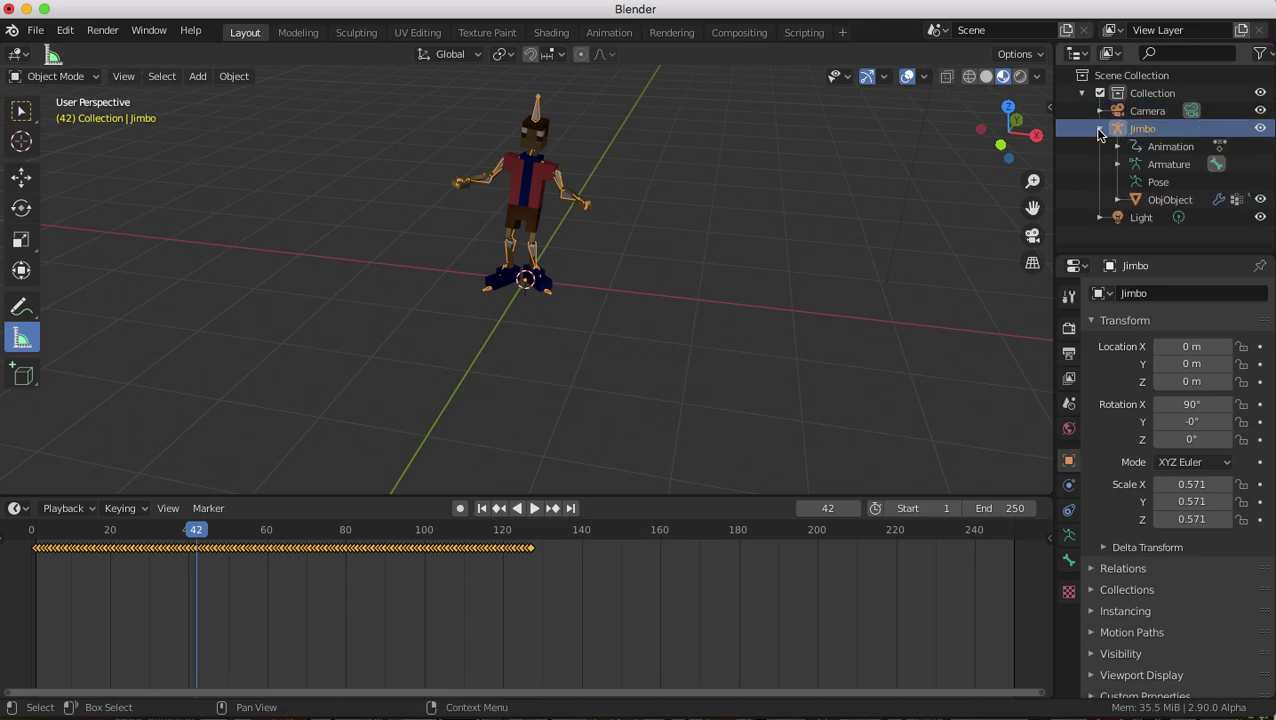
left_click(1100, 131)
left_click(1100, 131)
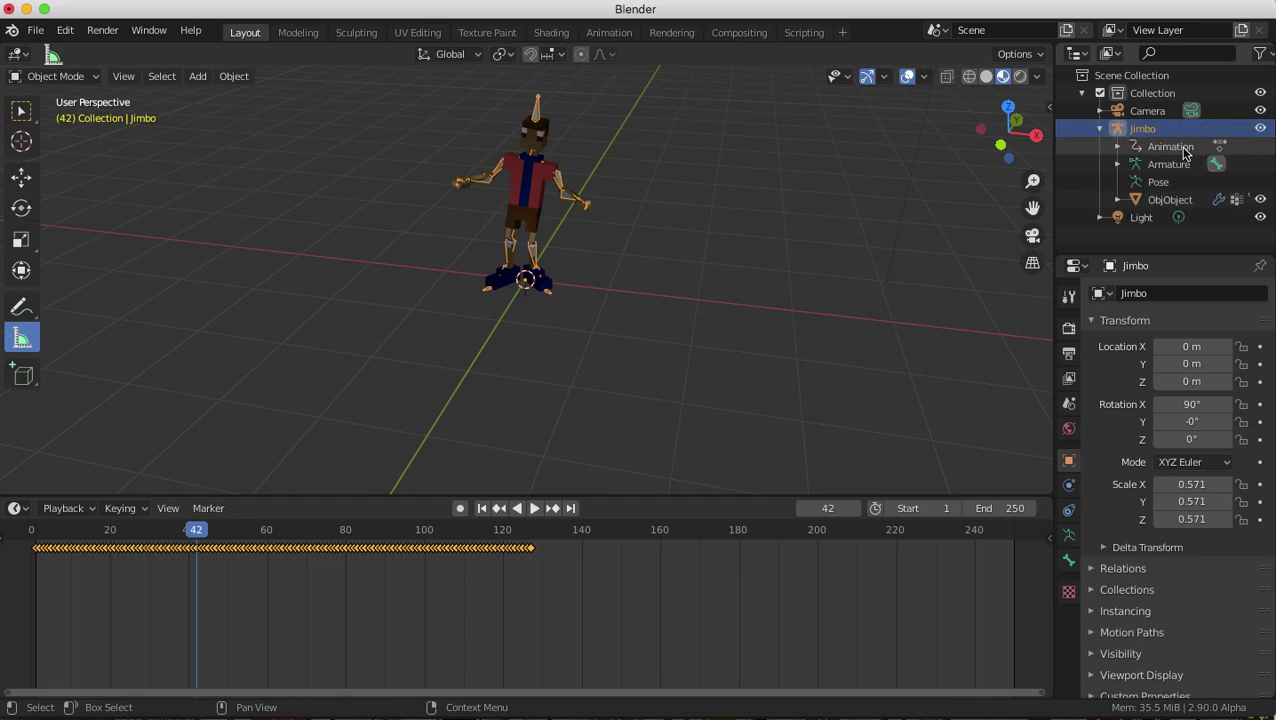
left_click(1118, 149)
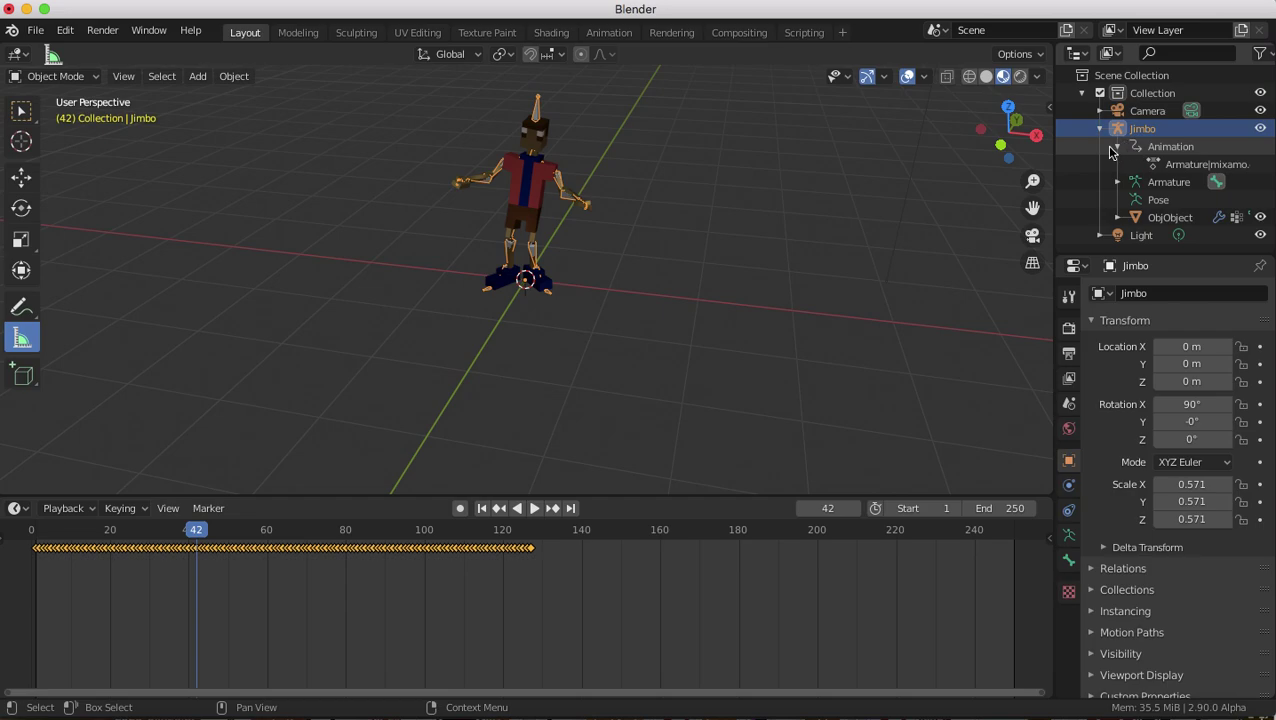
double_click(1180, 165)
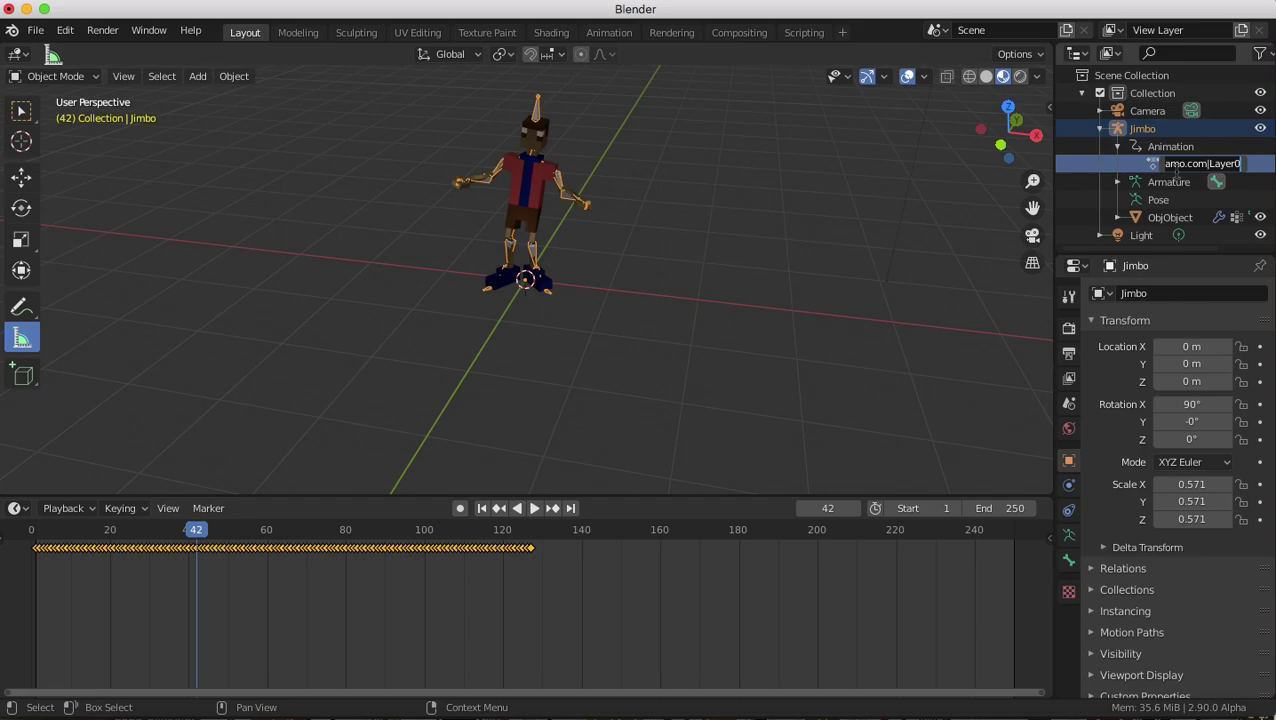
key("BackSpace")
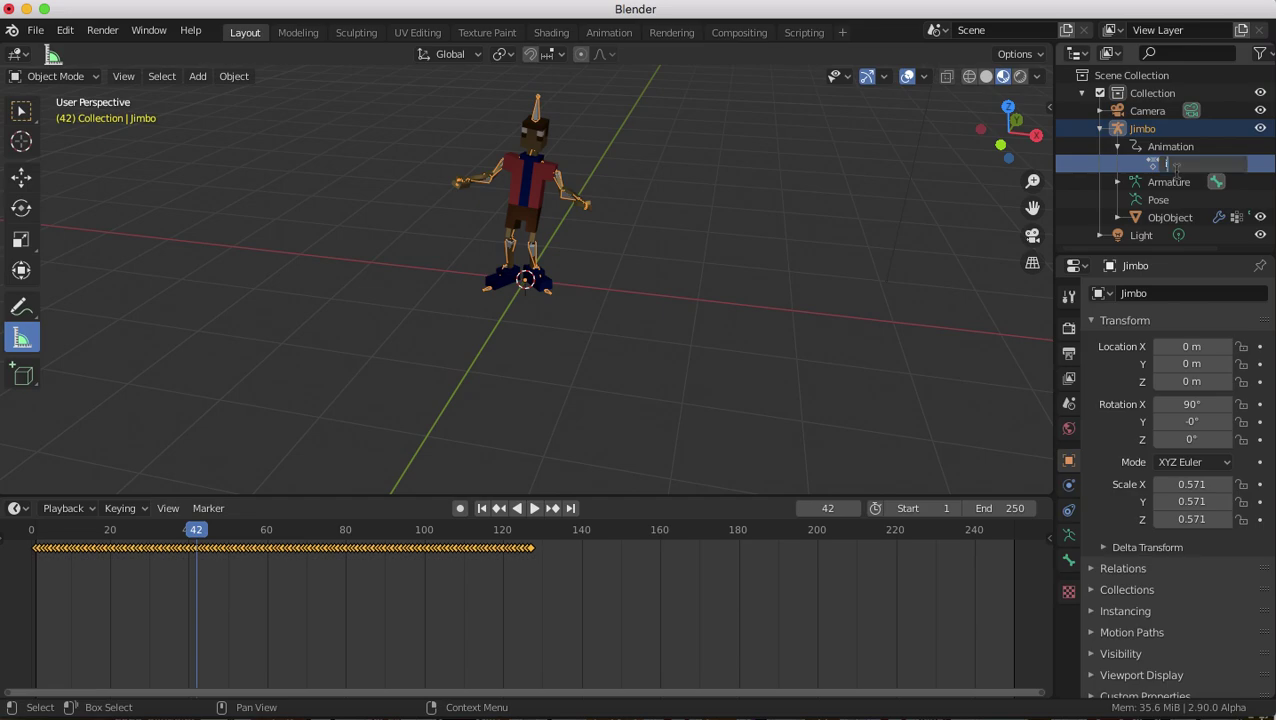
type("idle")
key("Return")
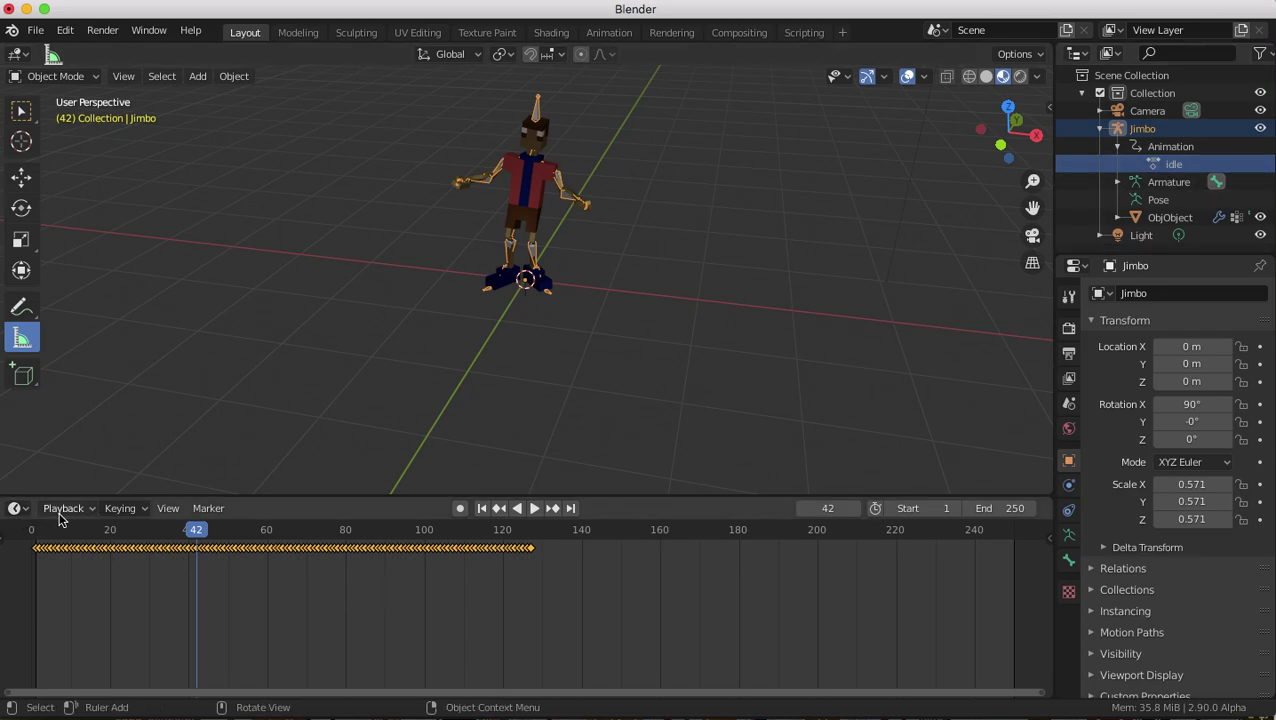
Step: Switch the timeline to the Dope Sheet in Action Editor mode
left_click(16, 509)
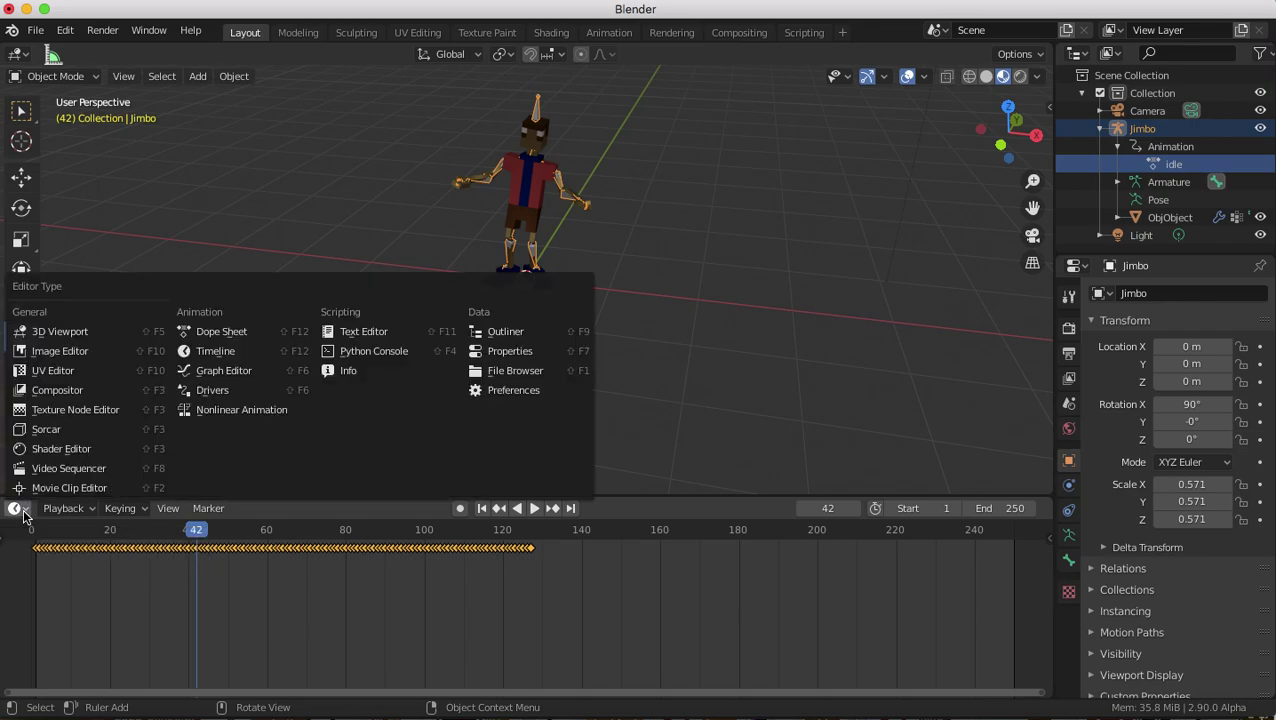
left_click(199, 333)
left_click(118, 509)
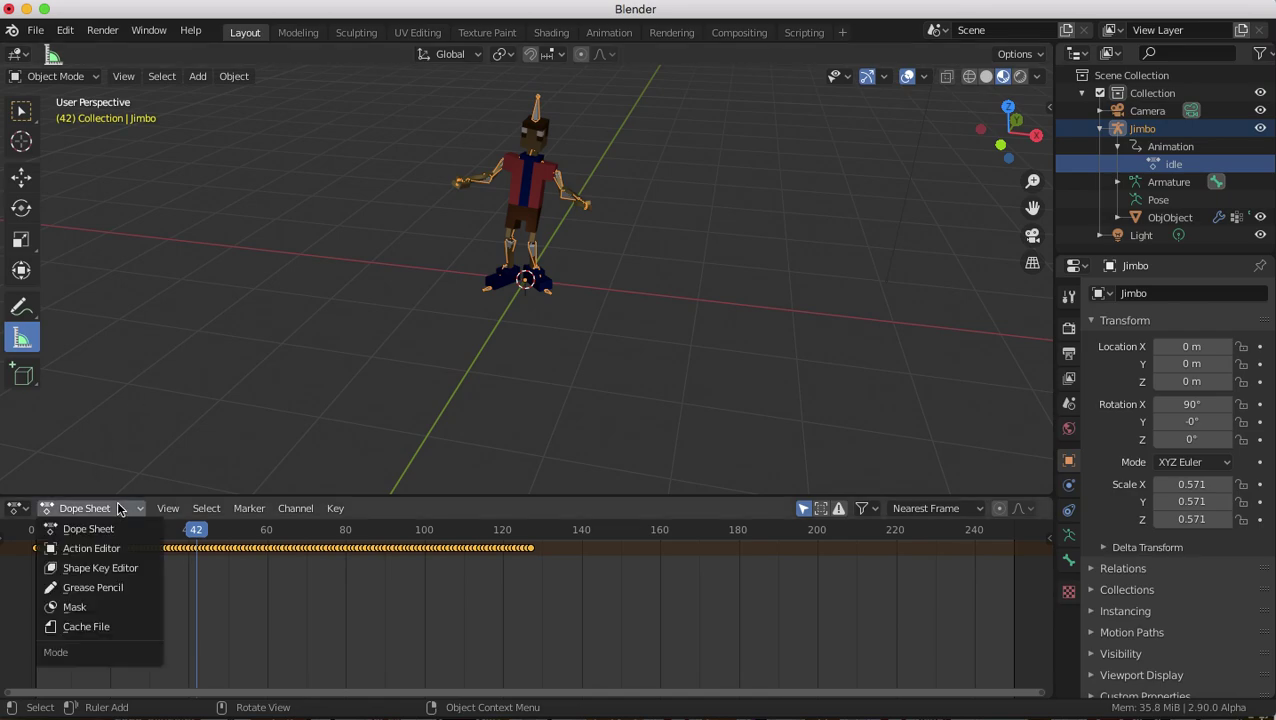
left_click(102, 551)
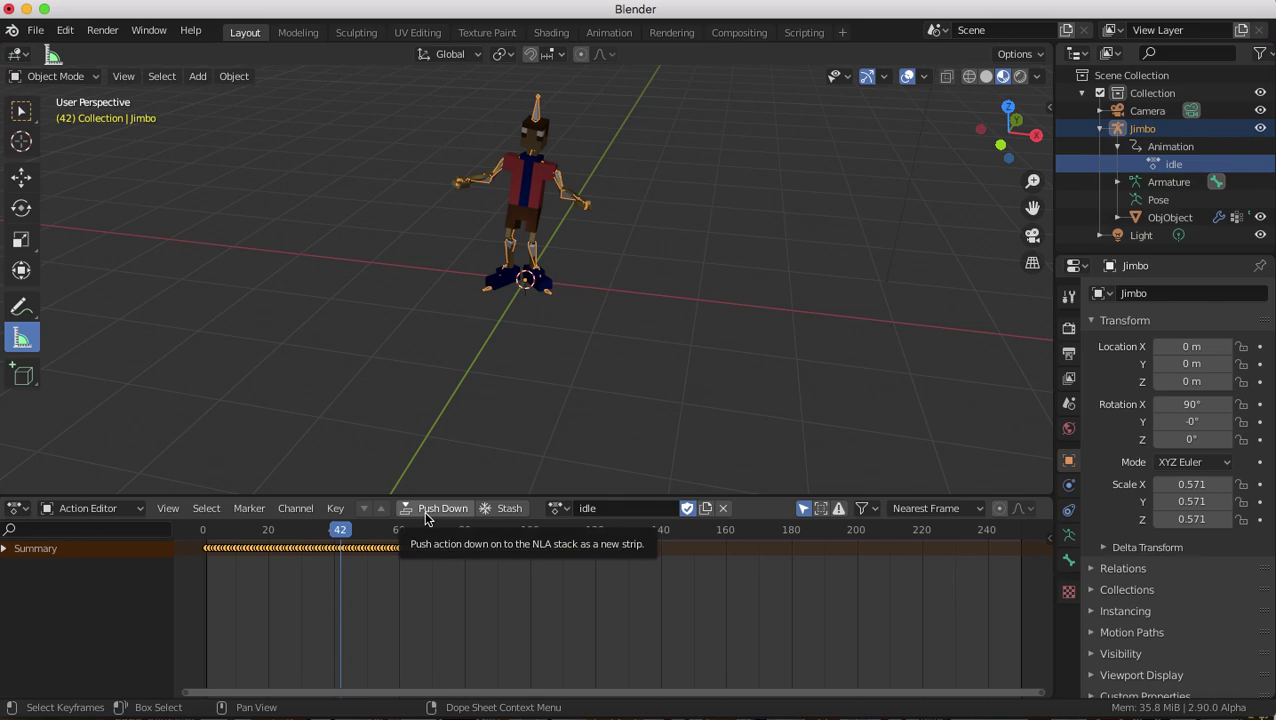
Step: Push the idle action down onto the NLA stack
left_click(35, 30)
mouse_move(120, 287)
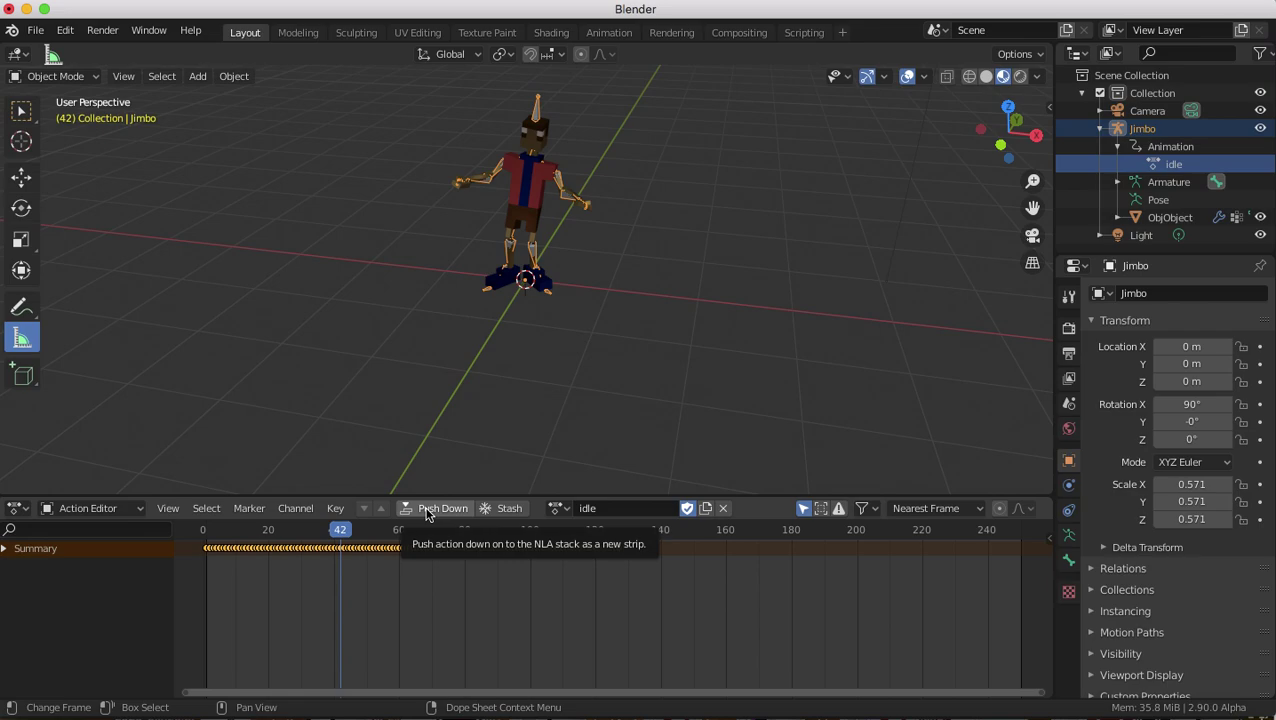
left_click(426, 510)
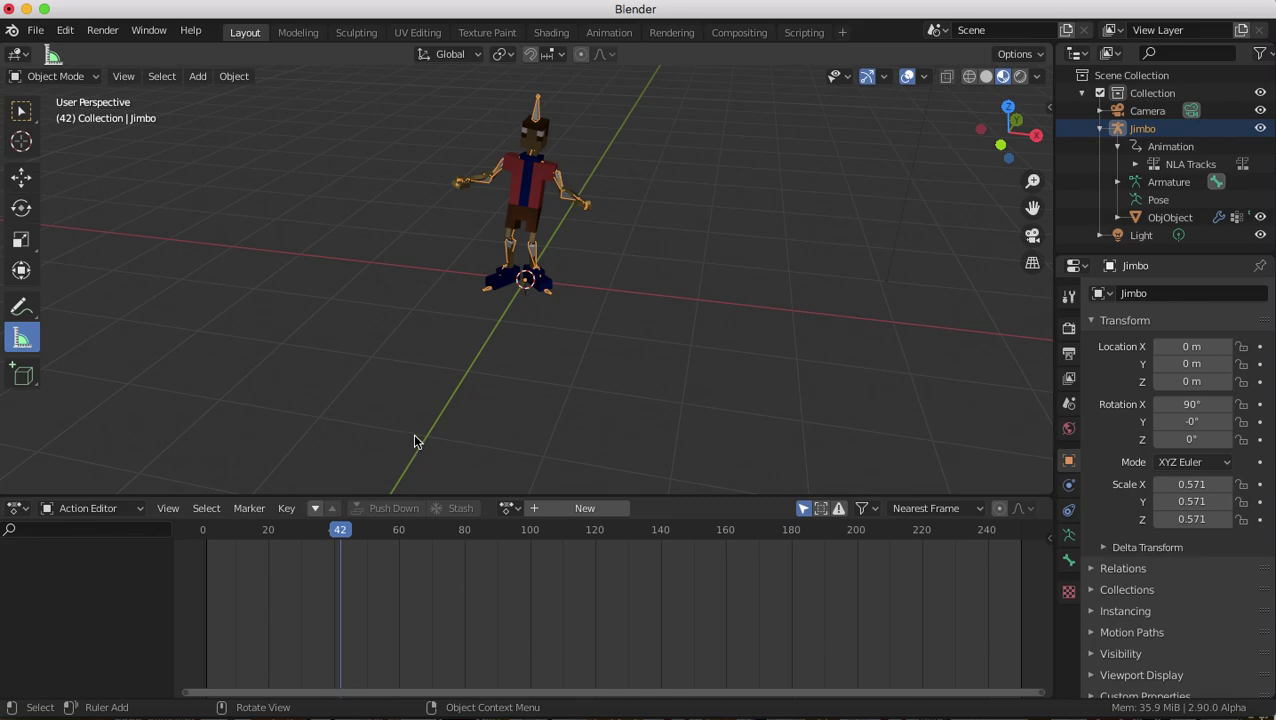
Step: Open the File menu
left_click(36, 32)
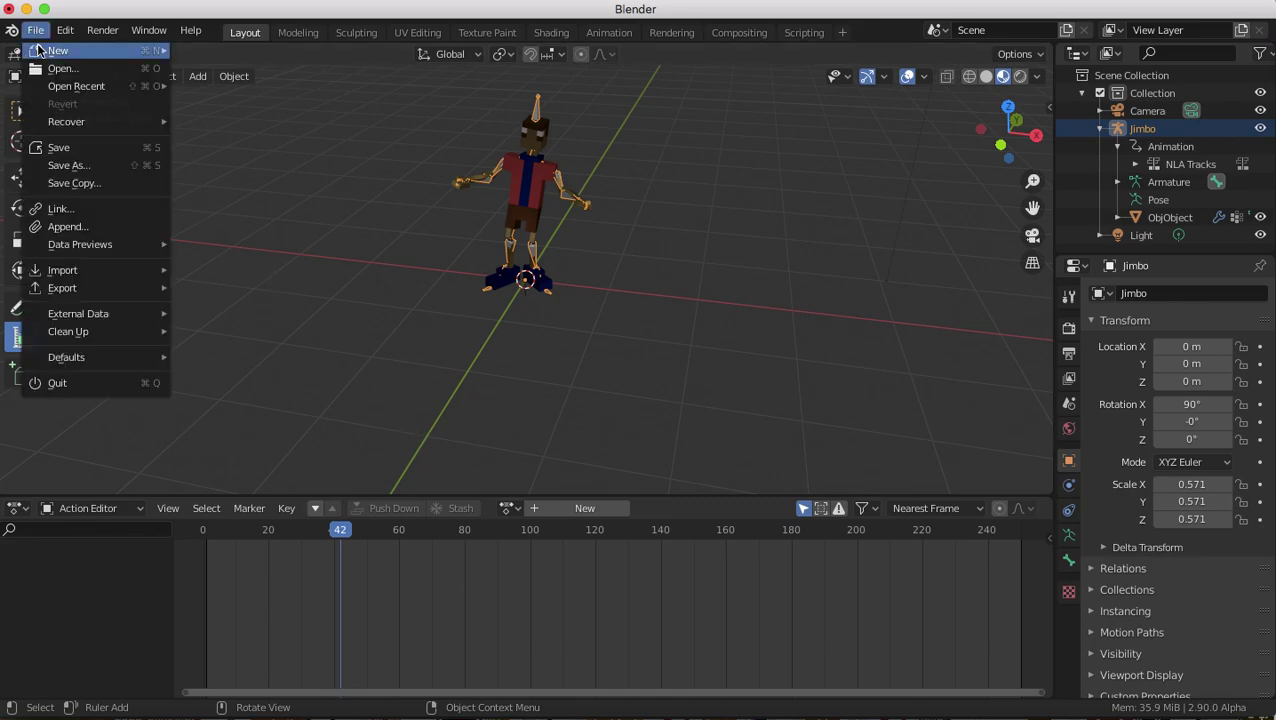
Step: Import Jimbo_Running.fbx from Downloads as a second armature with the running animation
mouse_move(76, 272)
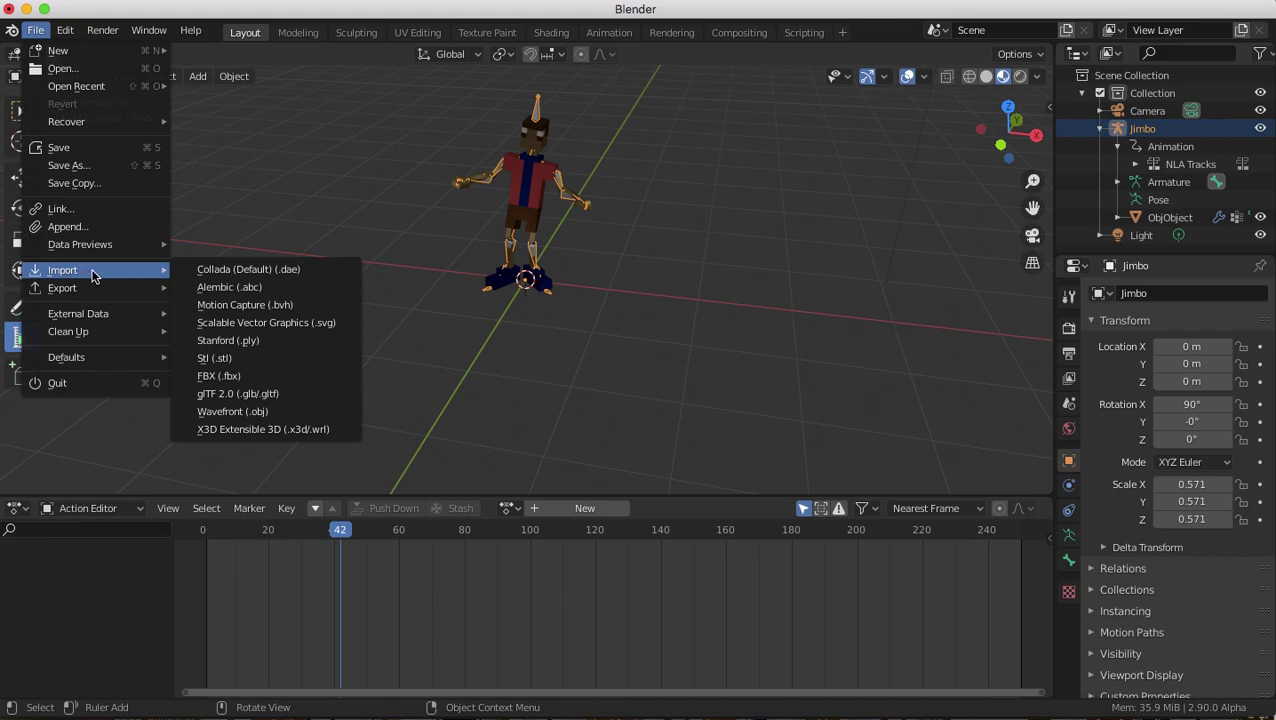
left_click(222, 376)
scroll(519, 368, "down", 10)
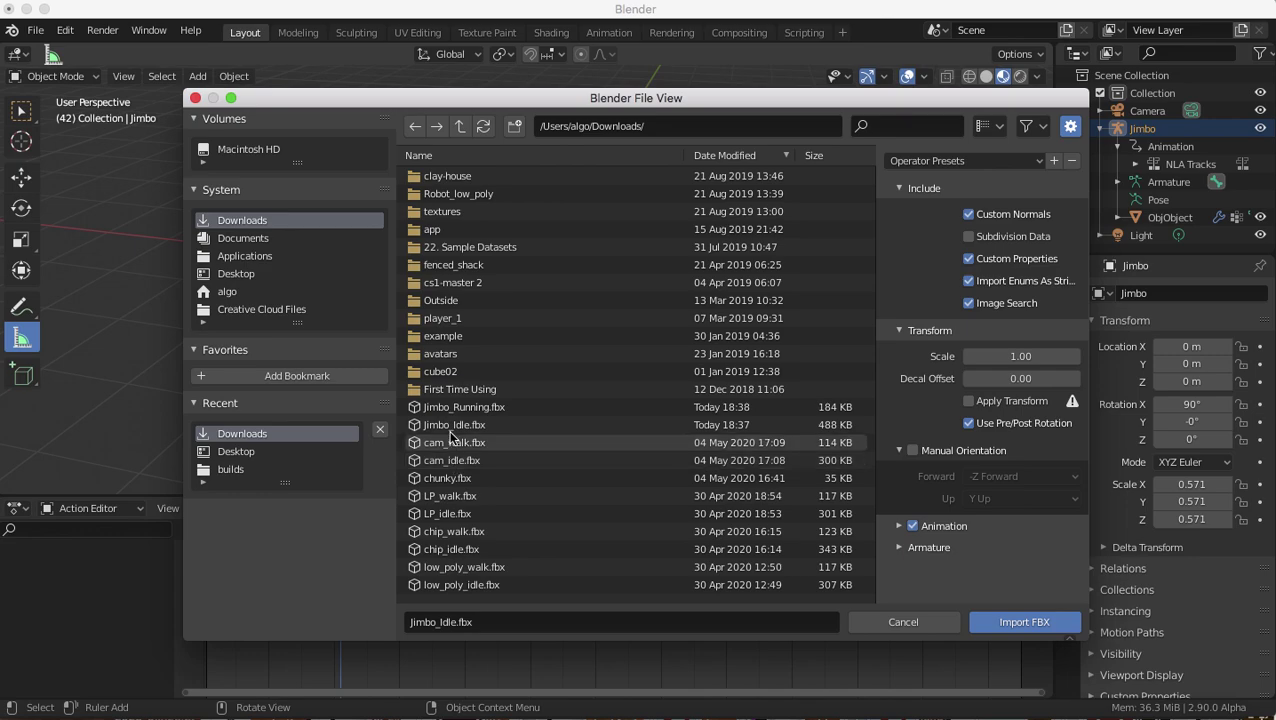
double_click(448, 413)
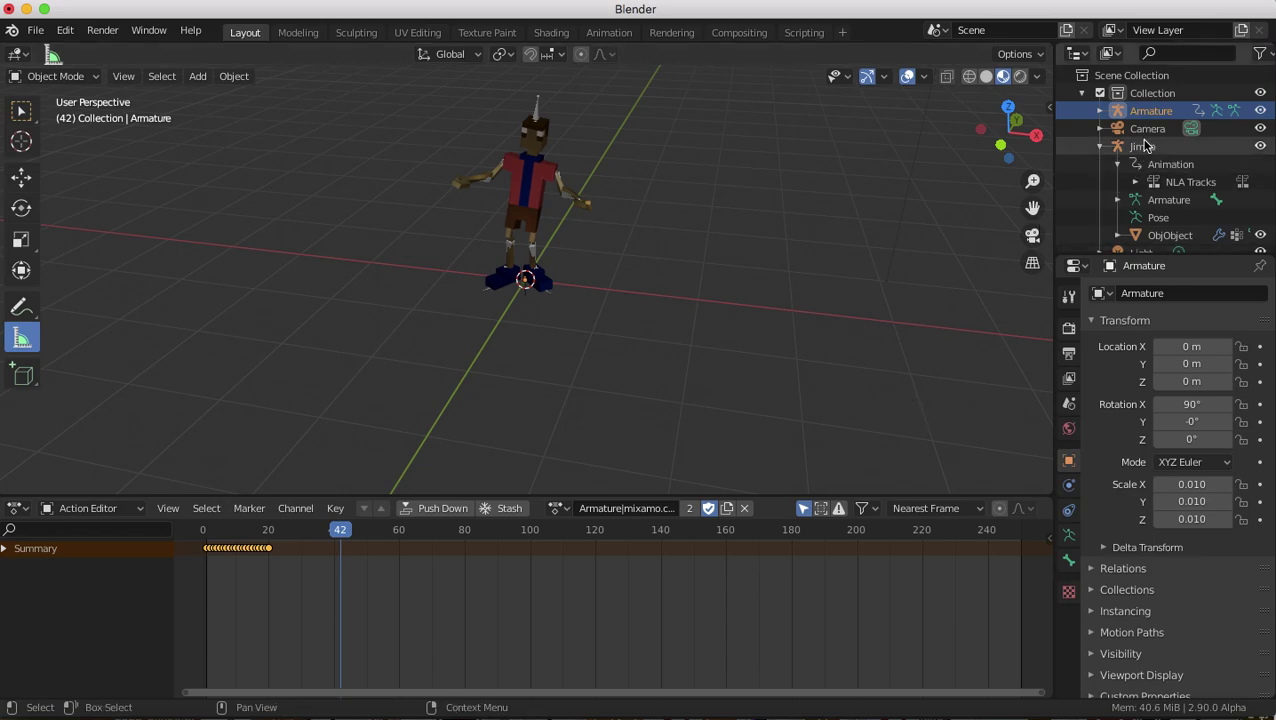
Step: Rename the imported Armature object to Running in the Outliner
left_click(1100, 146)
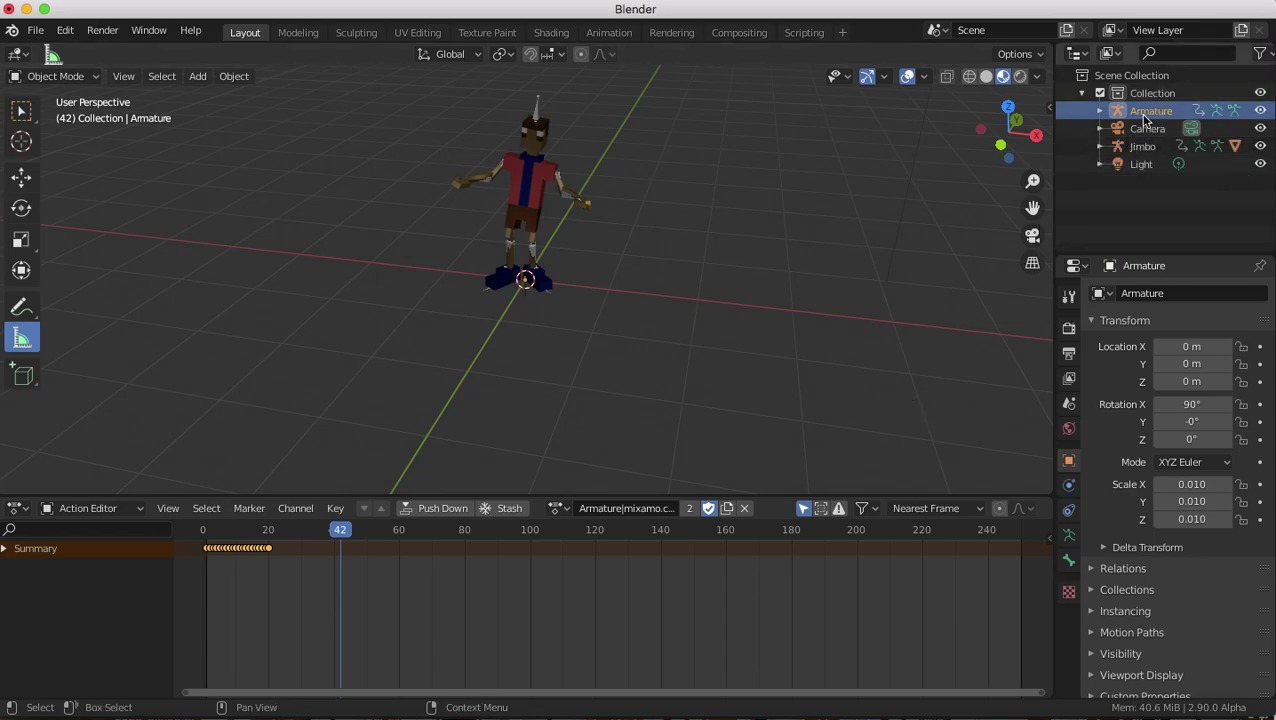
right_click(1142, 114)
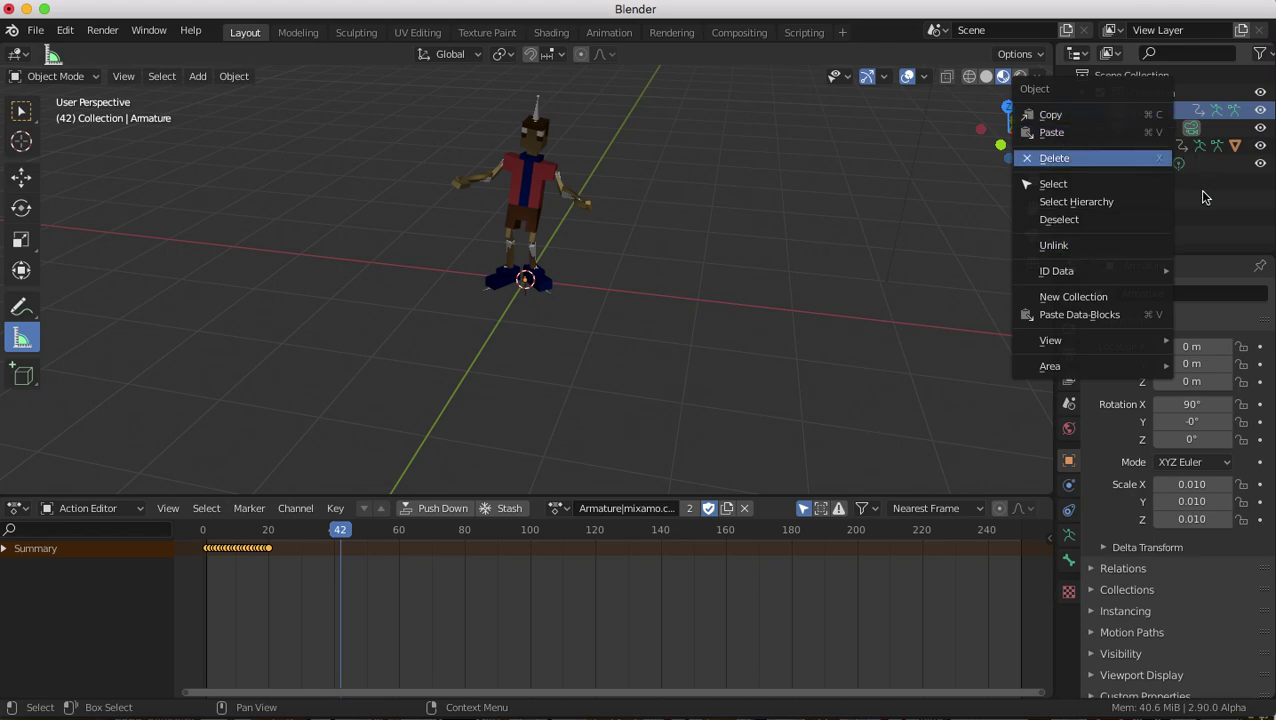
key("Escape")
double_click(1142, 114)
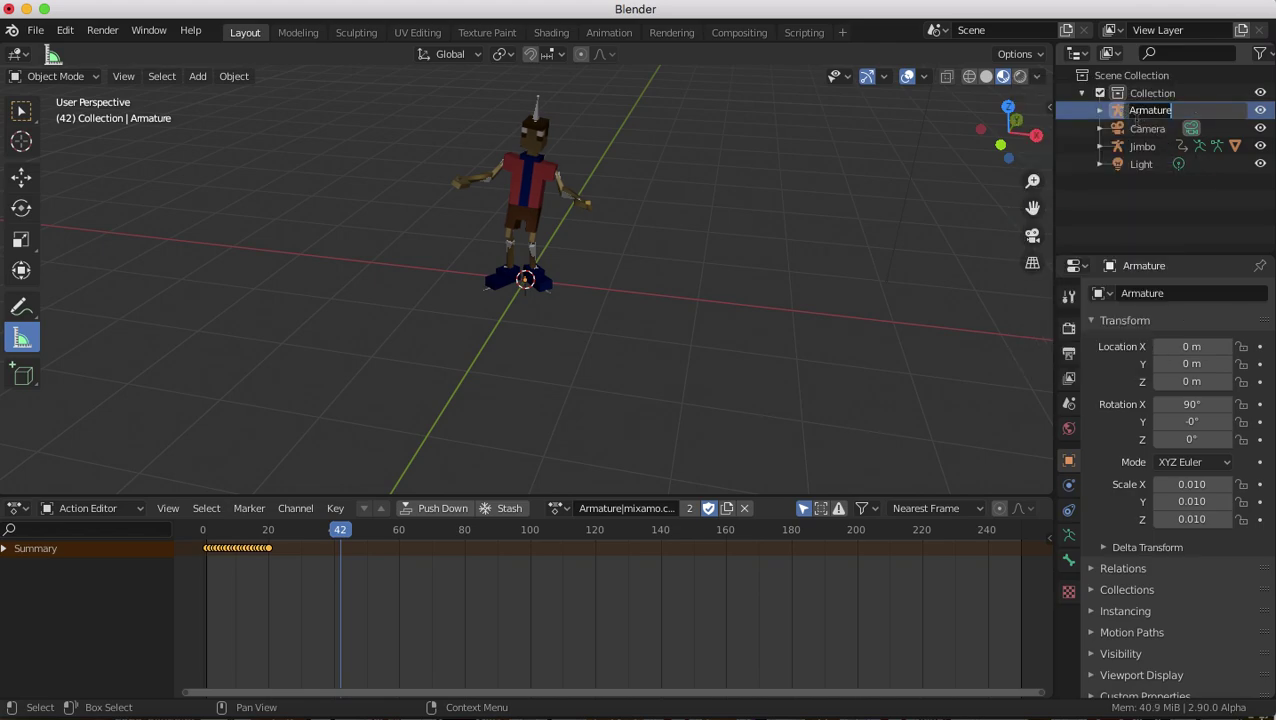
type("Running")
key("Return")
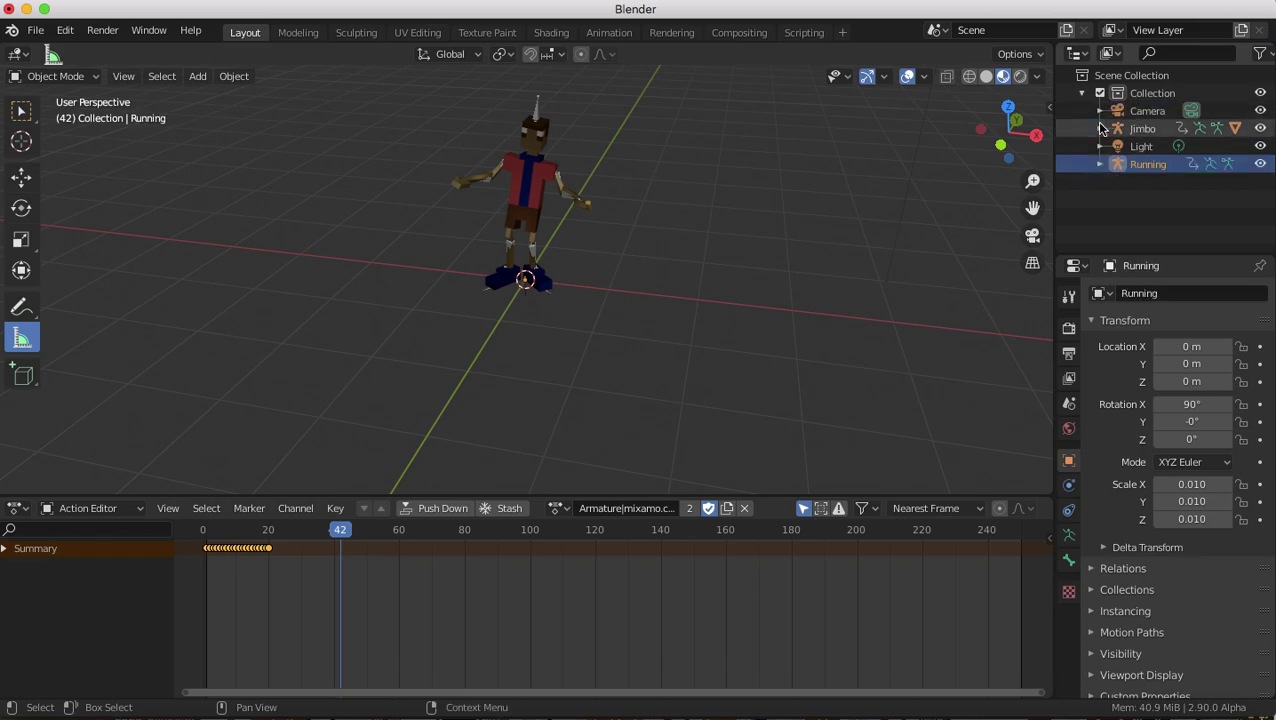
Step: Rename Running's mixamo animation action to running
left_click(1100, 164)
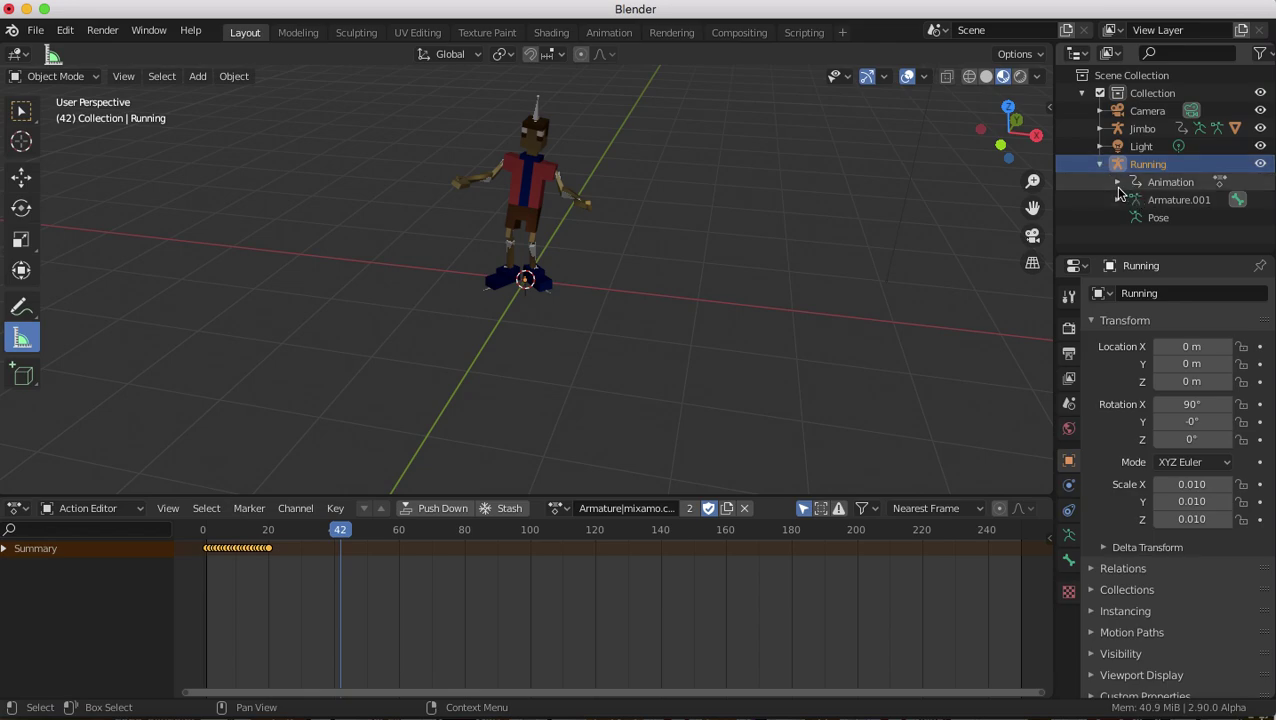
left_click(1117, 182)
double_click(1188, 200)
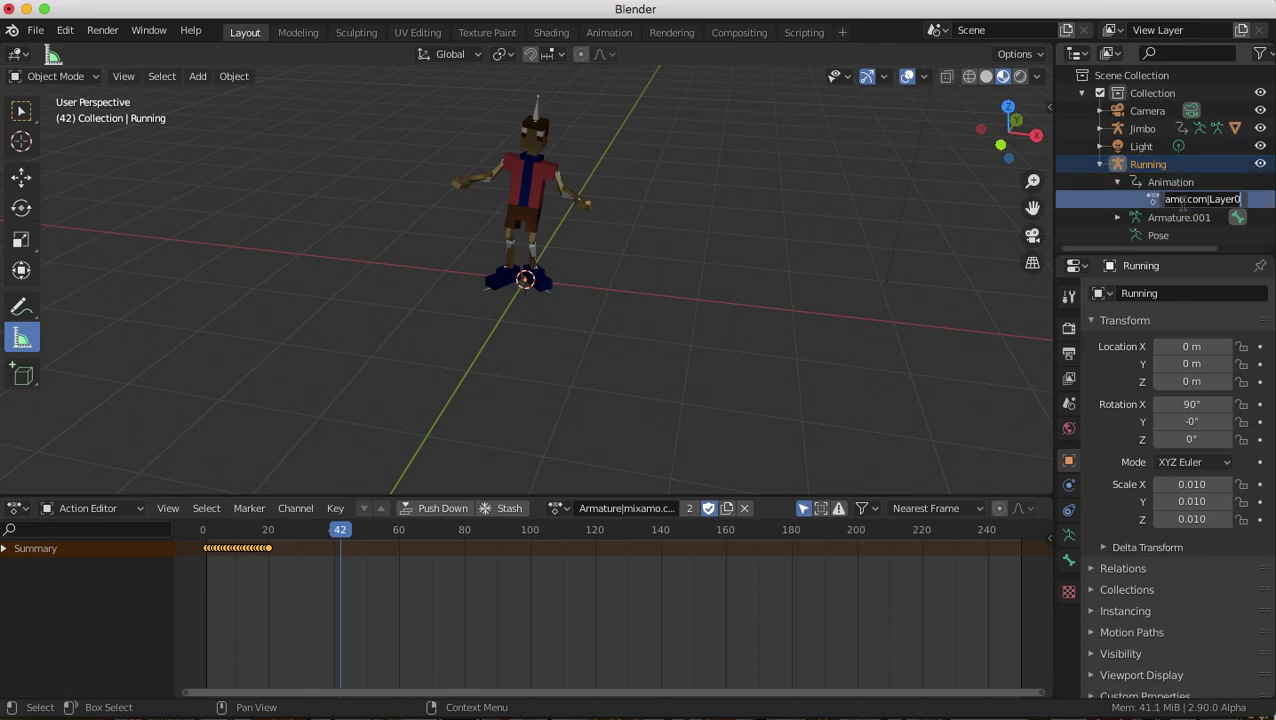
type("running")
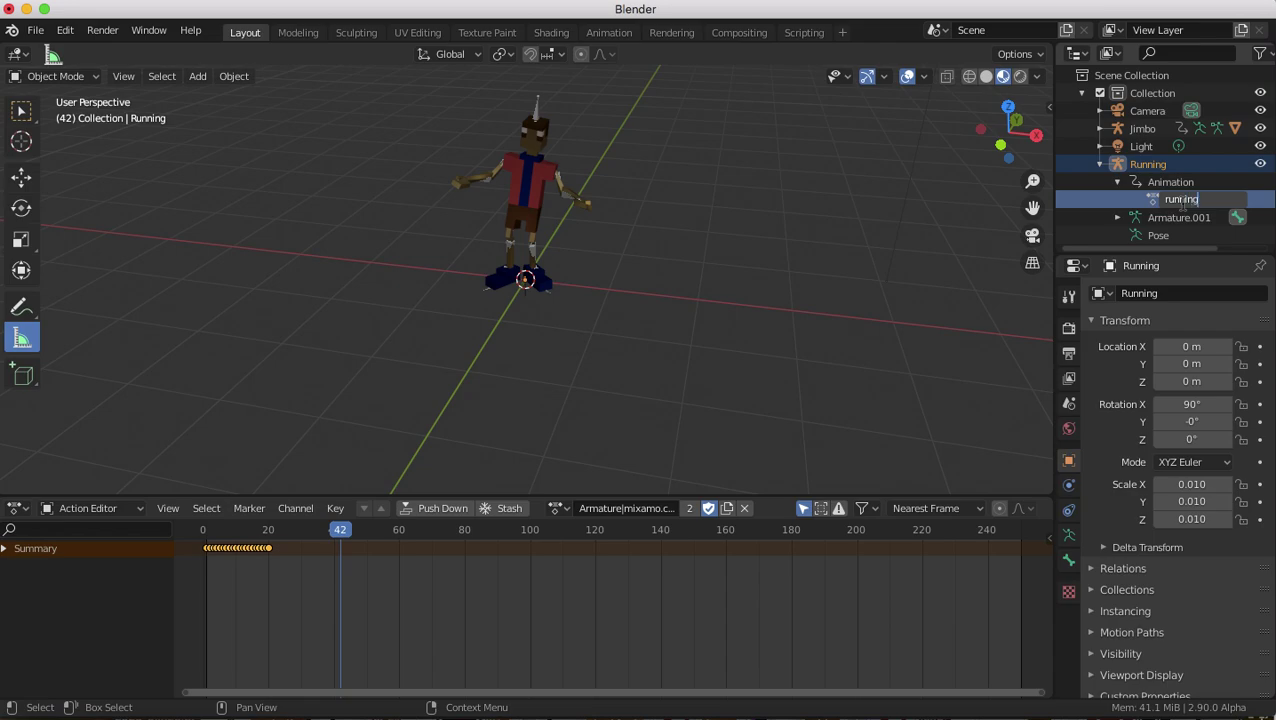
key("Return")
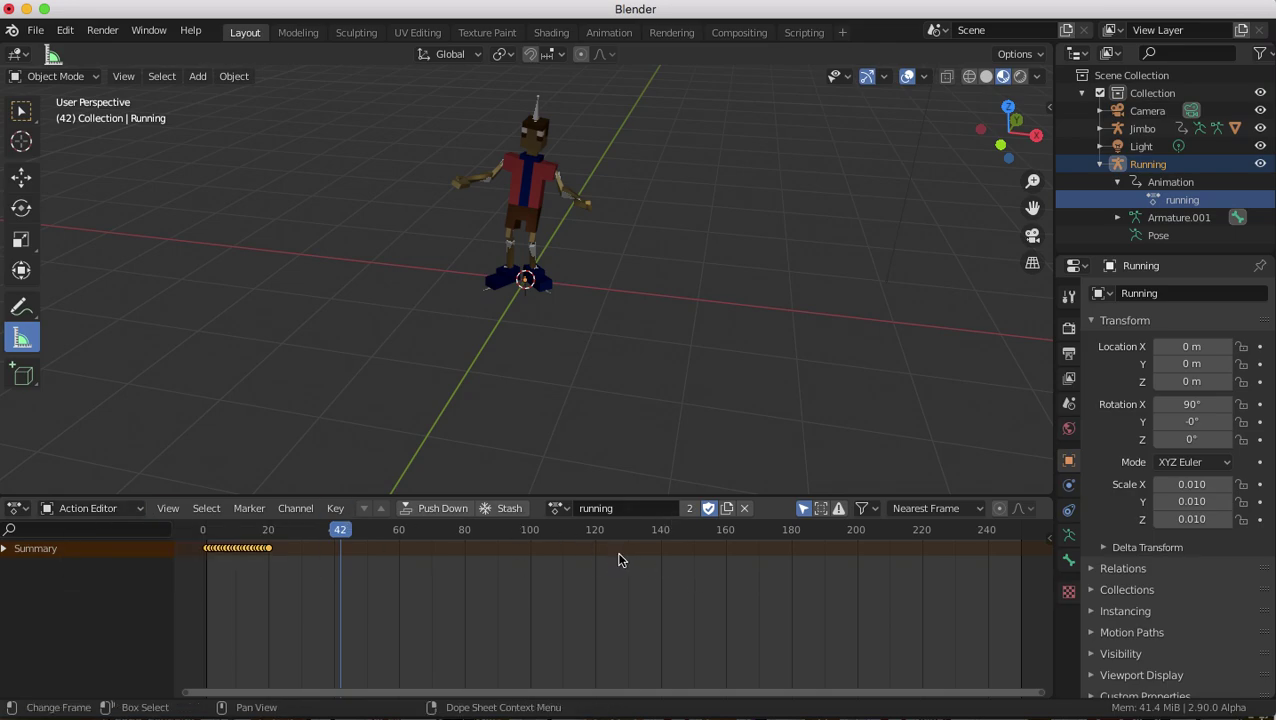
Step: Check the editor type and Action Editor mode menus, then select the Jimbo object
left_click(20, 510)
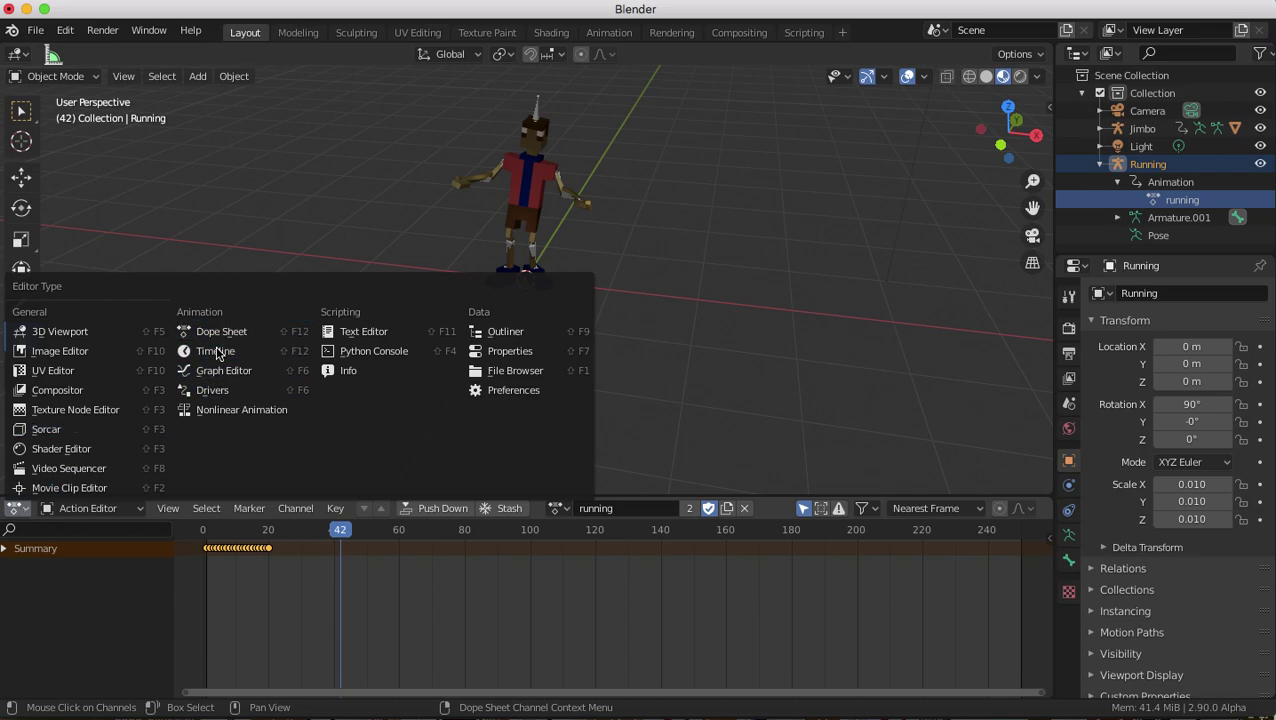
left_click(114, 513)
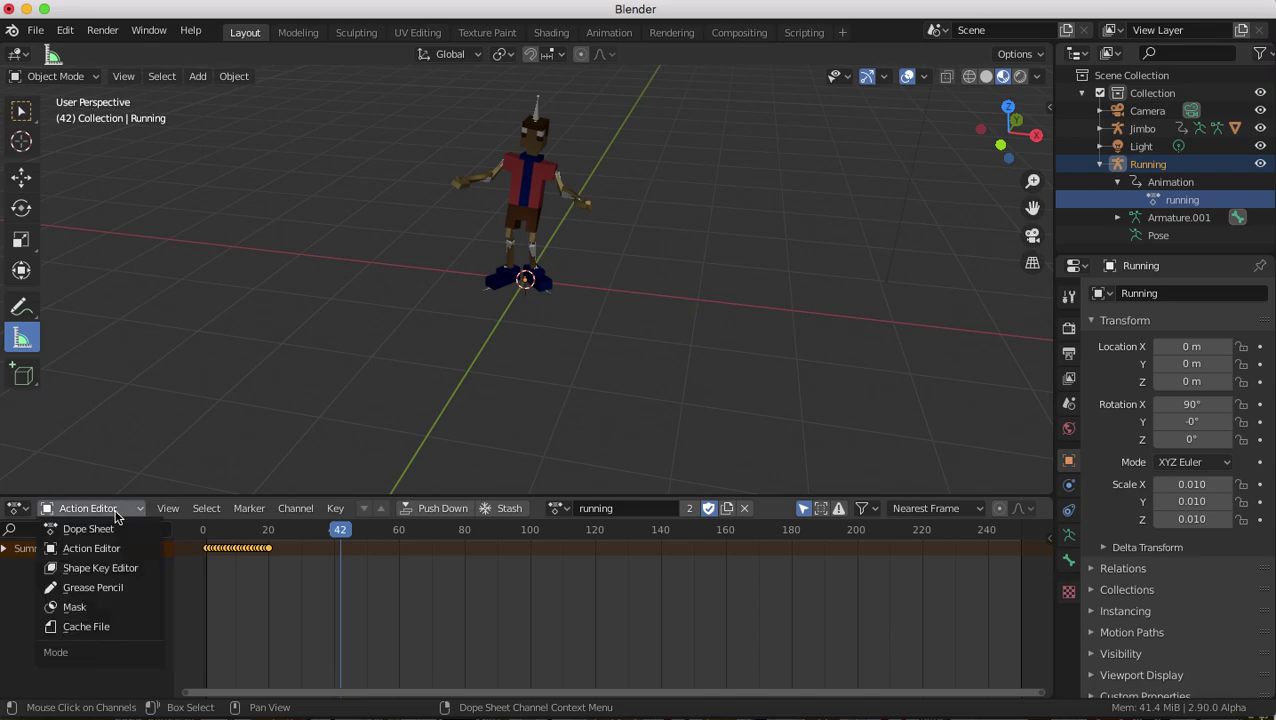
left_click(114, 513)
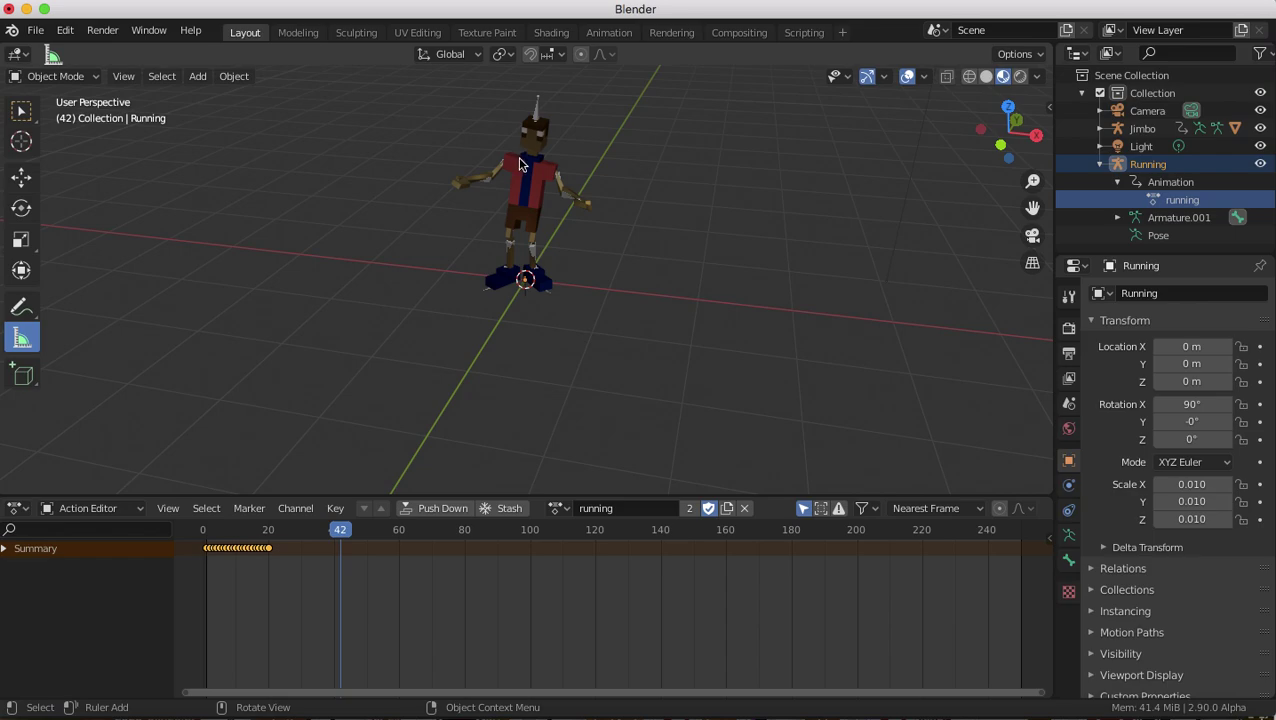
left_click(1143, 129)
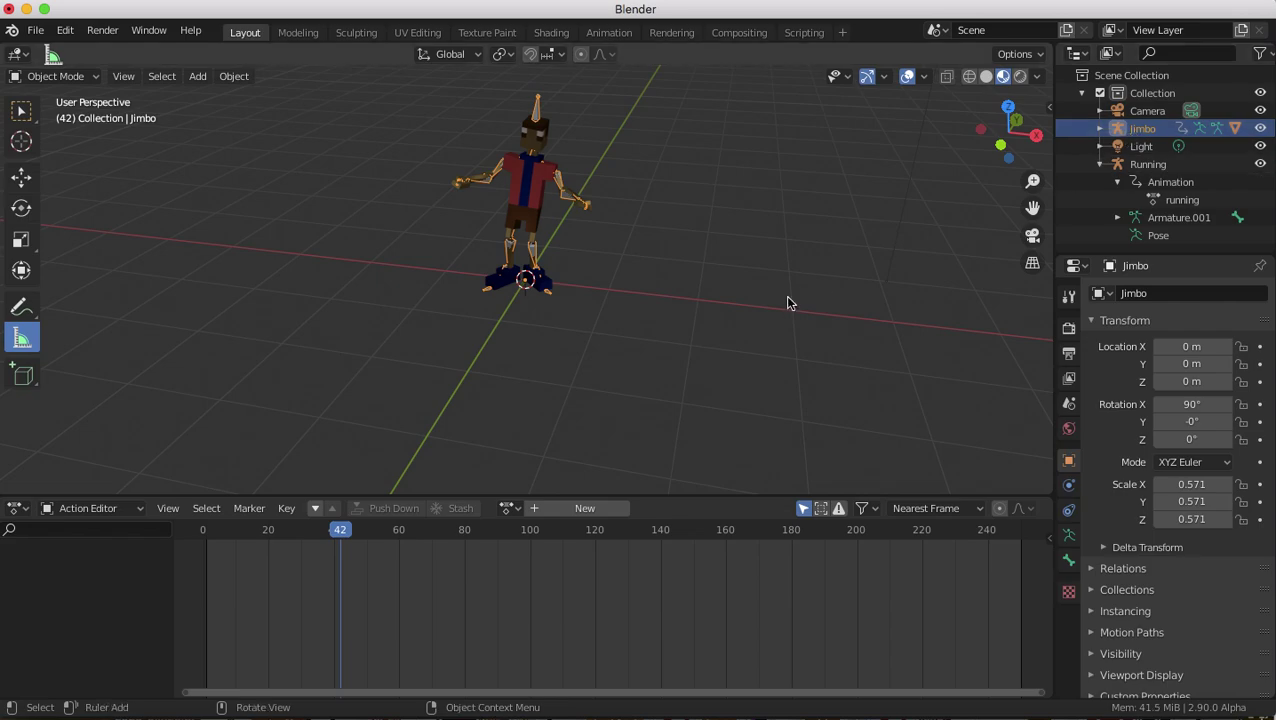
Step: Assign the running action to Jimbo, play it back, then push it down to the NLA stack
left_click(509, 508)
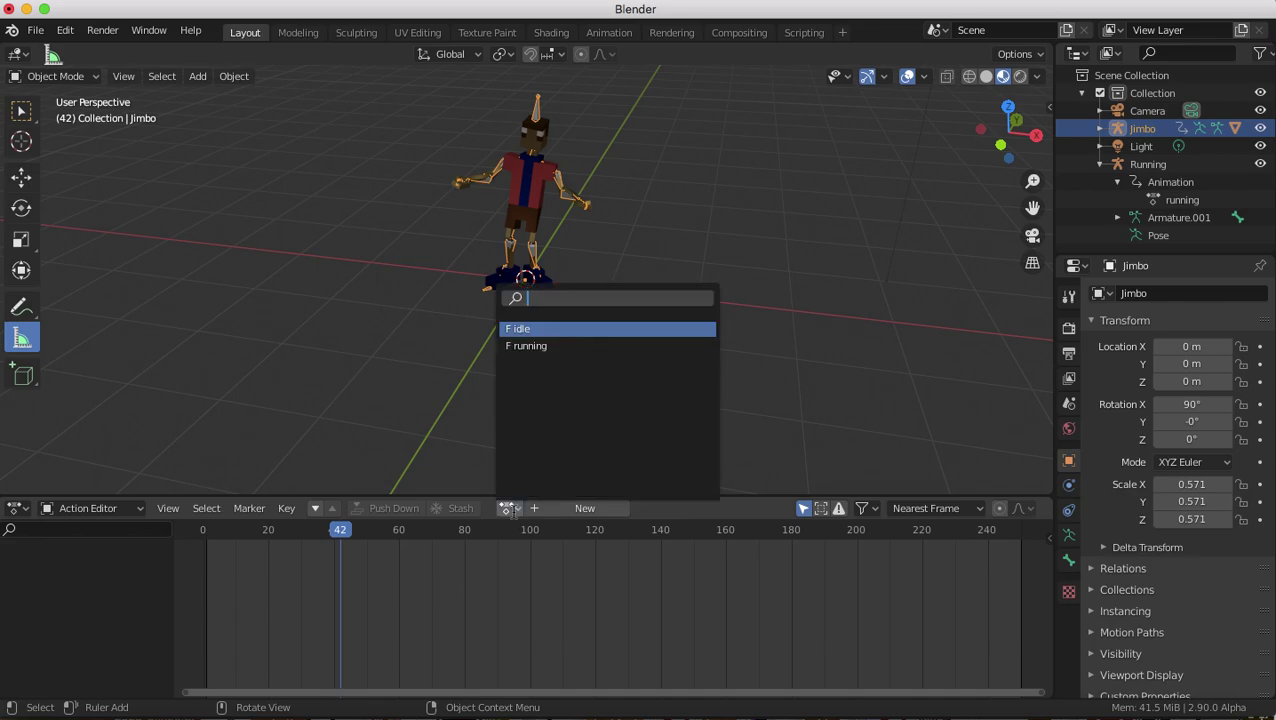
left_click(531, 346)
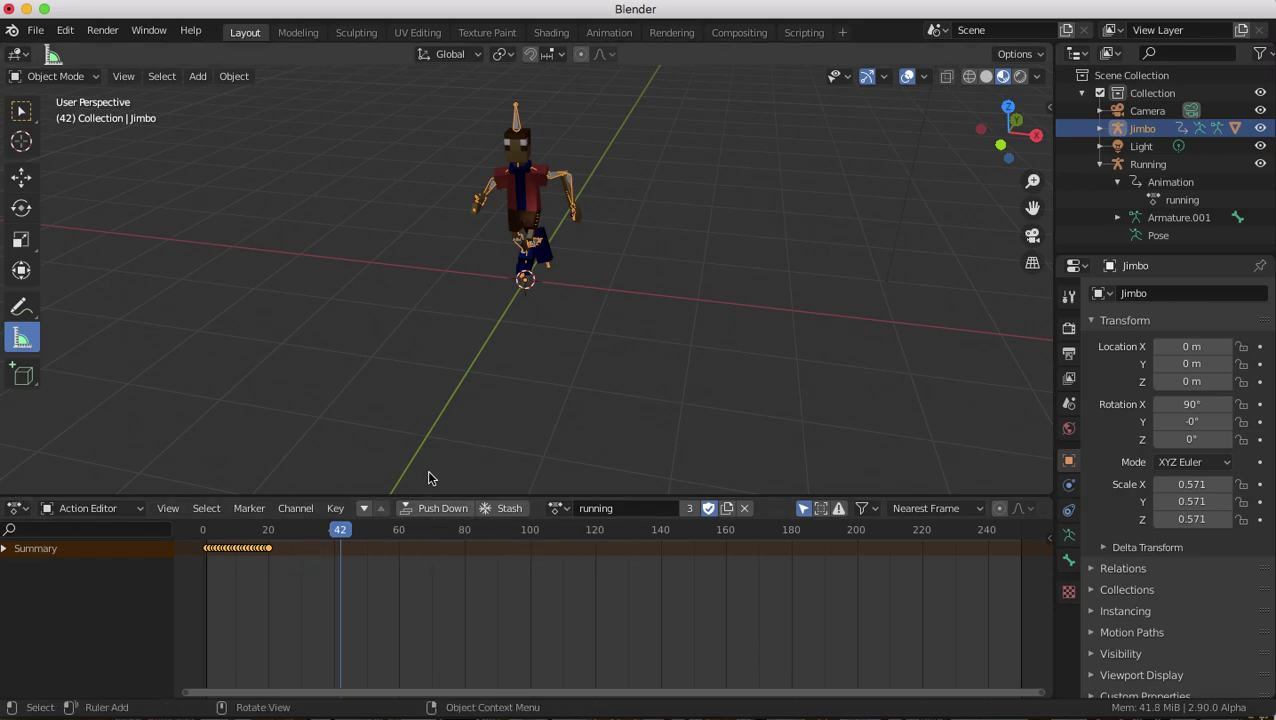
key("space")
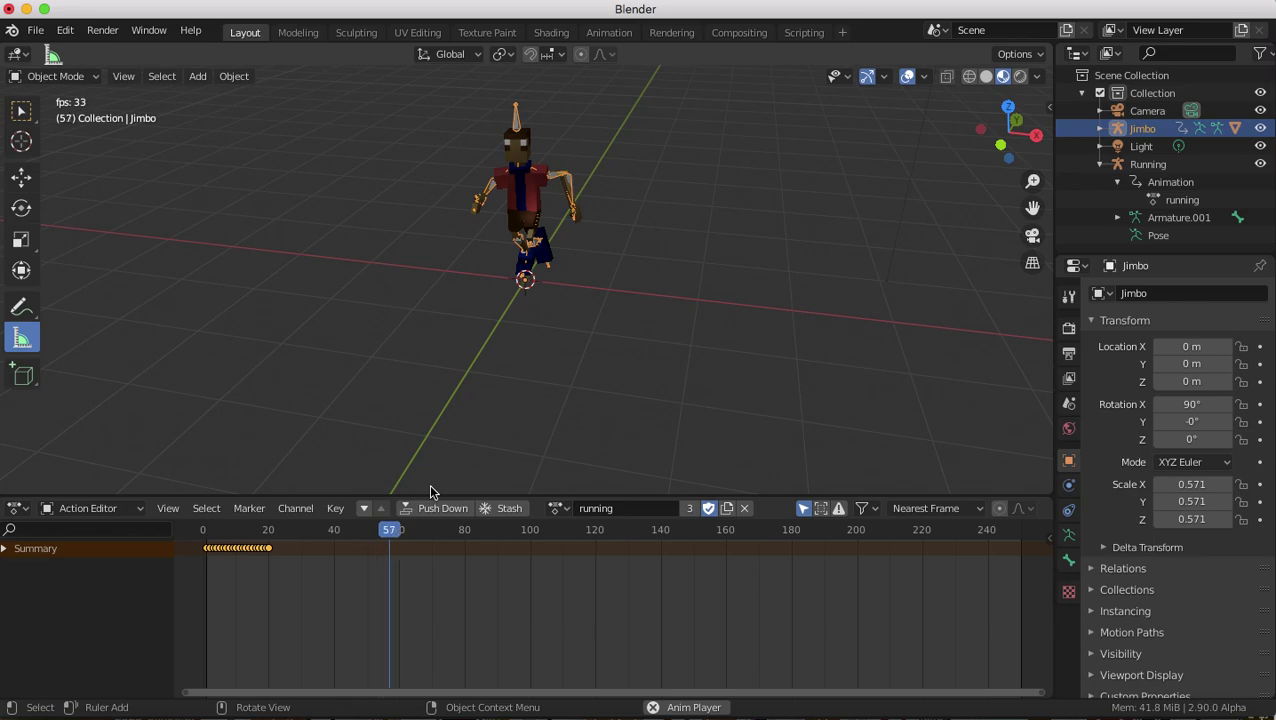
key("space")
key("space")
key("space")
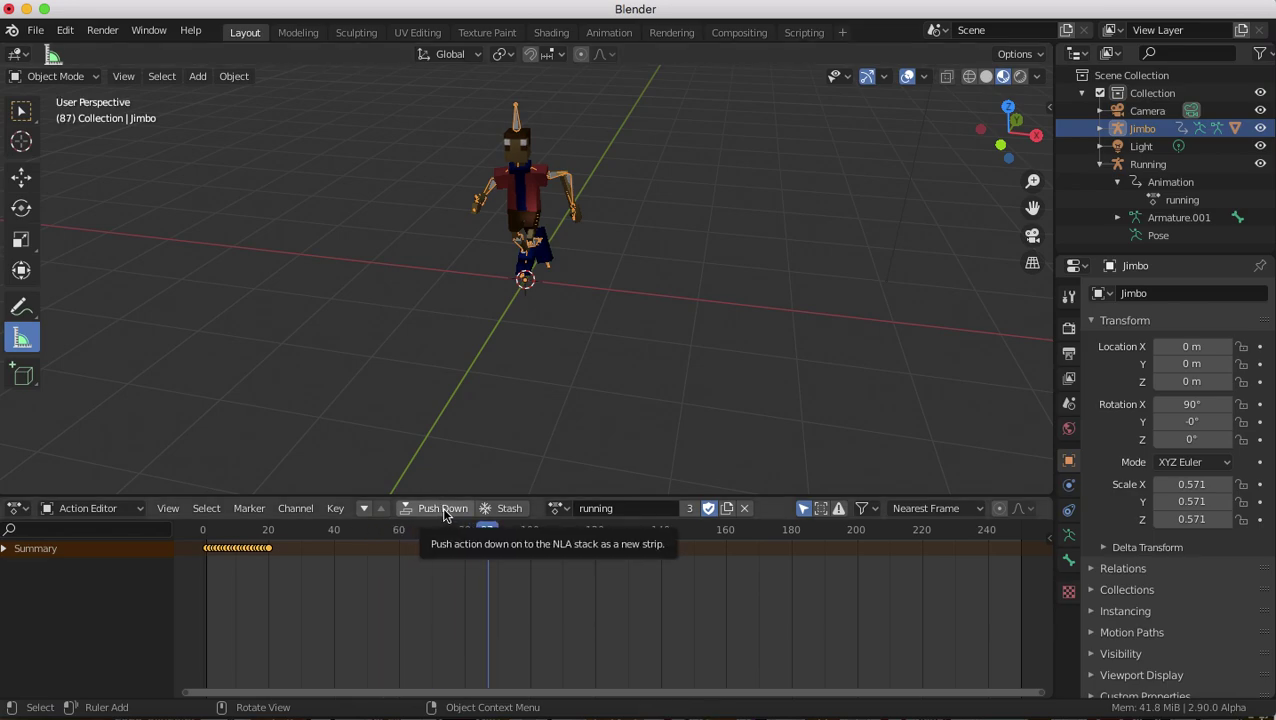
left_click(444, 510)
Step: Play the animation and scrub back to frame 35 and the early frames
key("space")
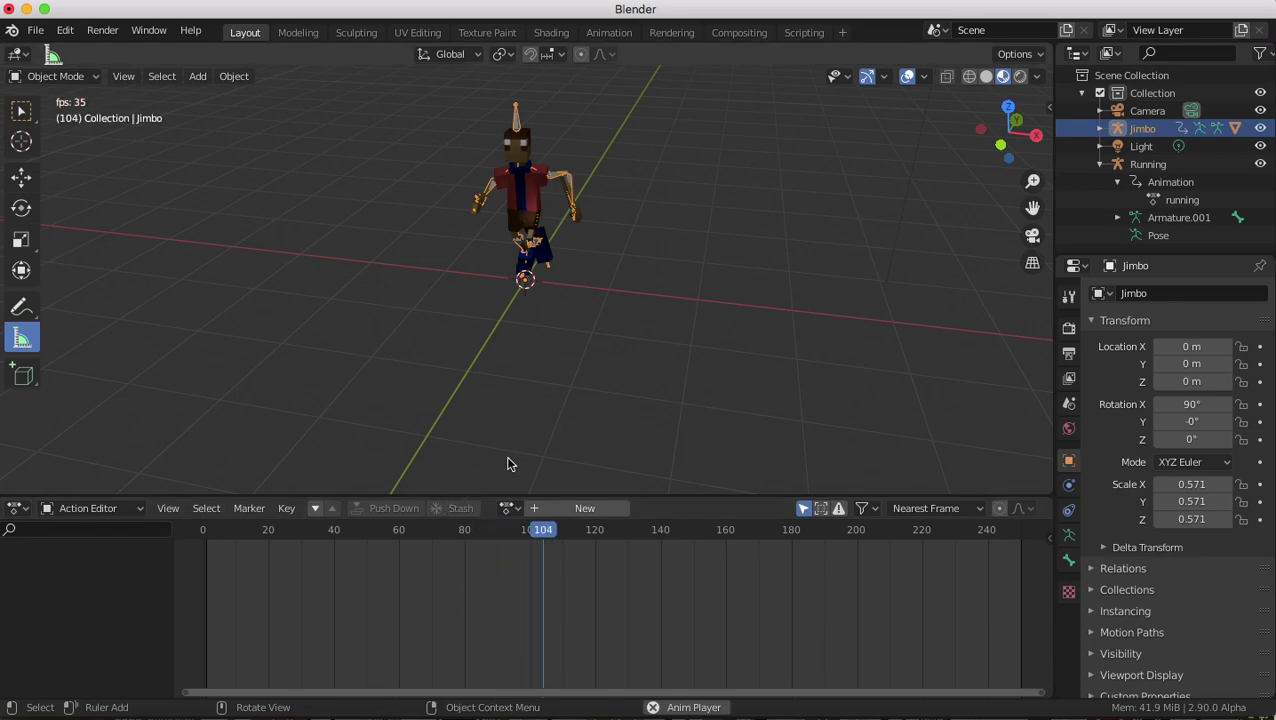
key("space")
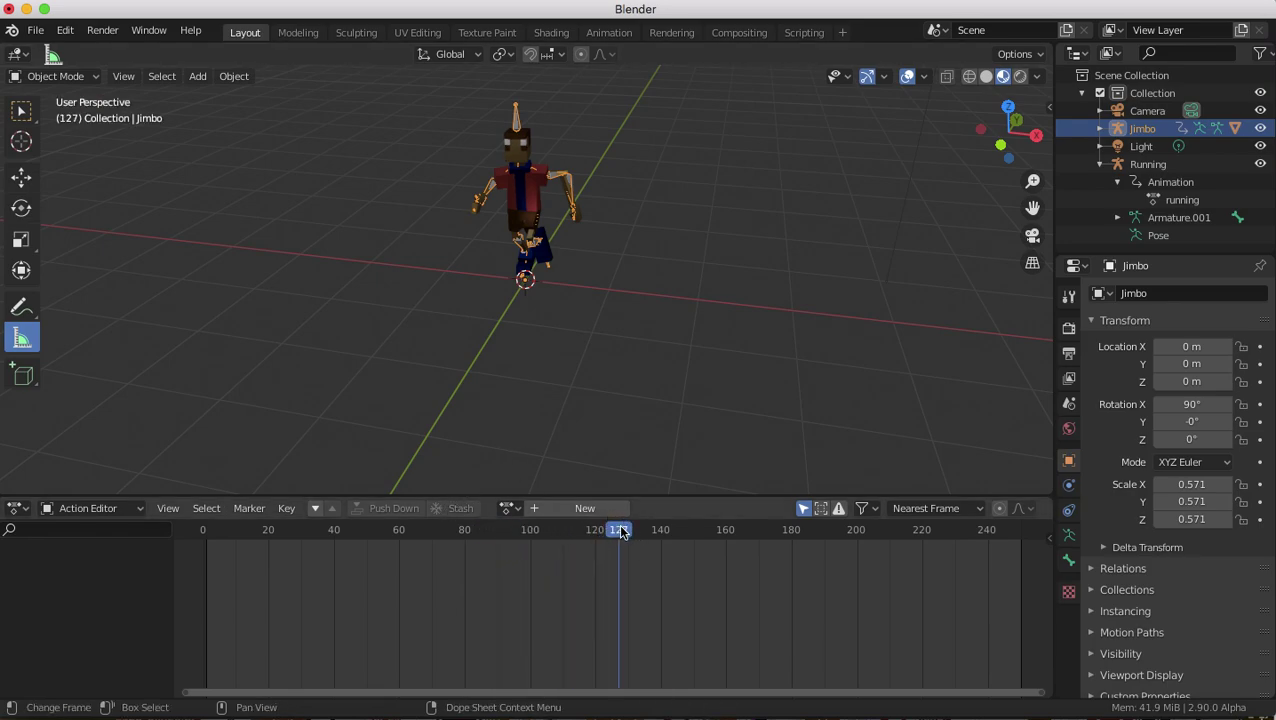
left_click_drag(618, 530, 317, 530)
mouse_move(240, 532)
left_mouse_down()
mouse_move(205, 530)
mouse_move(342, 533)
mouse_move(219, 530)
mouse_move(288, 531)
mouse_move(232, 533)
left_mouse_up()
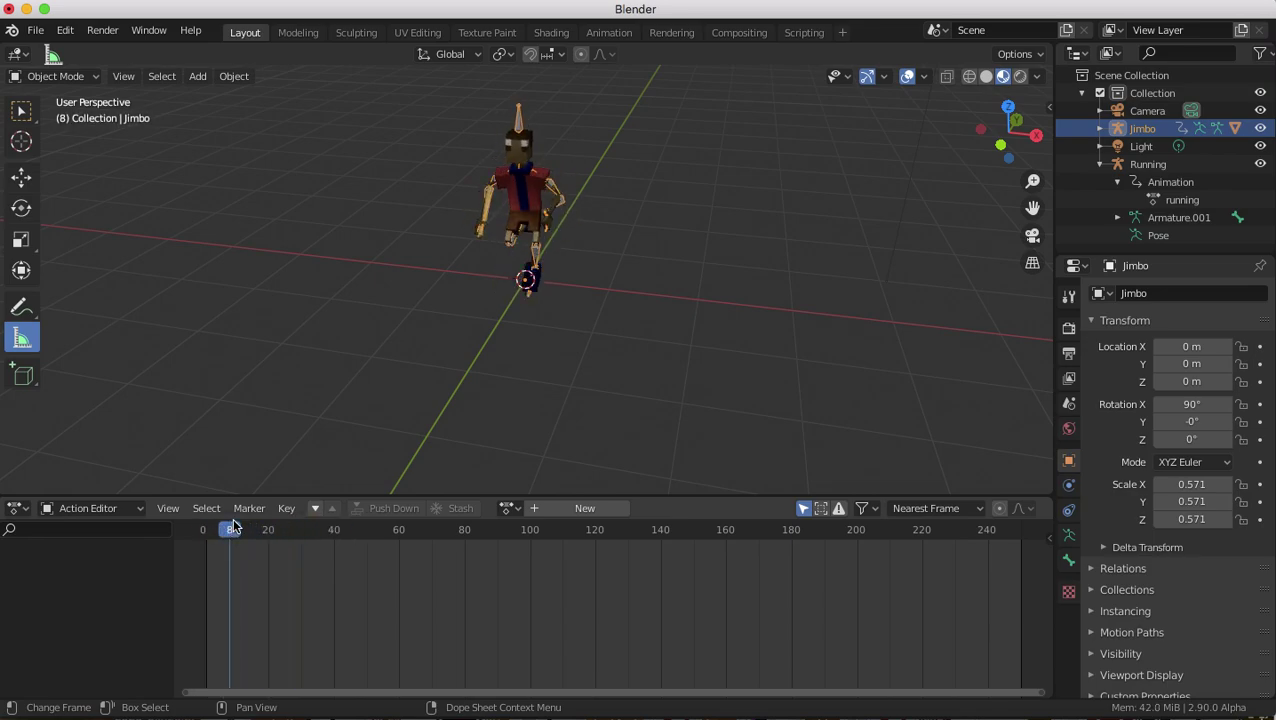
Step: Assign the idle action to Jimbo and play it back
left_click(508, 508)
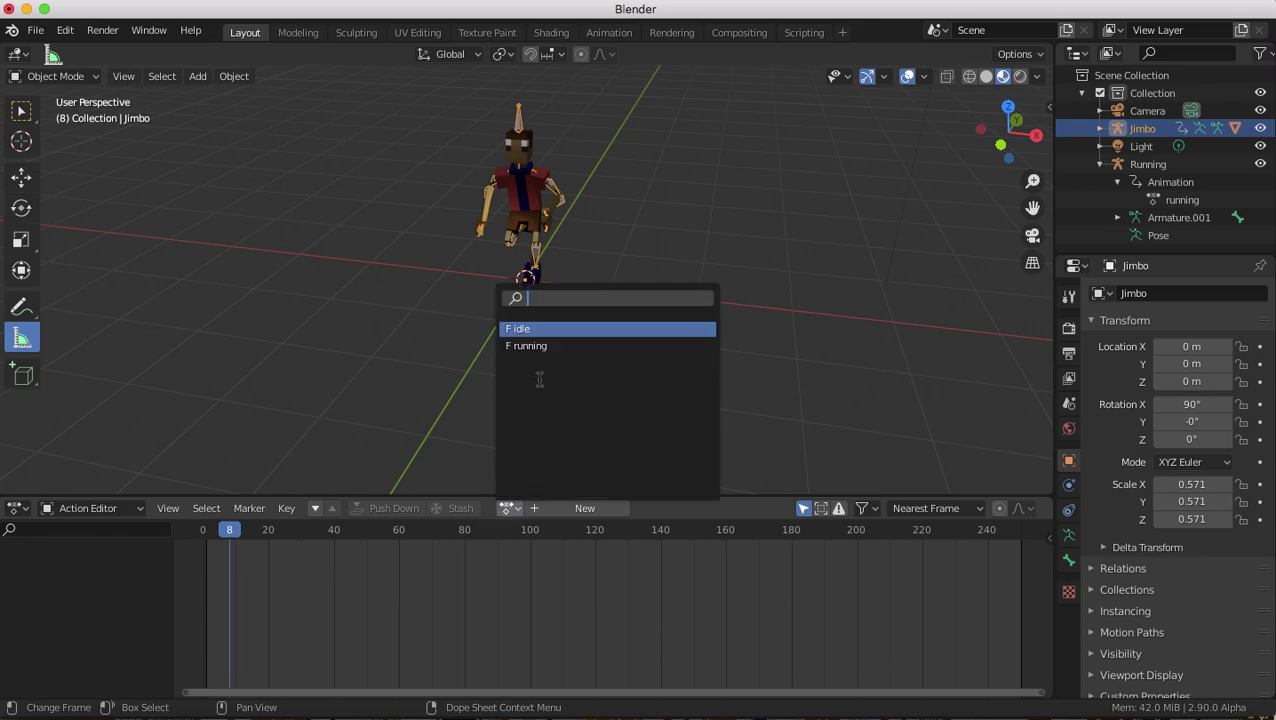
left_click(525, 328)
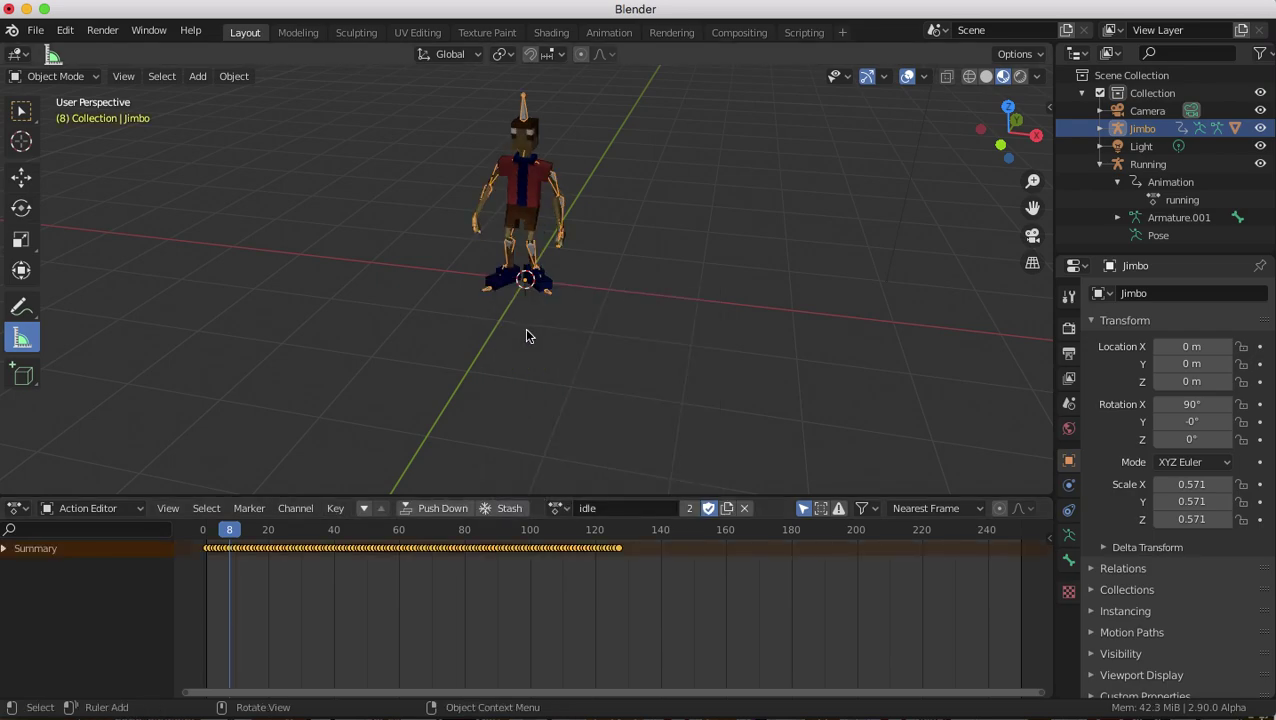
key("space")
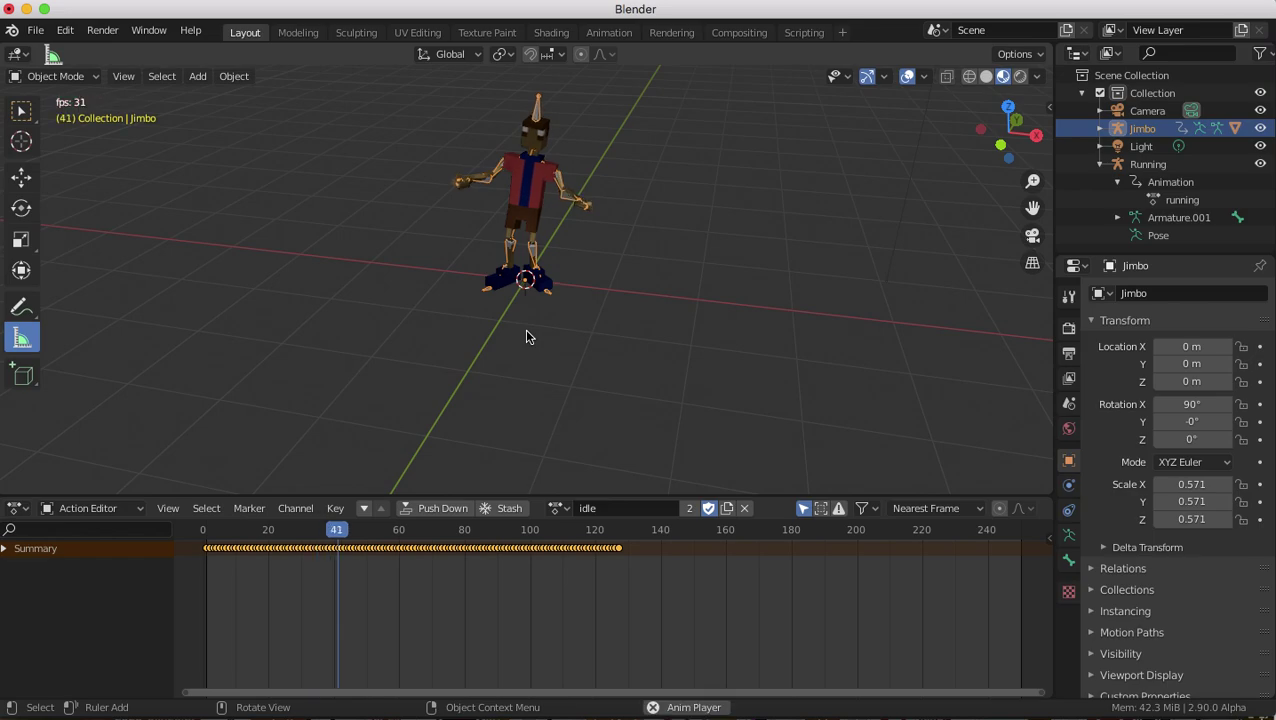
key("space")
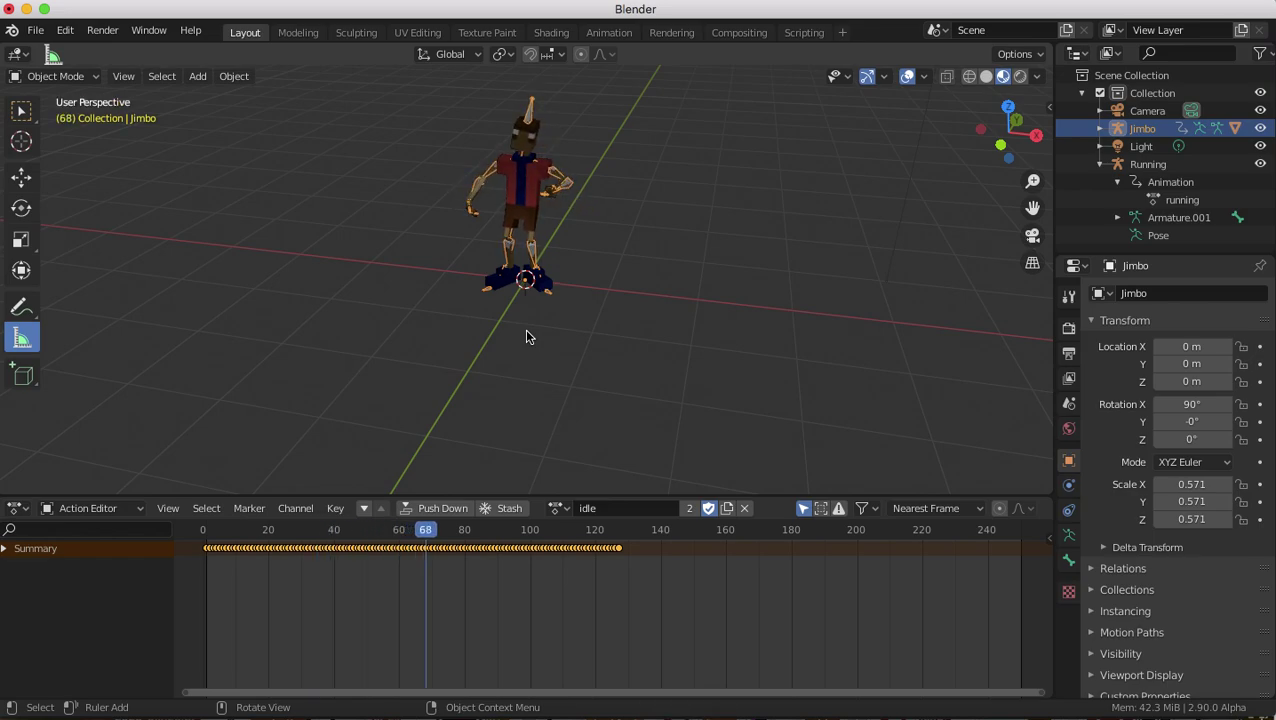
Step: Reassign the running action, scrub from frame 67 back to 0, and play it
left_click(557, 509)
left_click(575, 345)
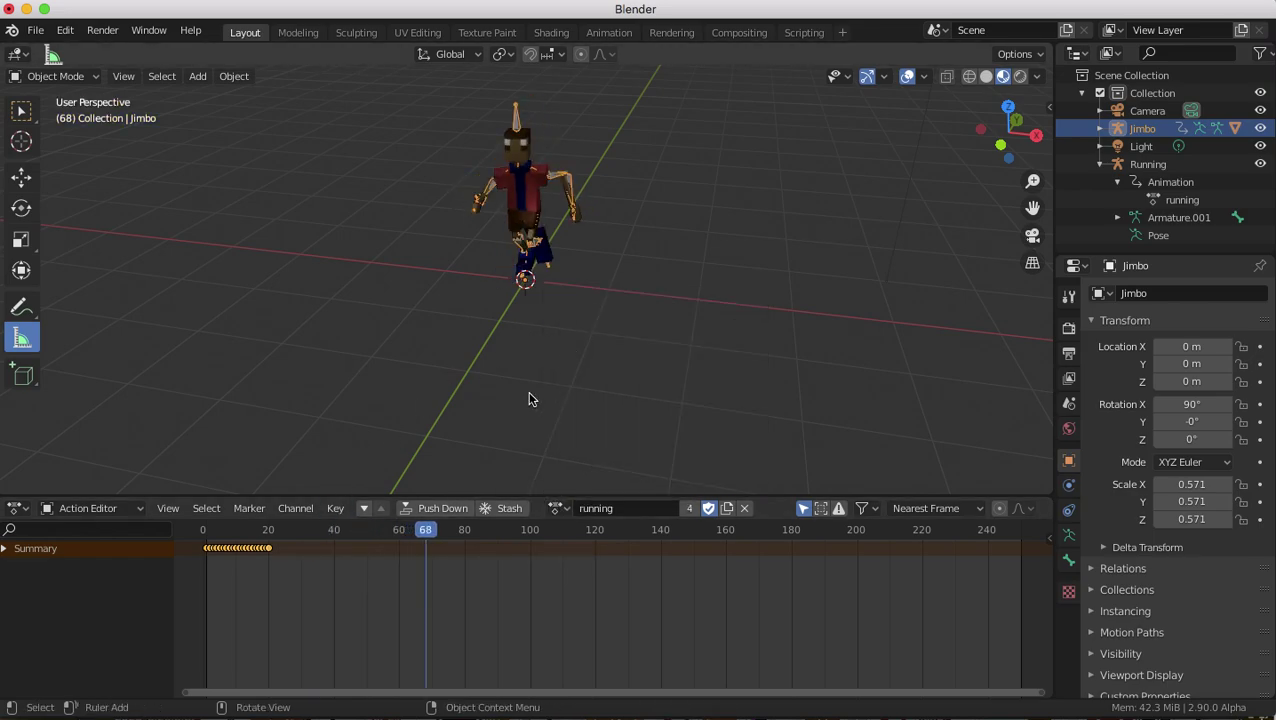
left_click(420, 531)
left_click_drag(420, 531, 204, 530)
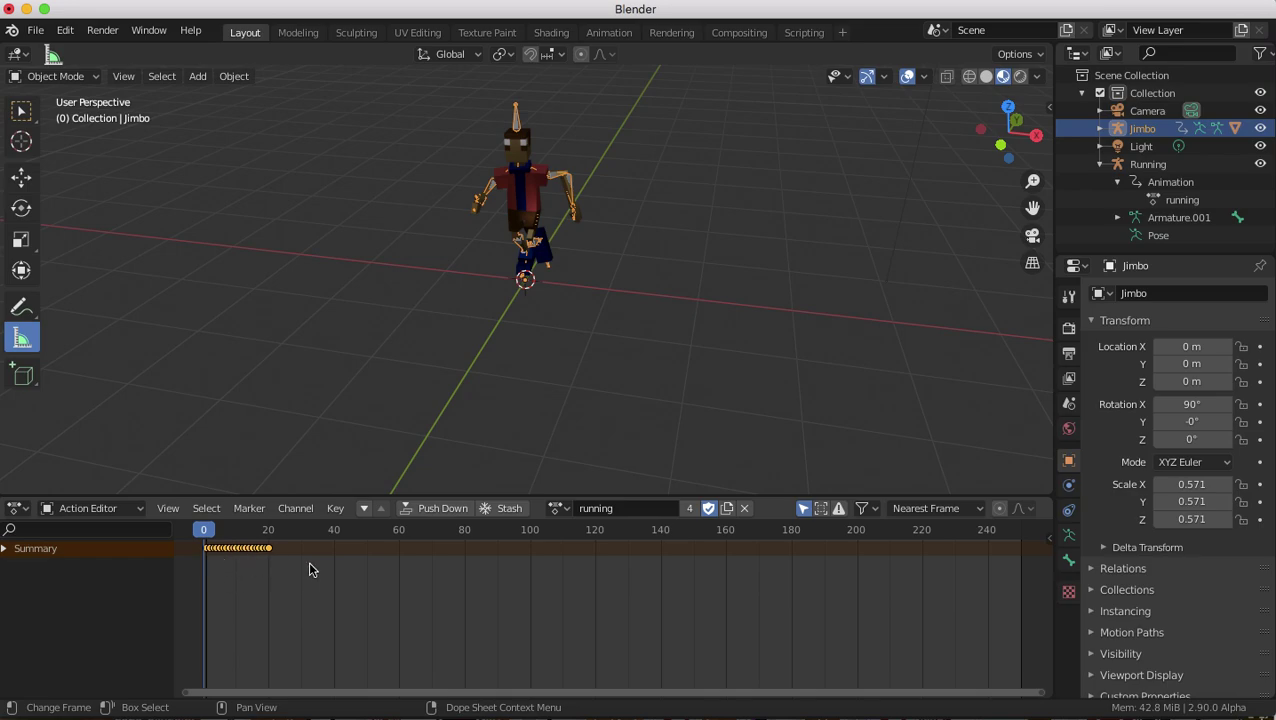
key("space")
key("space")
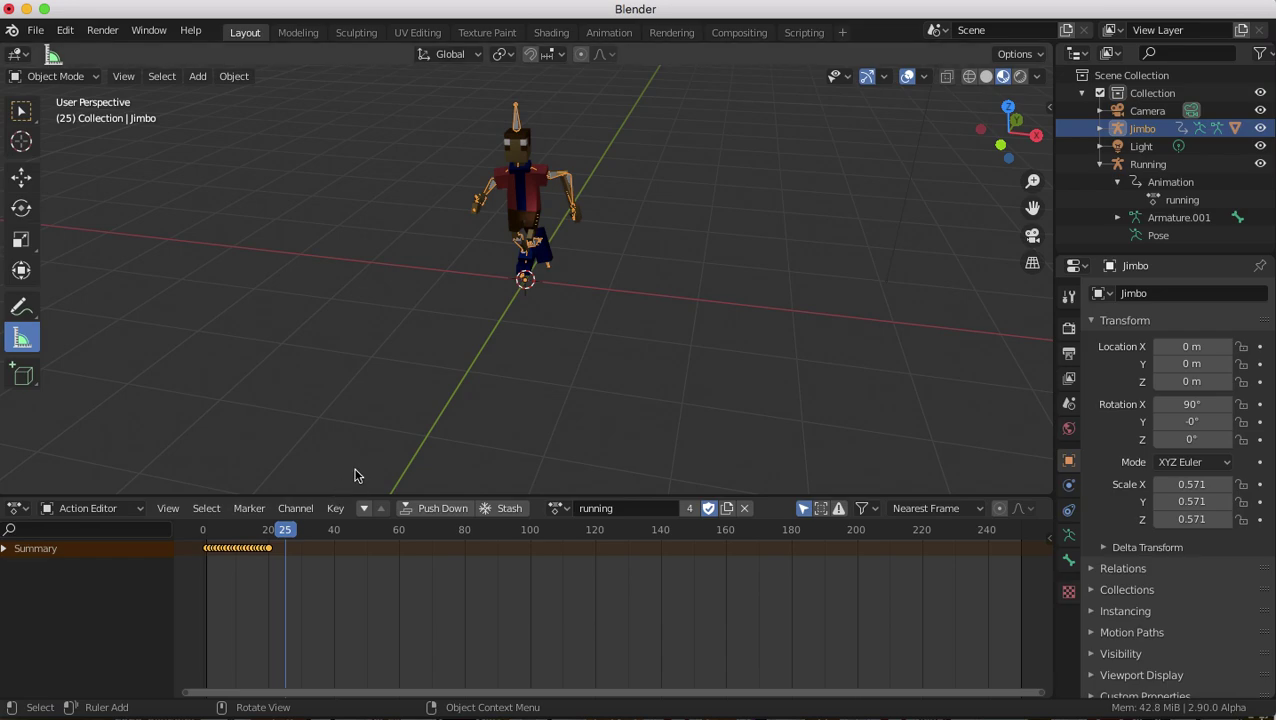
Step: Export the scene via glTF 2.0 as JIMBO into the Desktop folder
left_click(35, 30)
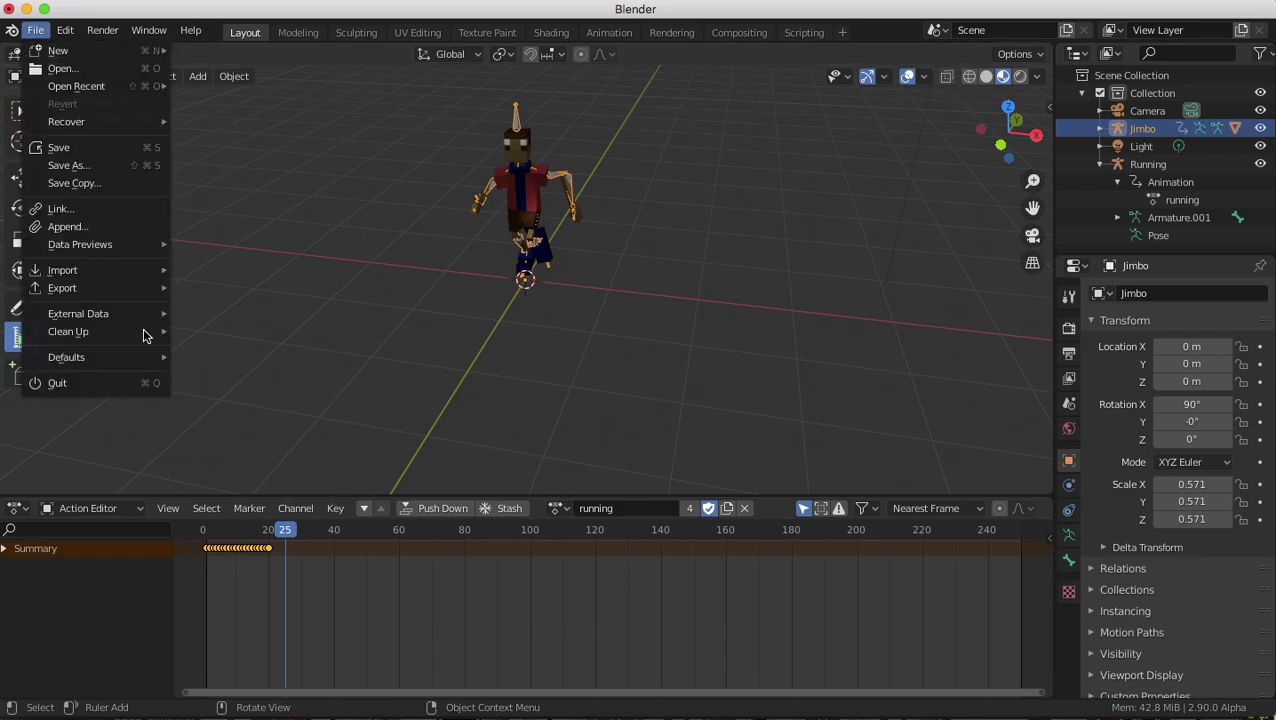
mouse_move(141, 291)
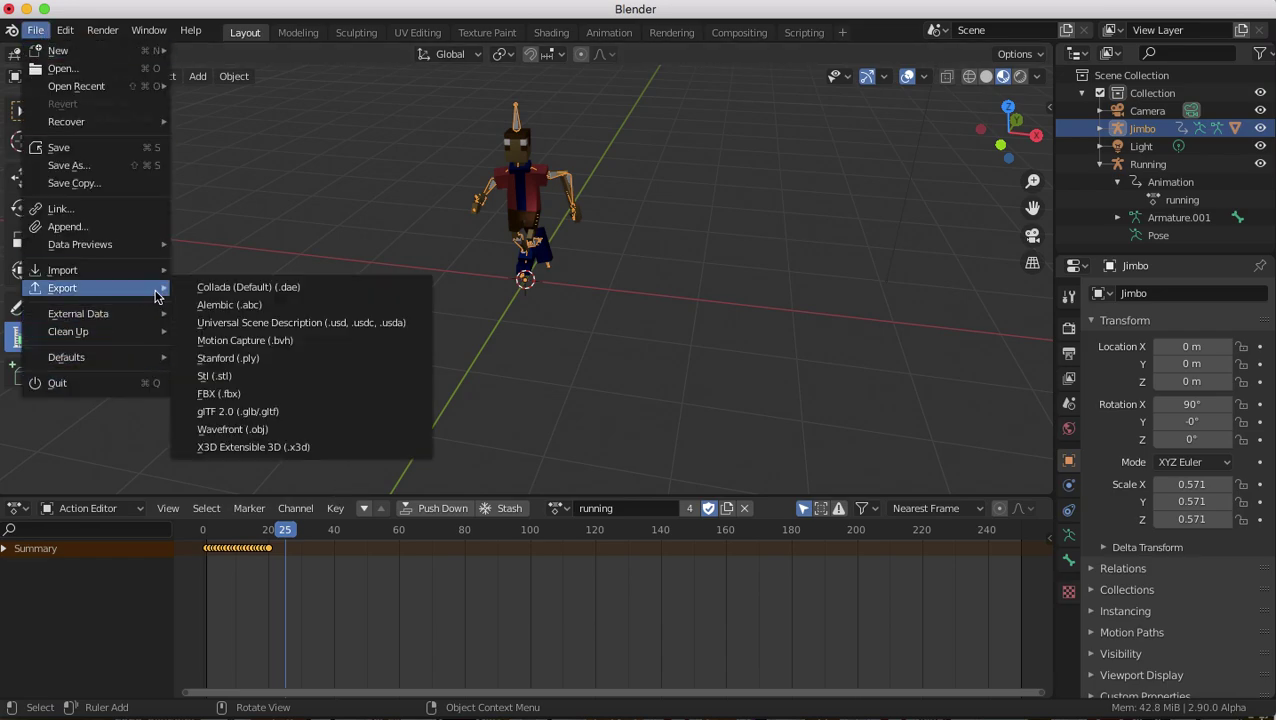
left_click(312, 410)
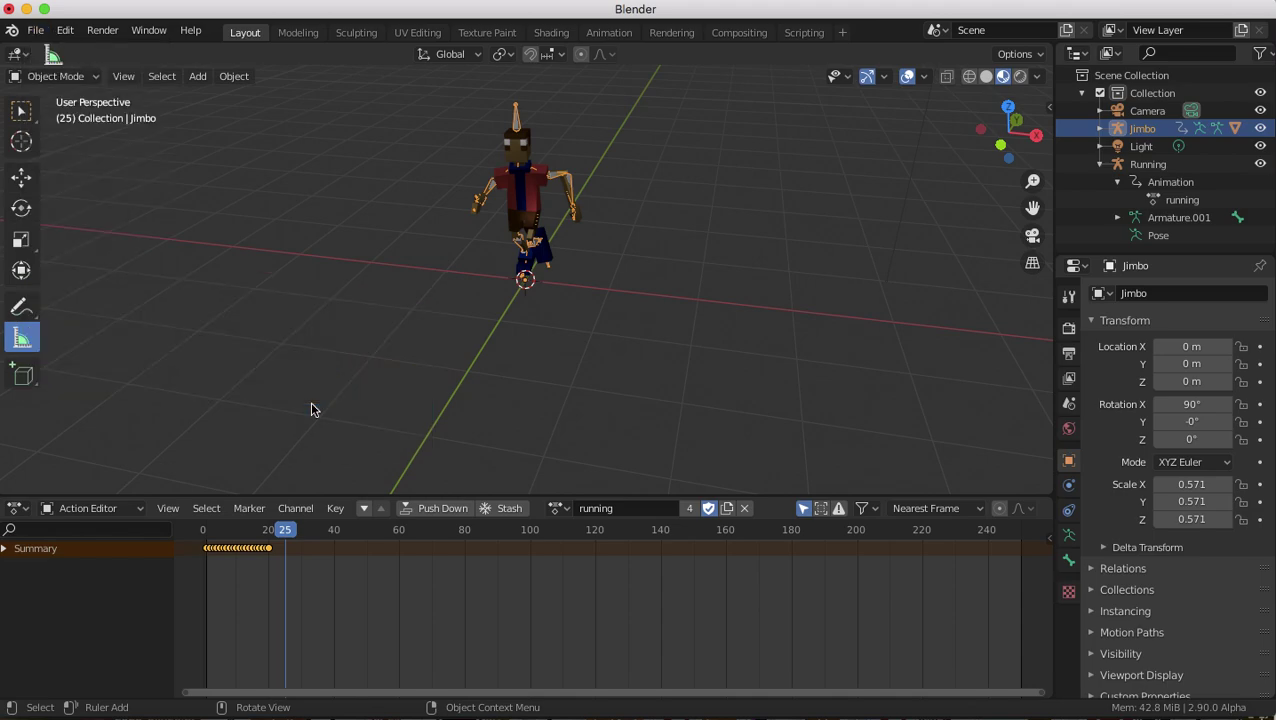
left_click(457, 621)
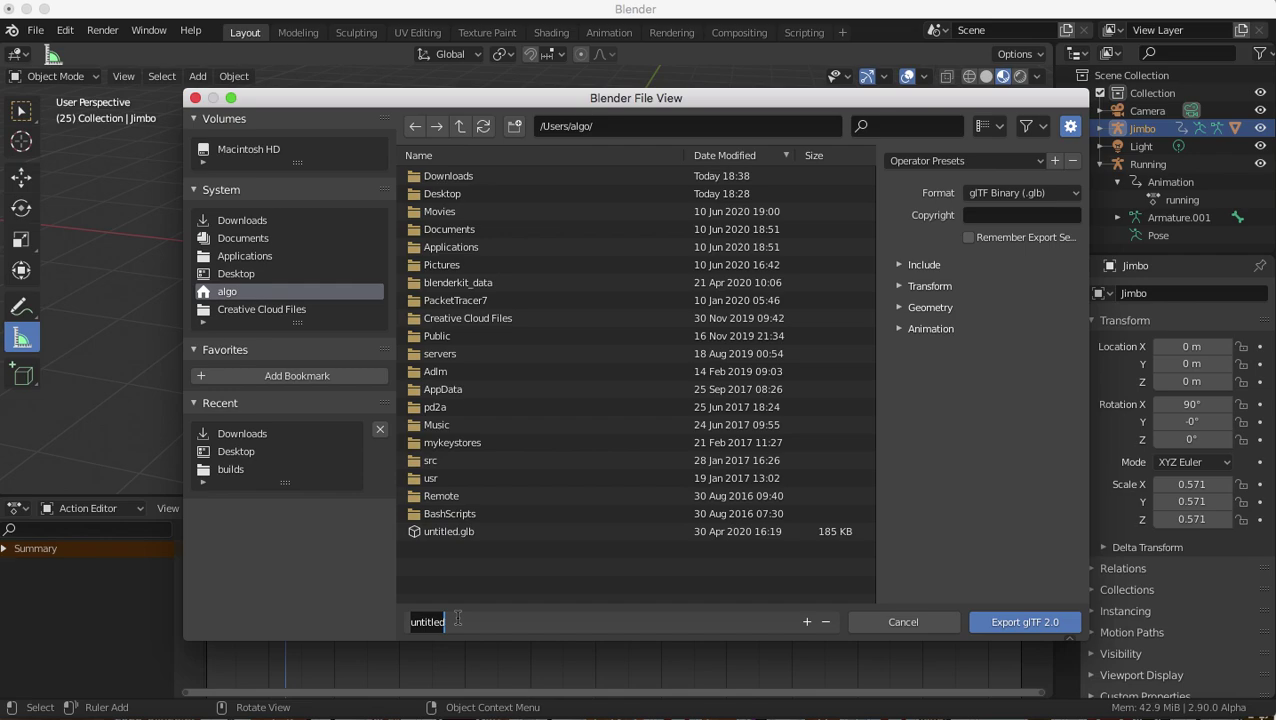
key("BackSpace")
type("JIMBO")
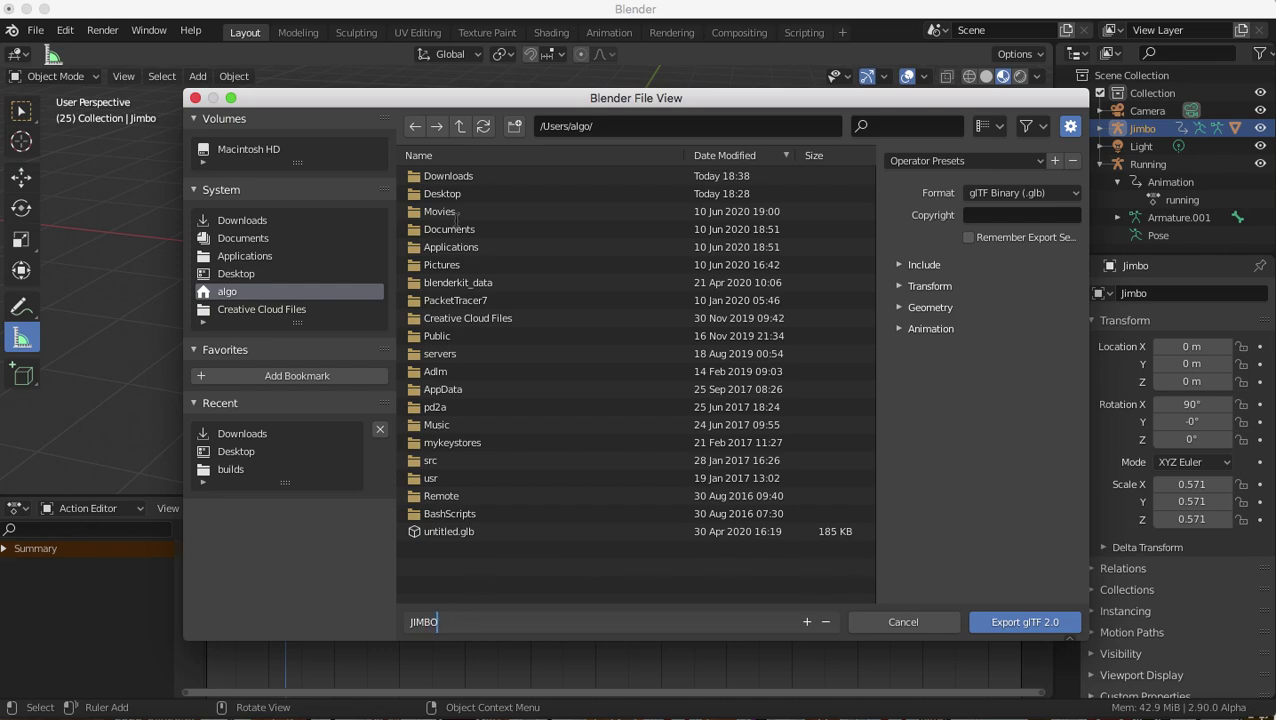
left_click(245, 275)
left_click(237, 274)
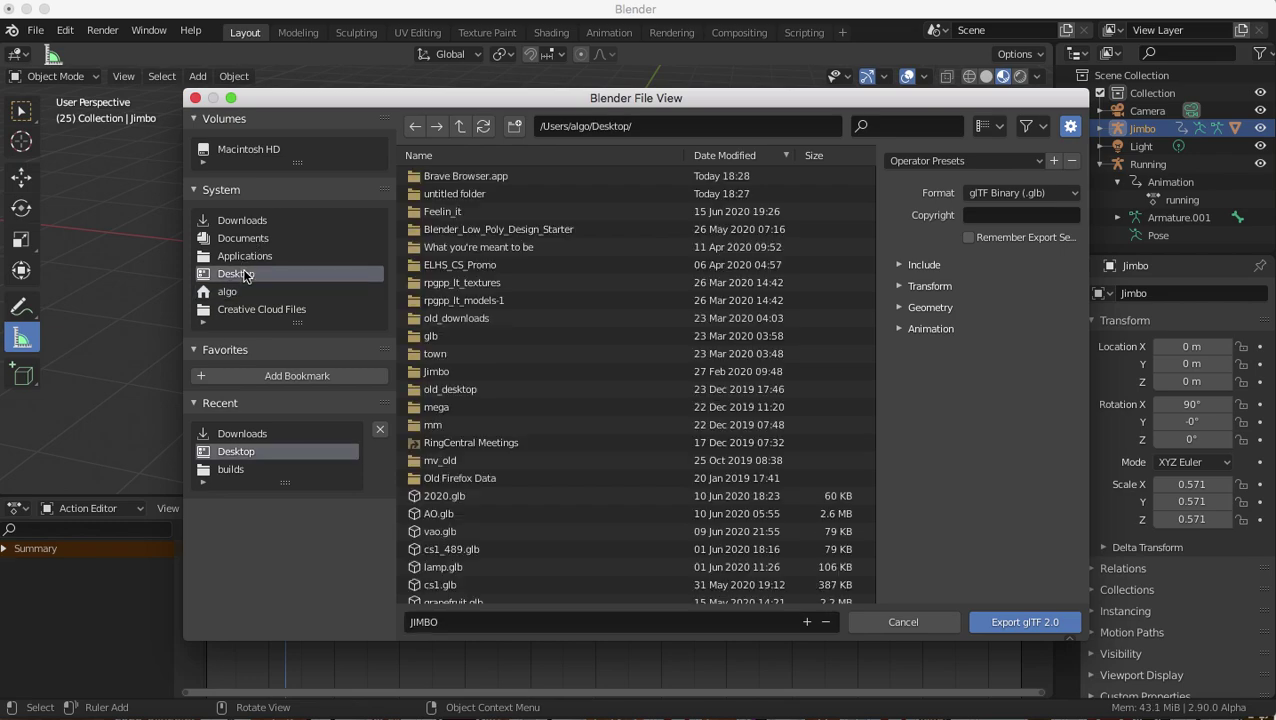
left_click(1000, 622)
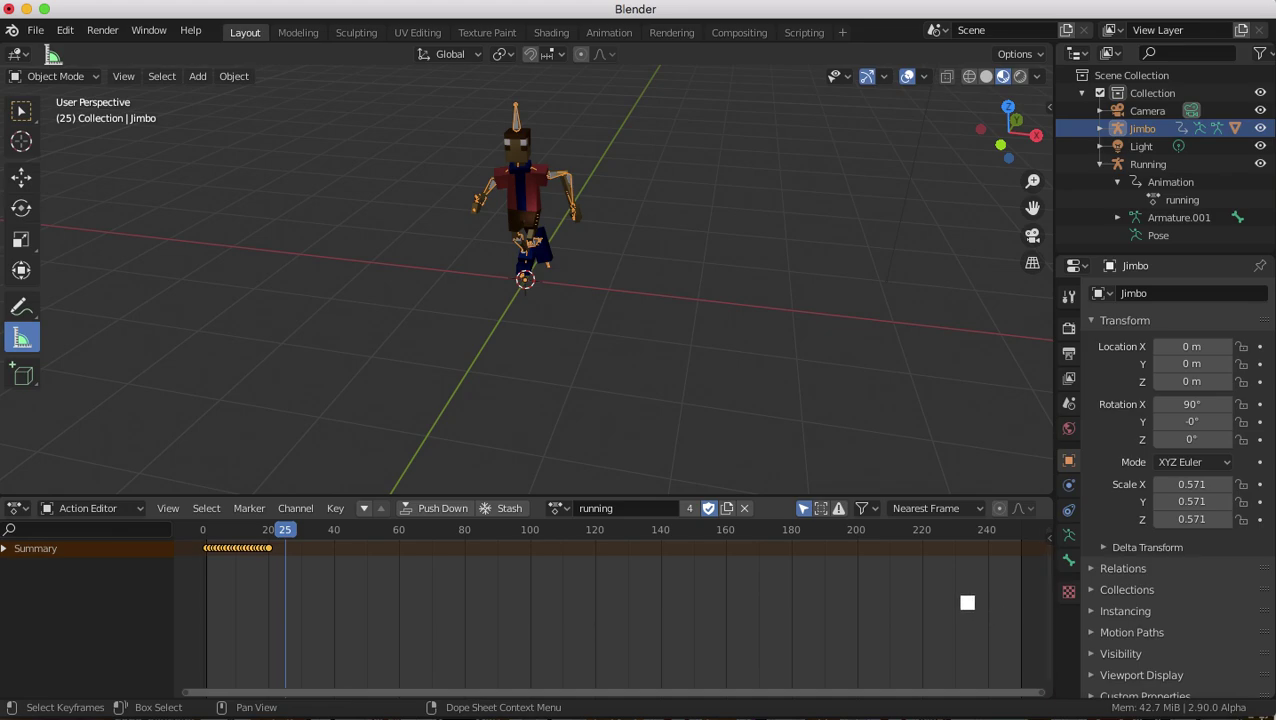
Step: Switch to the browser and open the glTF Viewer website
key("super+Tab")
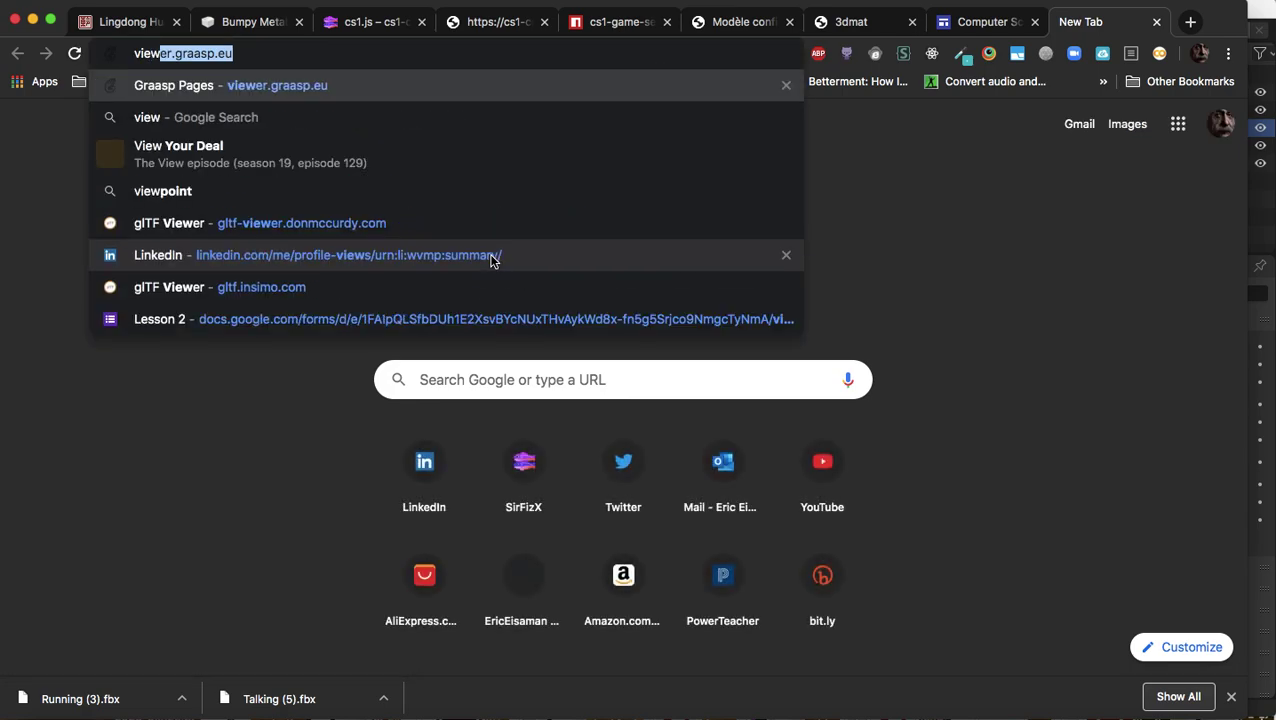
key("Down")
key("Down")
key("Down")
key("Down")
key("Return")
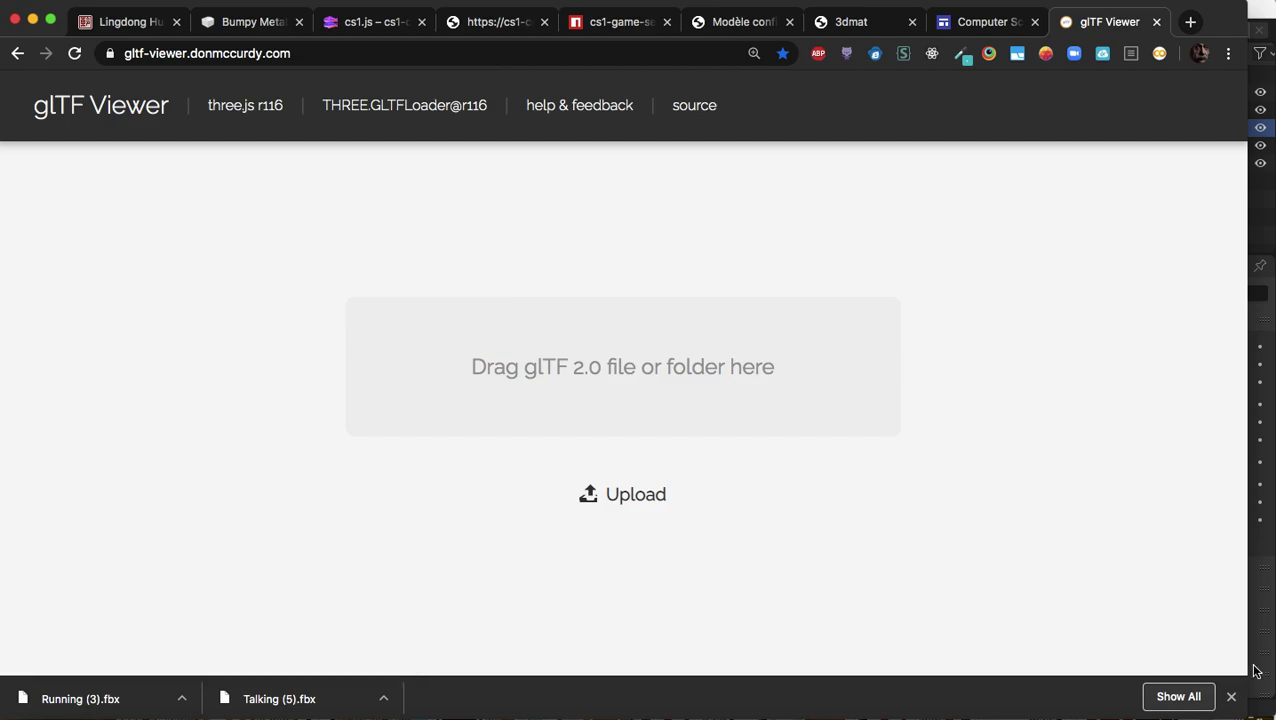
left_click(1232, 696)
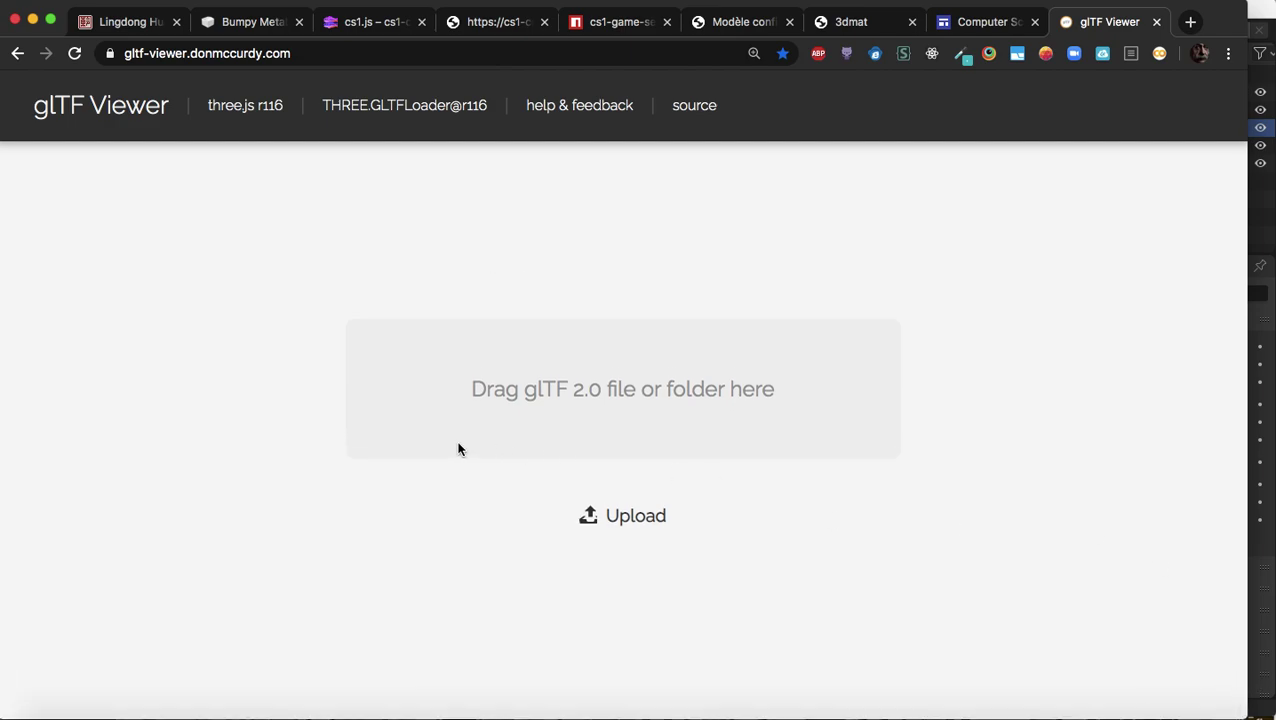
Step: Upload JIMBO.glb into the viewer and expand its Animation options
left_click(607, 523)
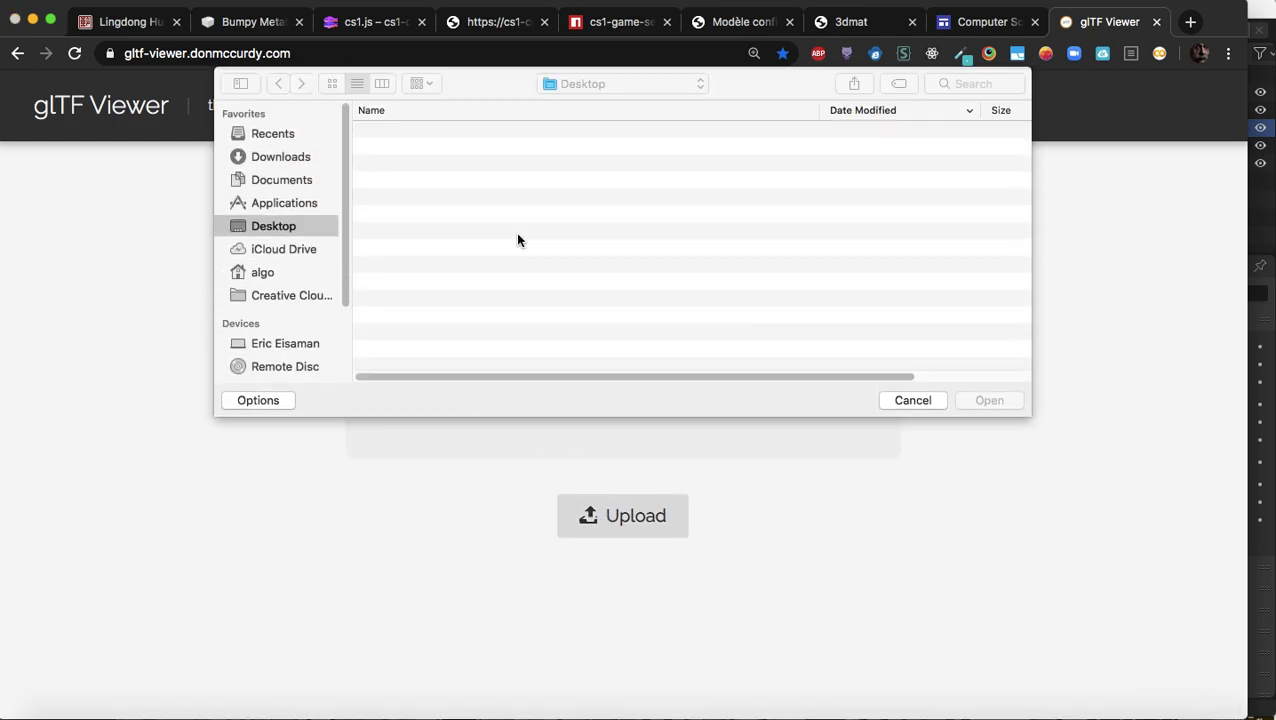
double_click(420, 135)
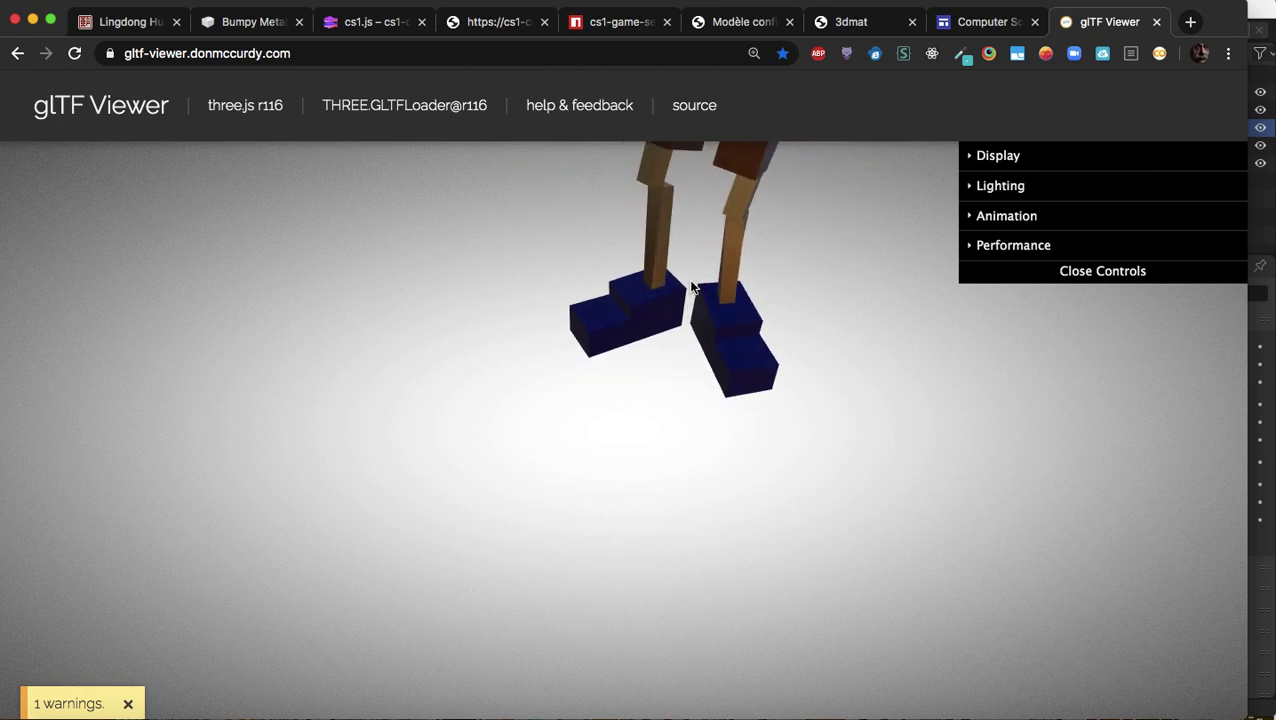
scroll(693, 262, "down", 2)
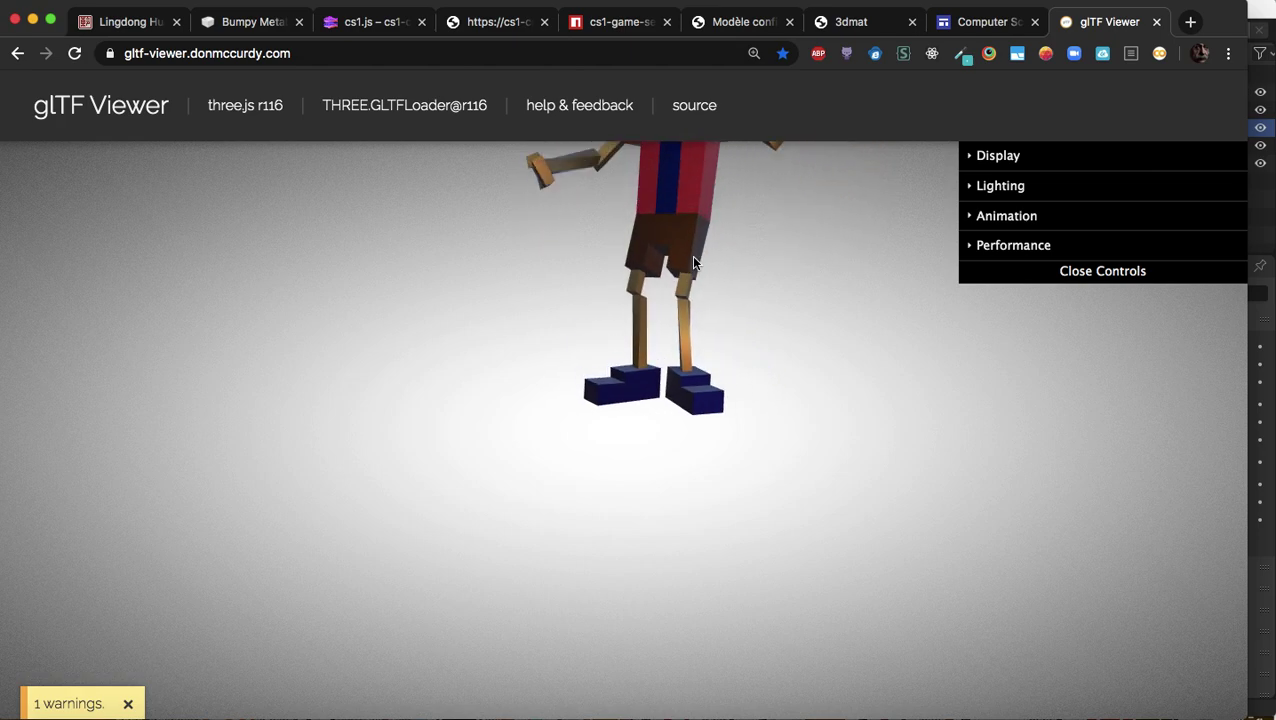
scroll(693, 262, "down", 4)
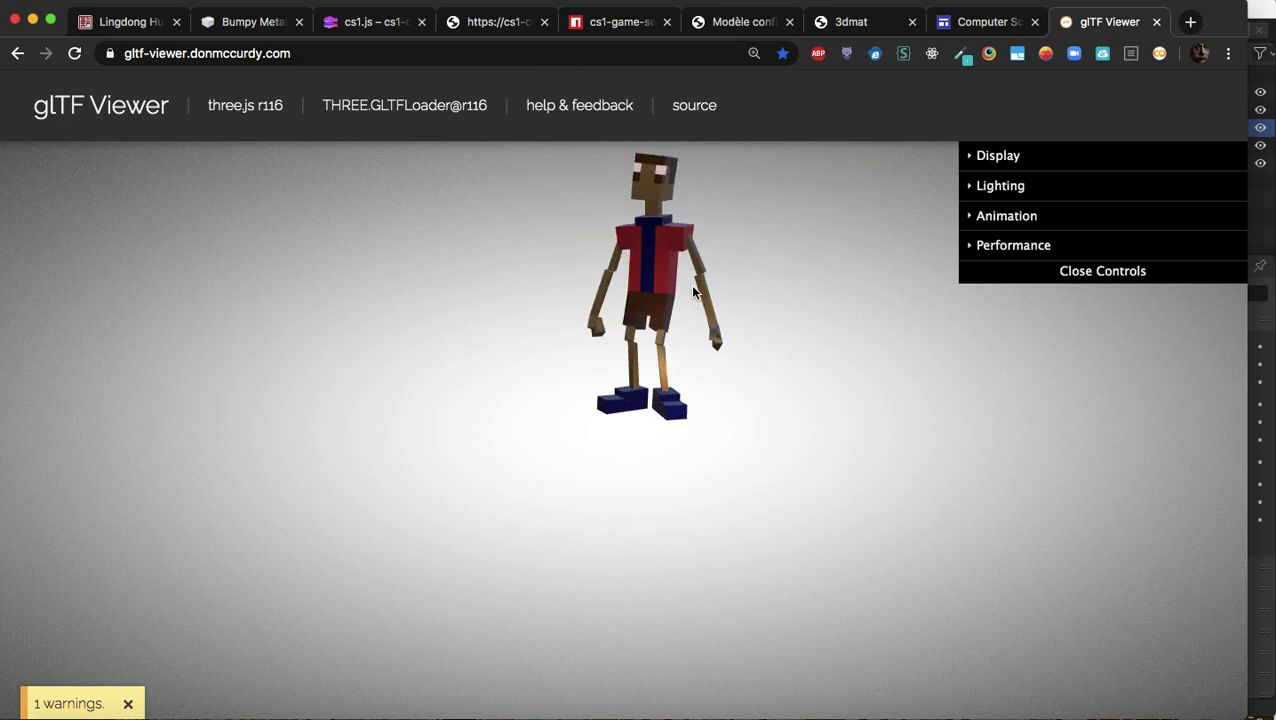
scroll(689, 300, "up", 2)
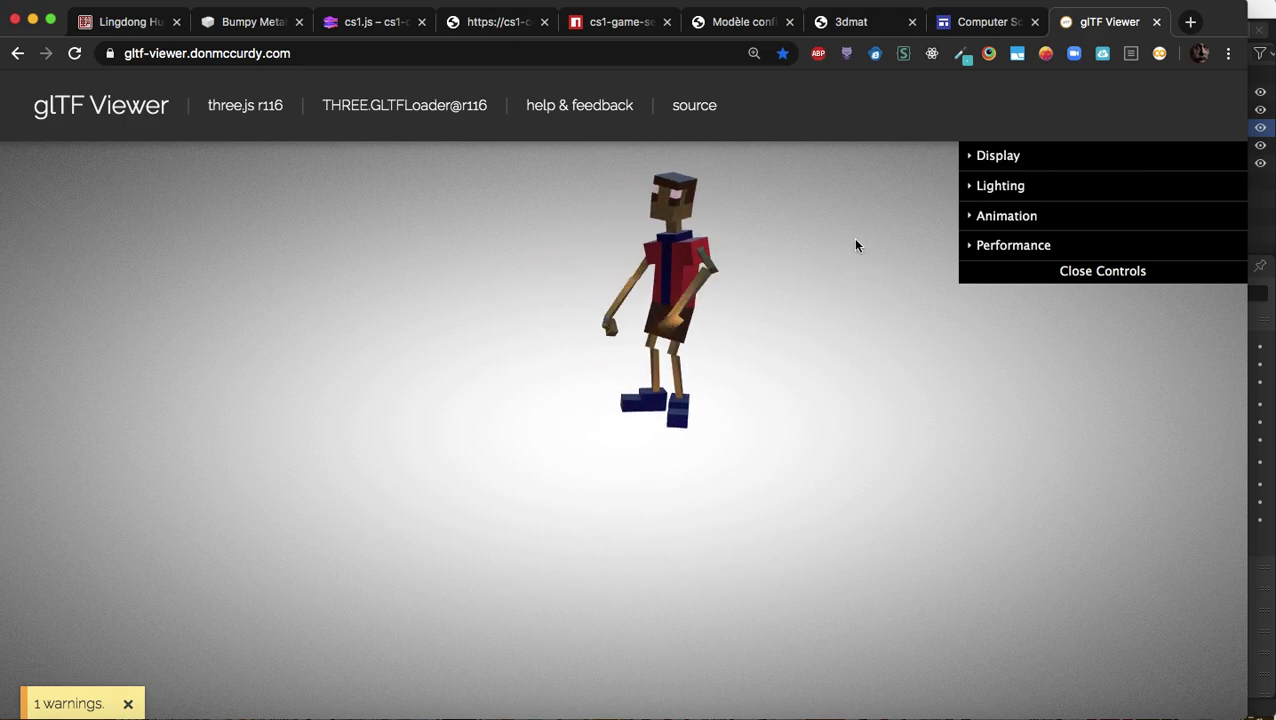
left_click(975, 216)
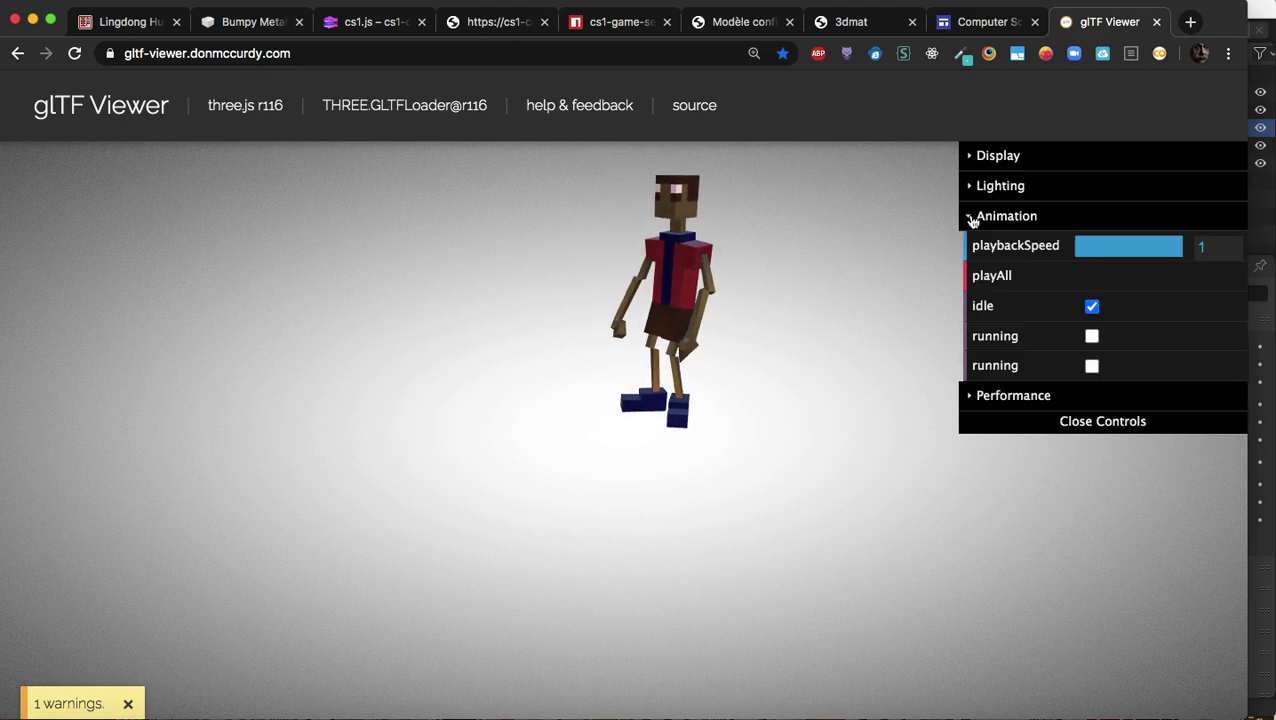
Step: Uncheck the idle clip and enable both running clips in the Animation panel
left_click(1092, 336)
left_click(1092, 366)
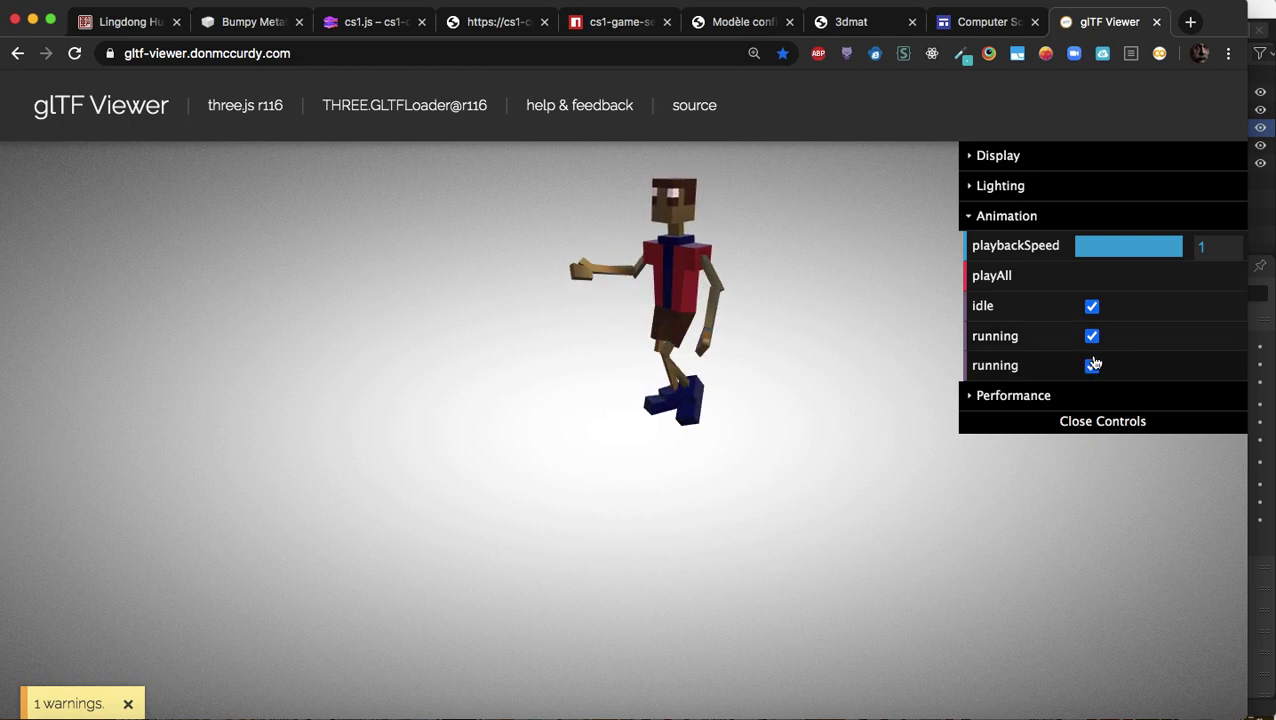
left_click(1092, 306)
left_click(1092, 336)
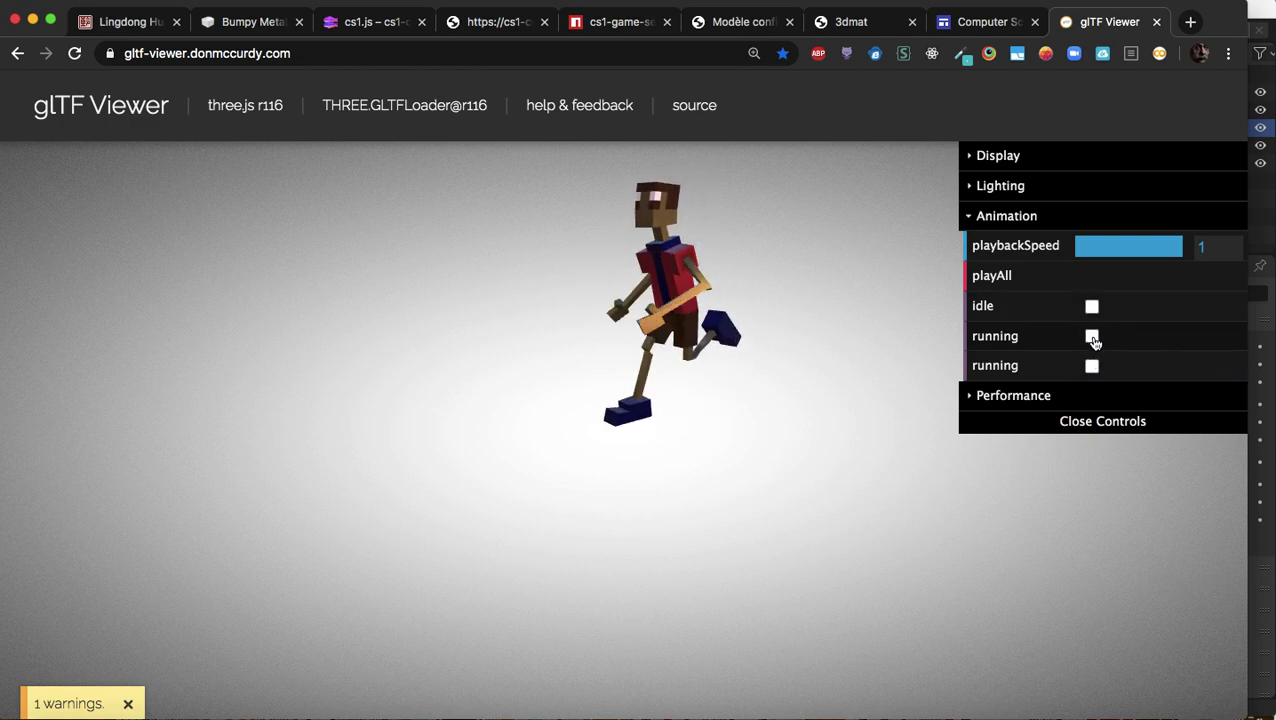
left_click(1092, 366)
left_click(1093, 366)
left_click(1092, 336)
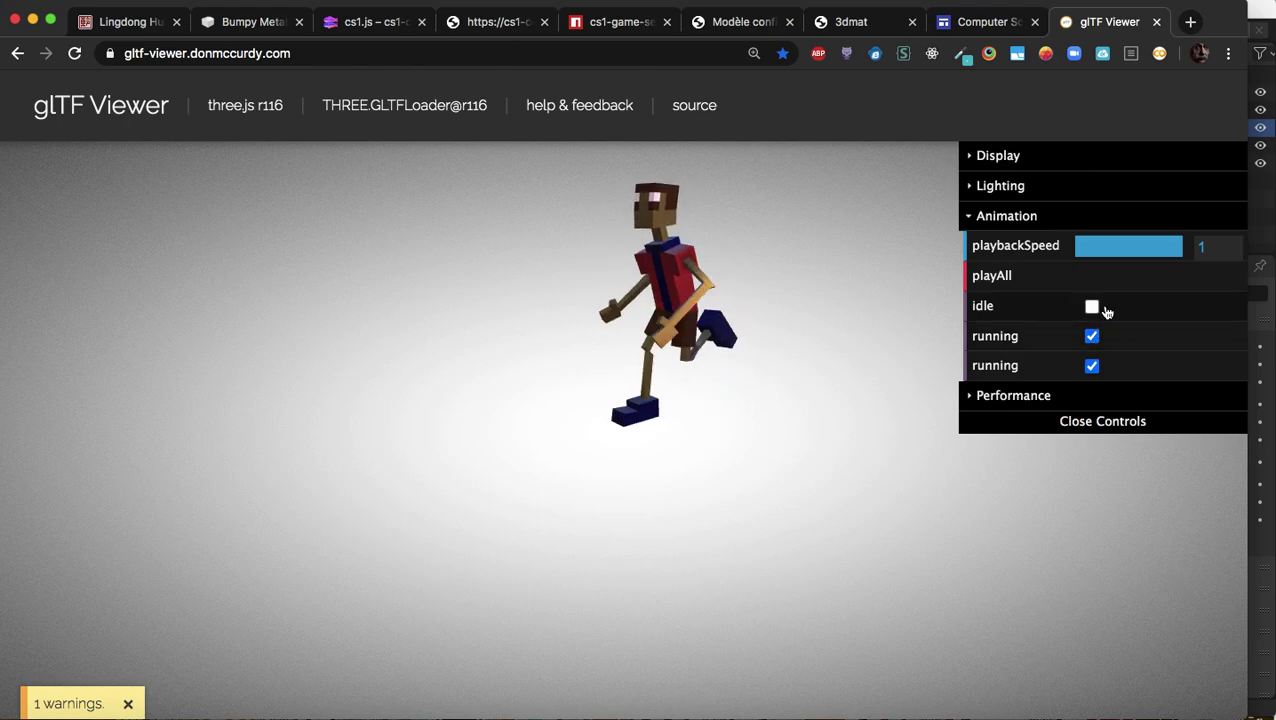
left_click(1092, 307)
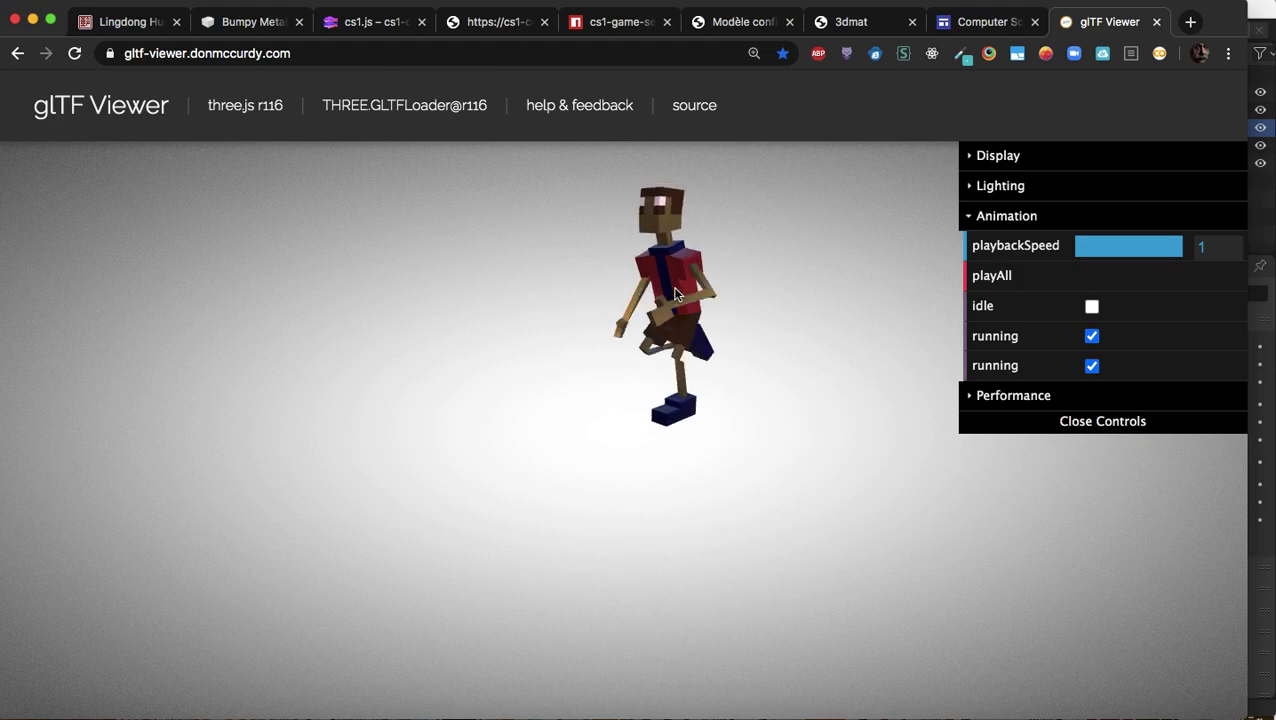
Step: Switch to Blender and delete the Running object from the Outliner
mouse_move(1015, 697)
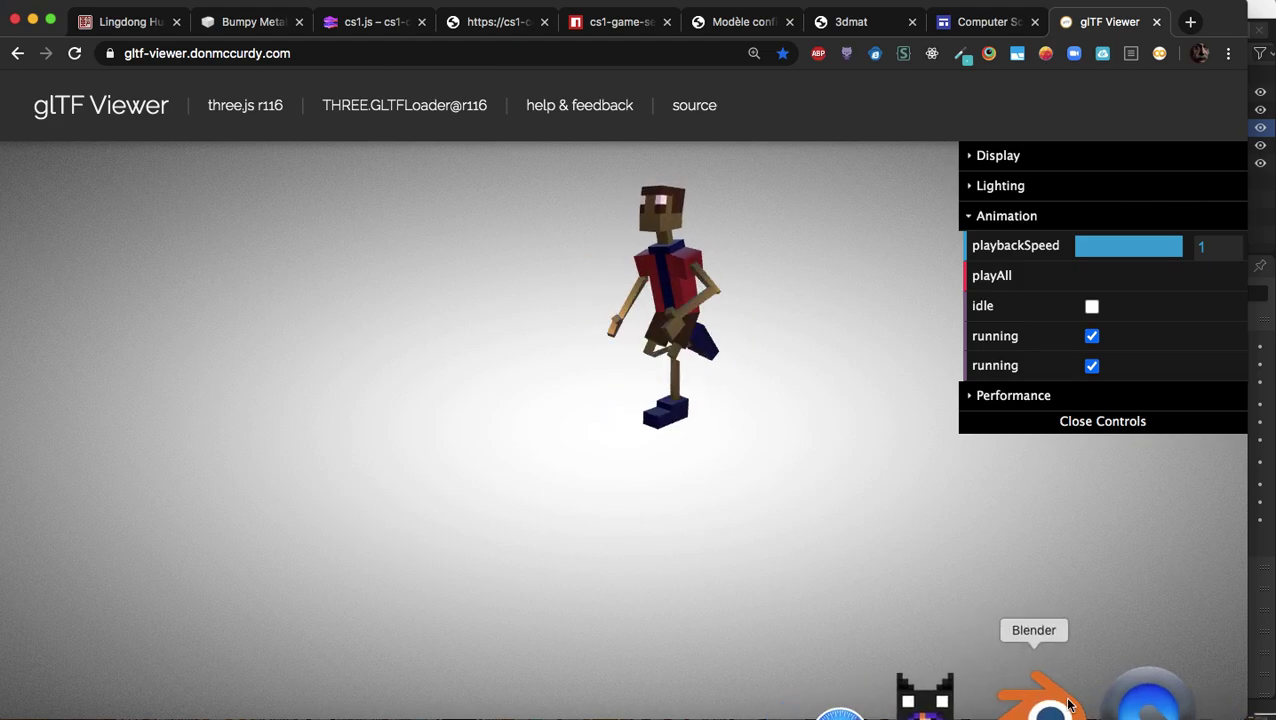
left_click(1050, 700)
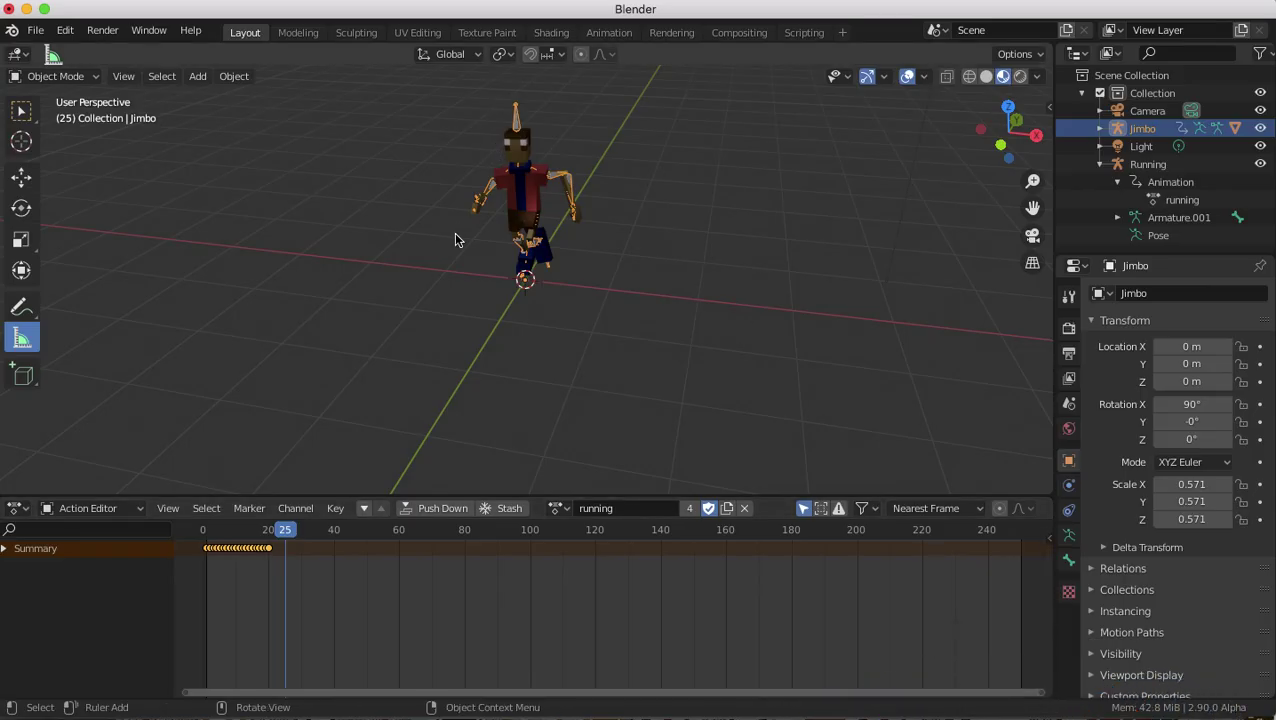
left_click(1140, 166)
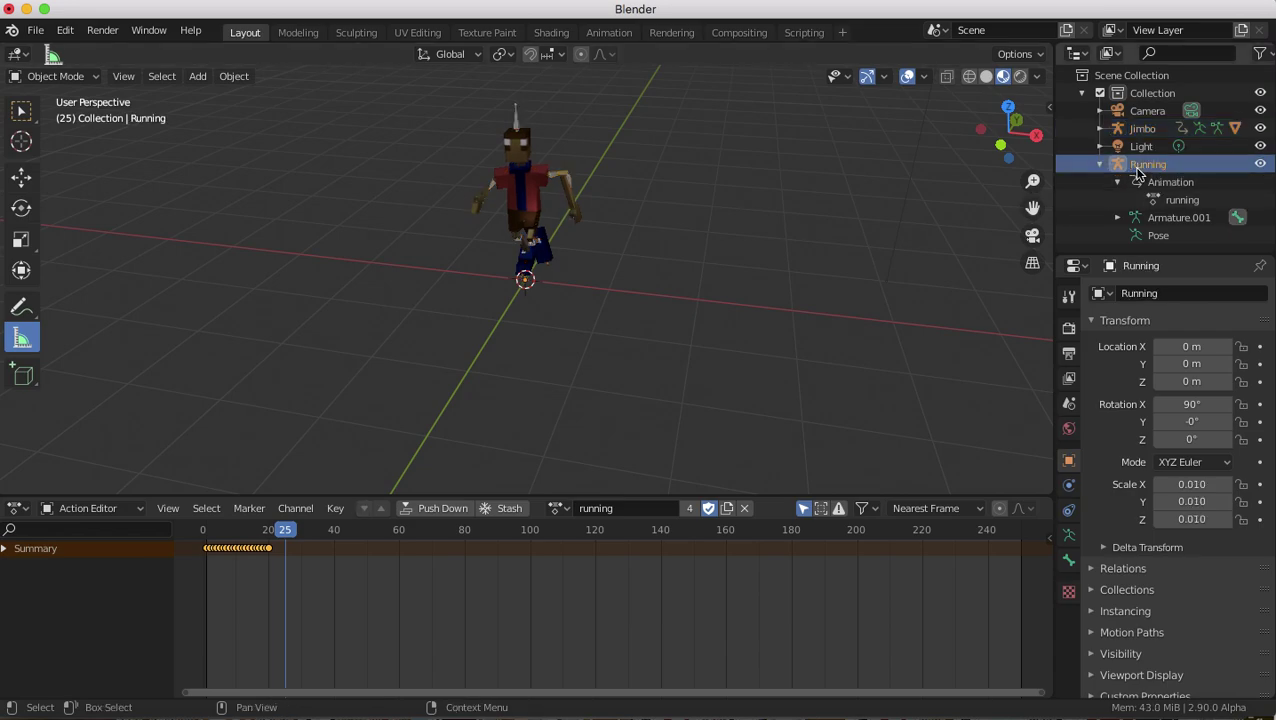
right_click(1137, 174)
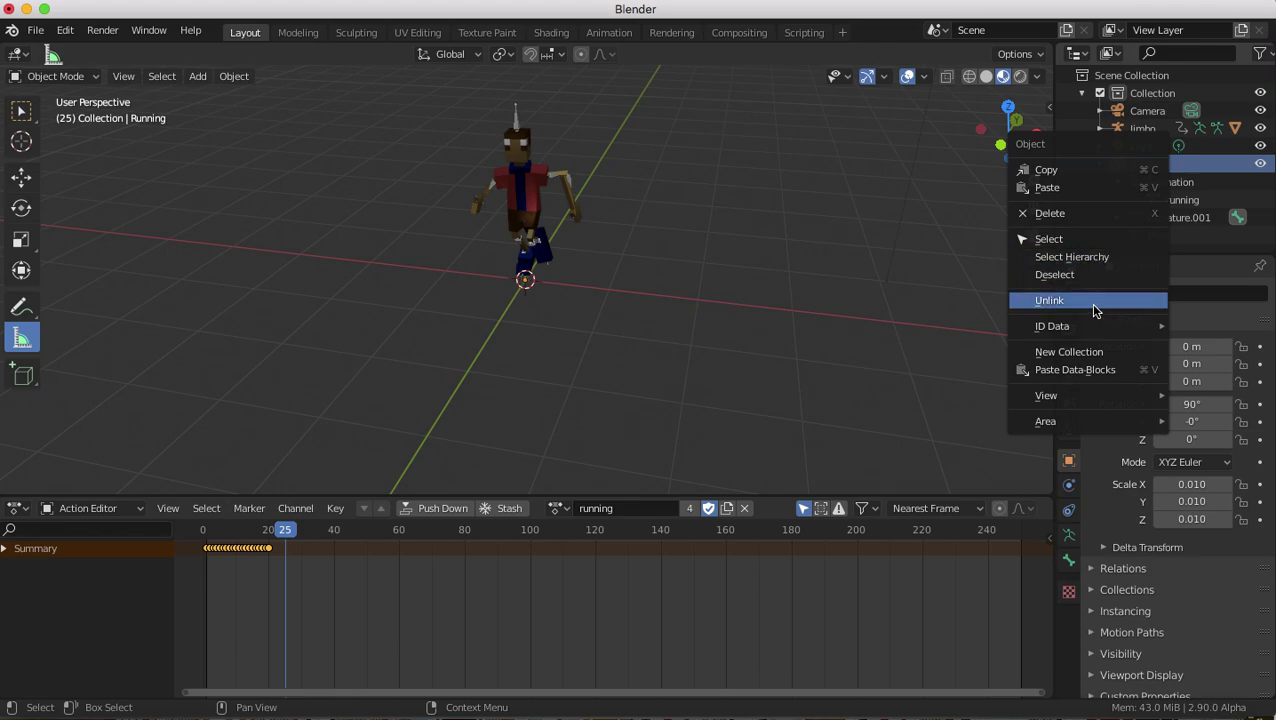
left_click(1087, 216)
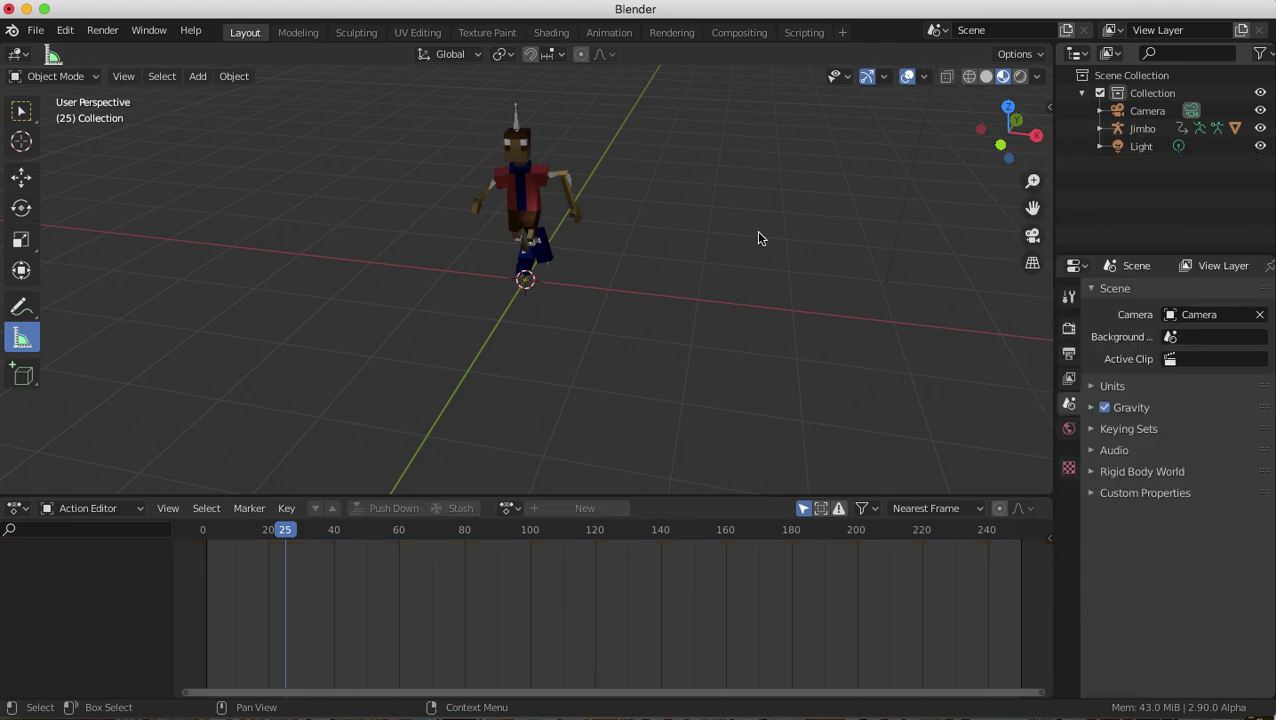
Step: Re-export the scene as glTF 2.0 to JIMBO on the Desktop, then return to the viewer
left_click(36, 31)
mouse_move(96, 288)
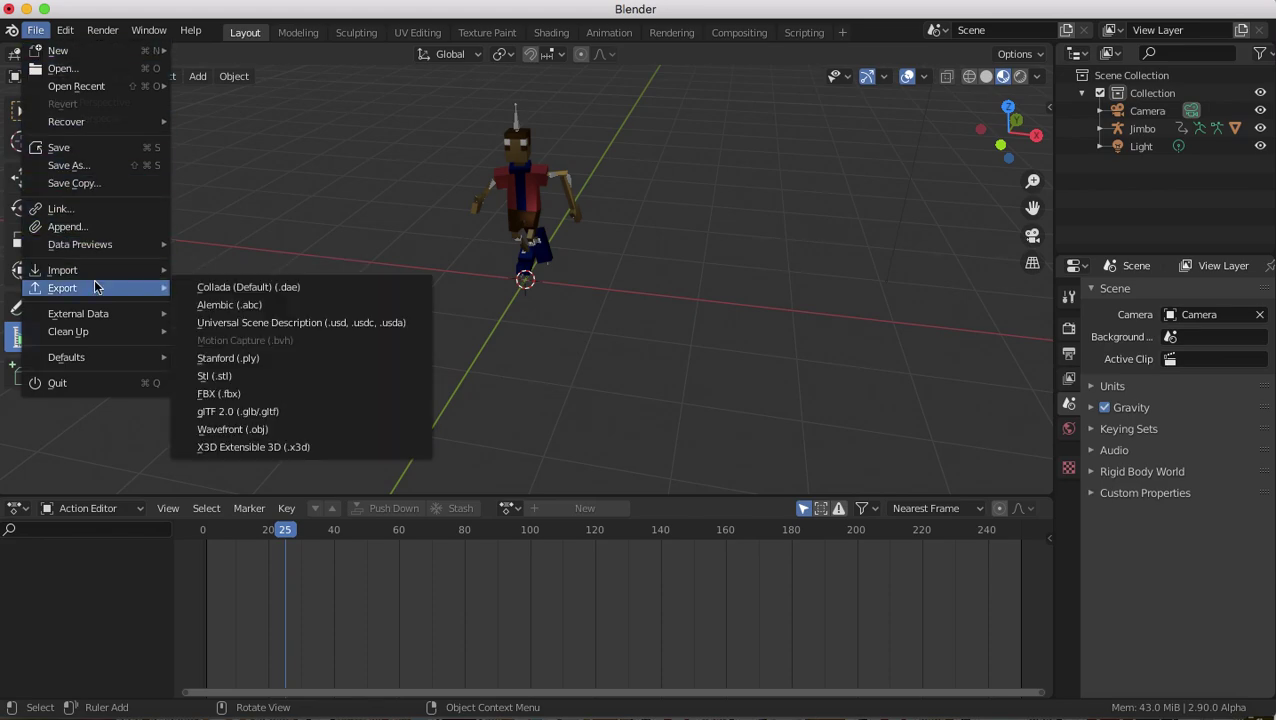
left_click(244, 411)
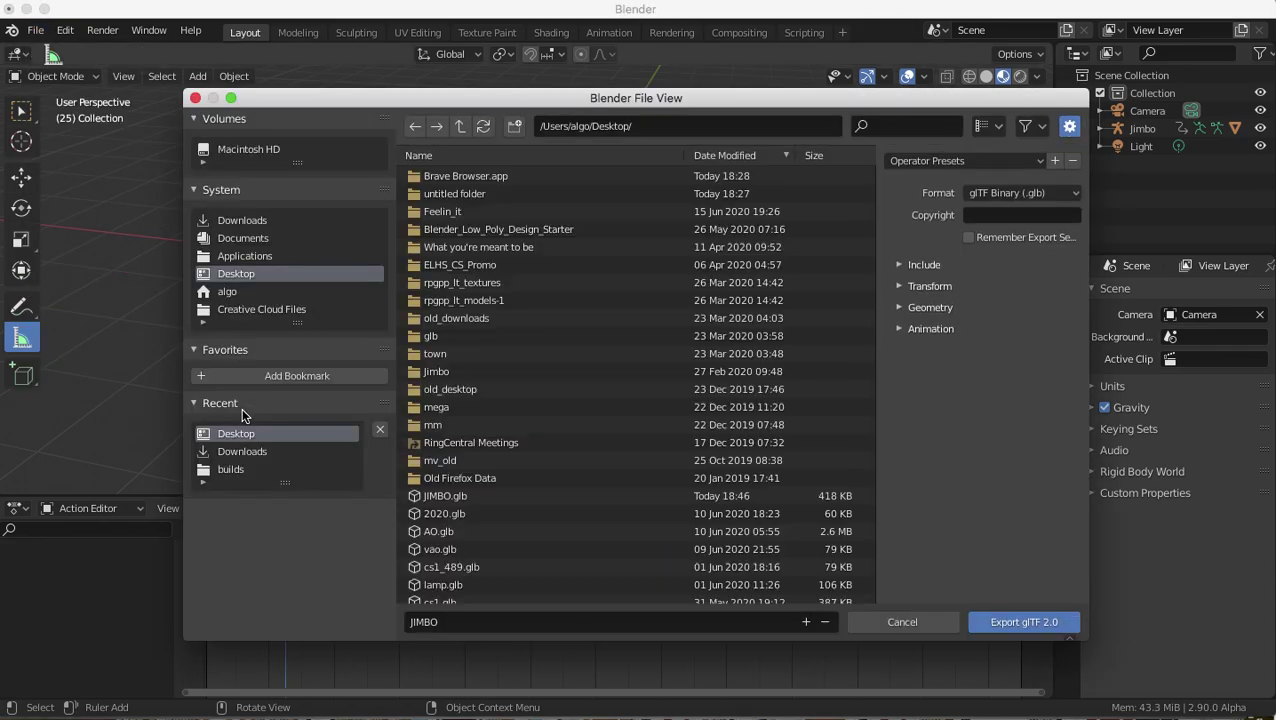
left_click(986, 626)
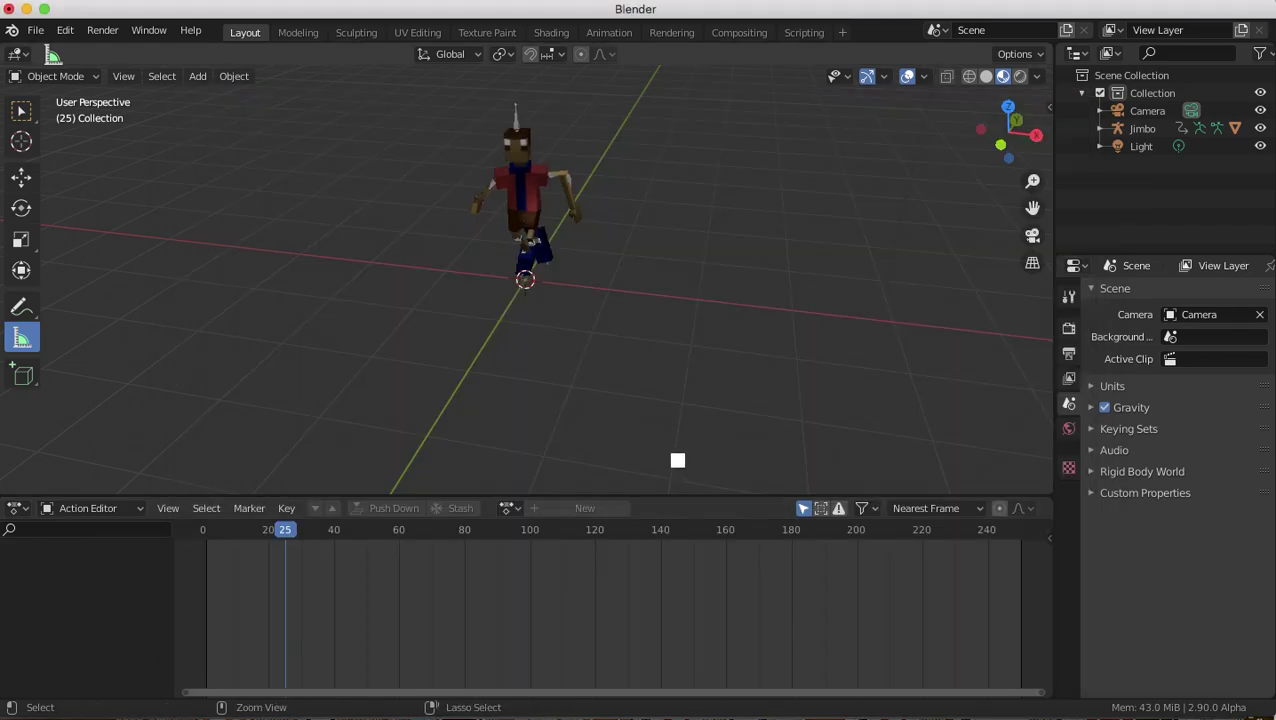
key("super+Tab")
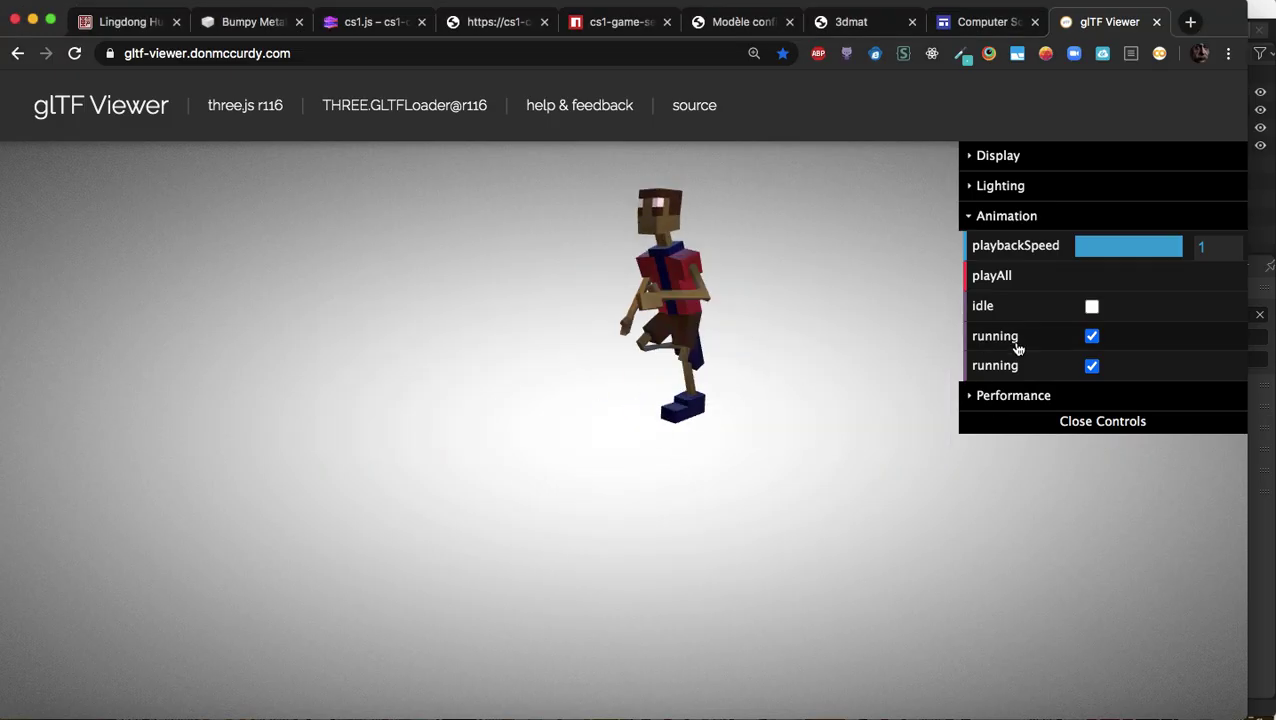
Step: Reload glTF Viewer, upload the re-exported JIMBO.glb, and expand its Animation list
left_click(72, 57)
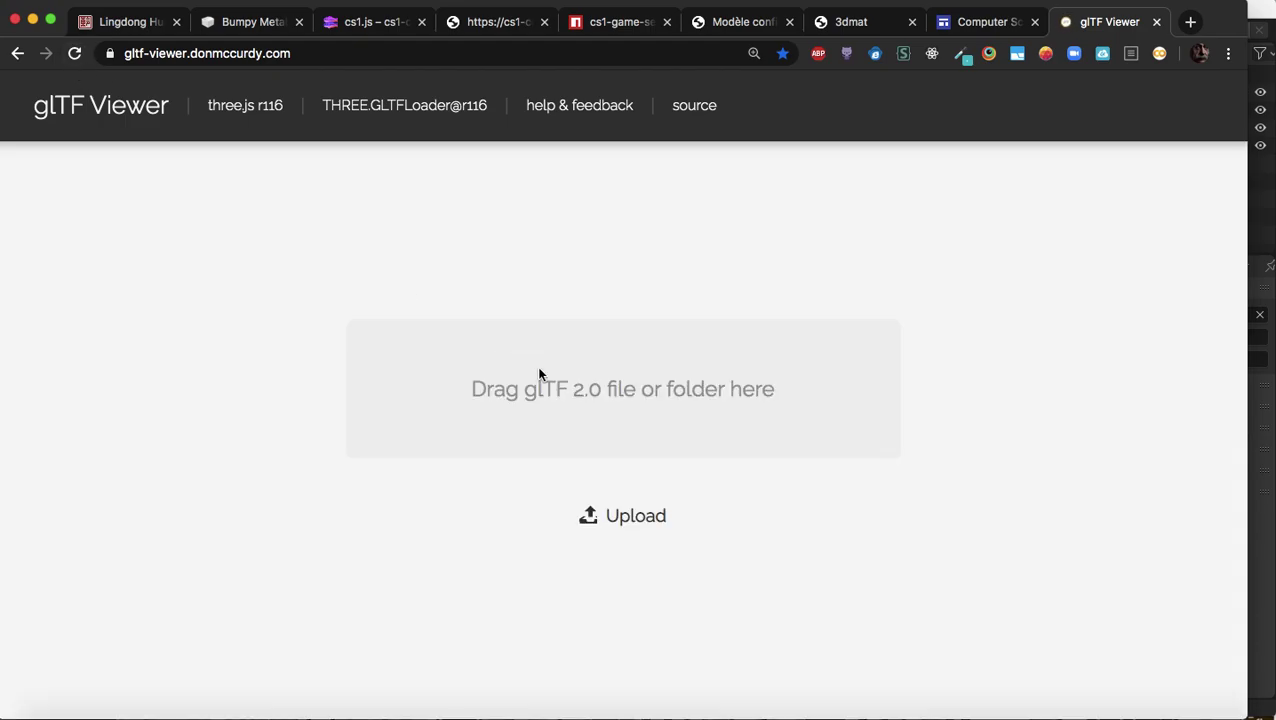
left_click(598, 522)
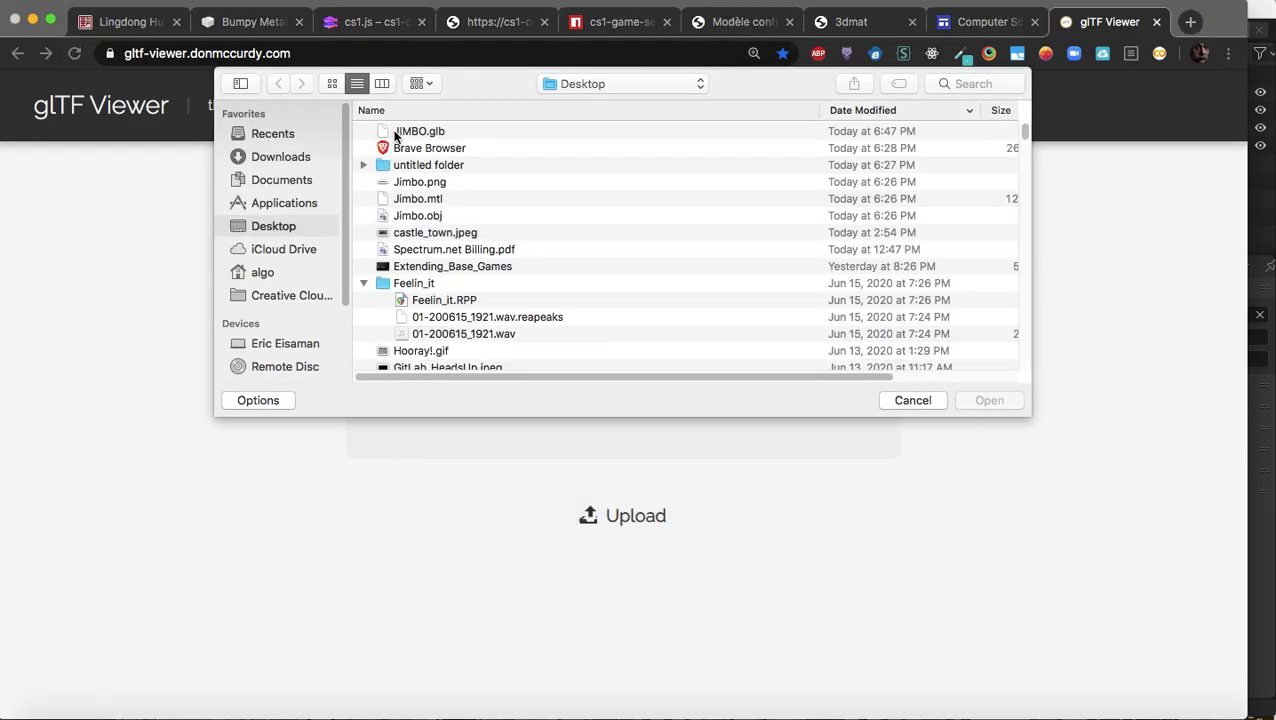
double_click(396, 131)
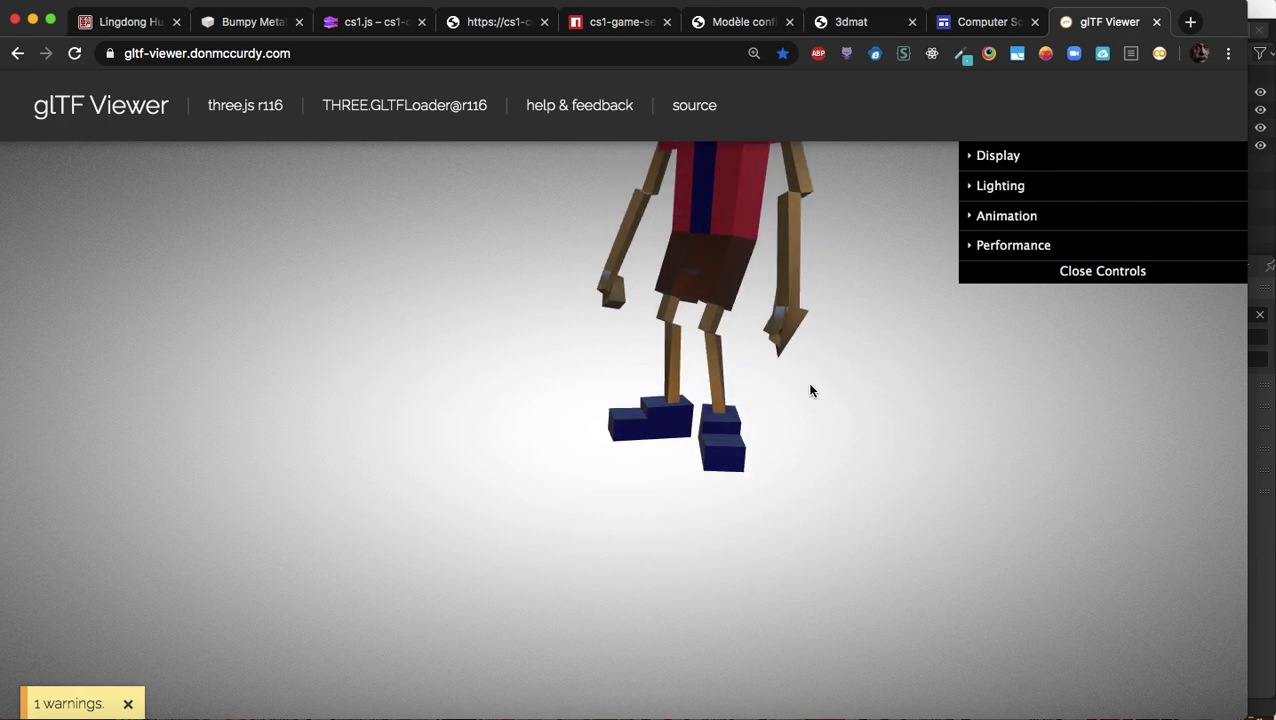
left_click(966, 218)
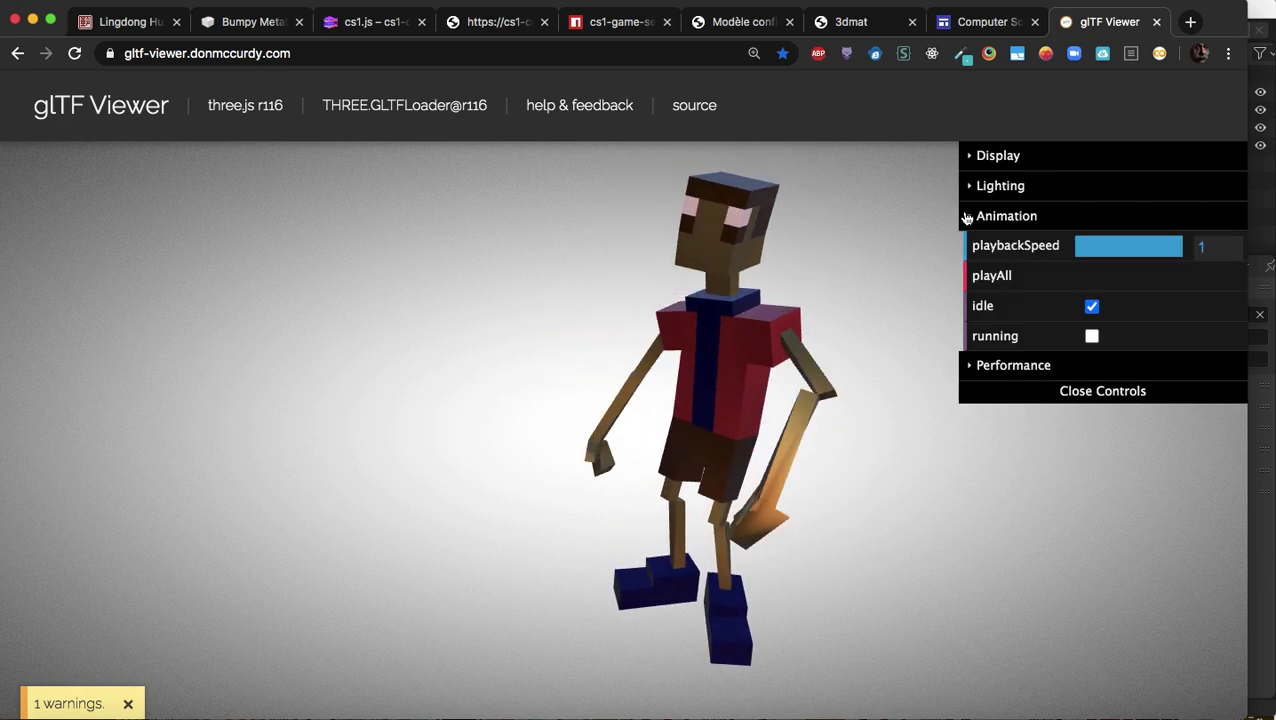
Step: Leave only the running clip playing with idle off, close the warnings notice, and orbit to view the runner in profile
left_click(1092, 337)
left_click(1092, 306)
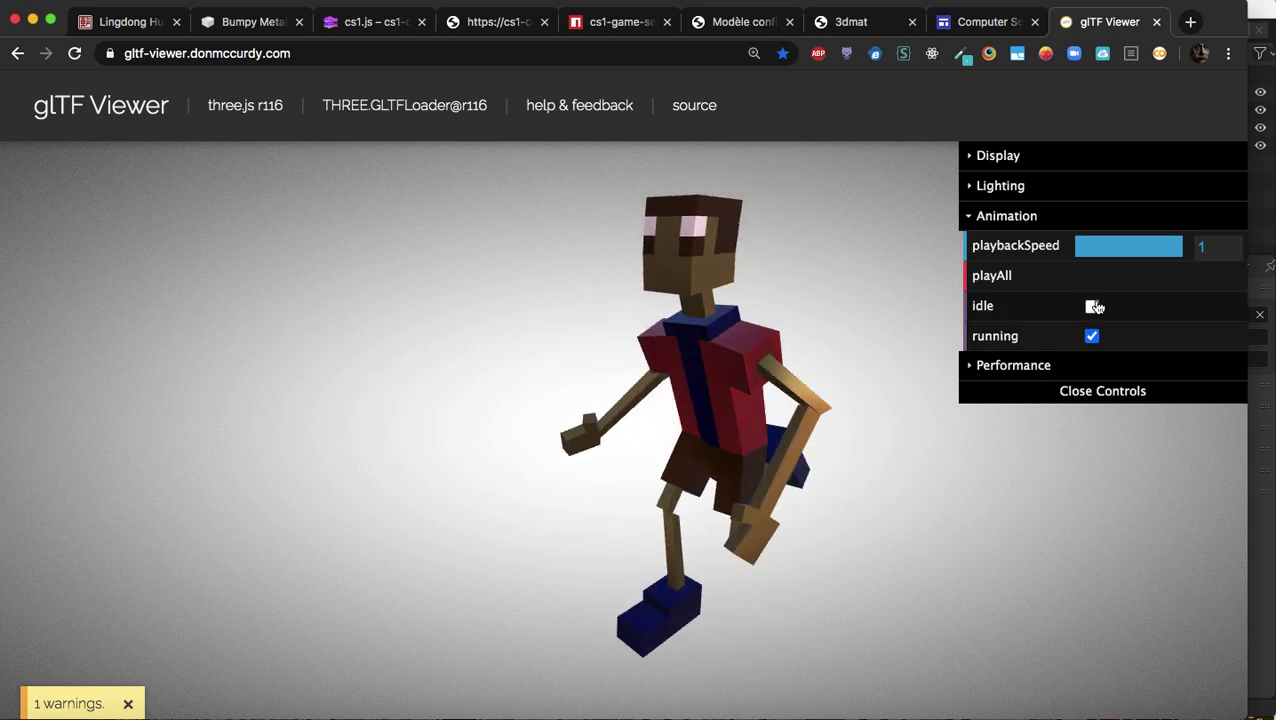
left_click(1093, 307)
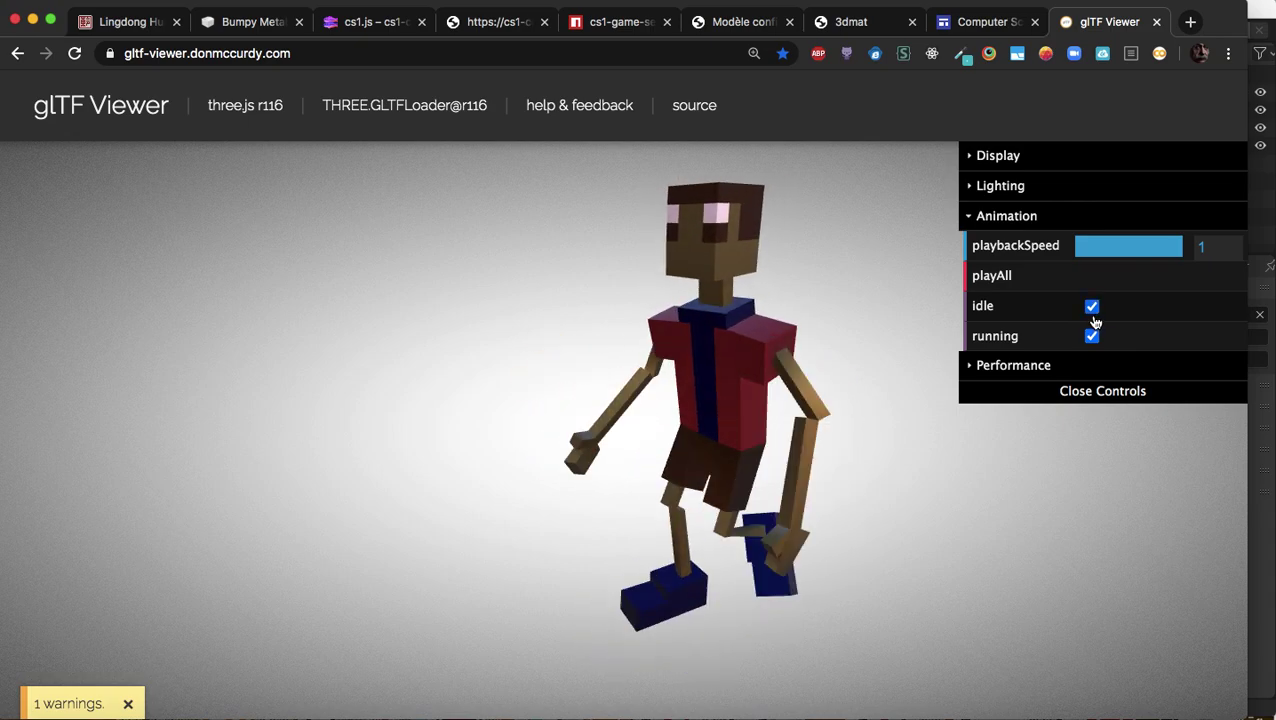
left_click(1092, 336)
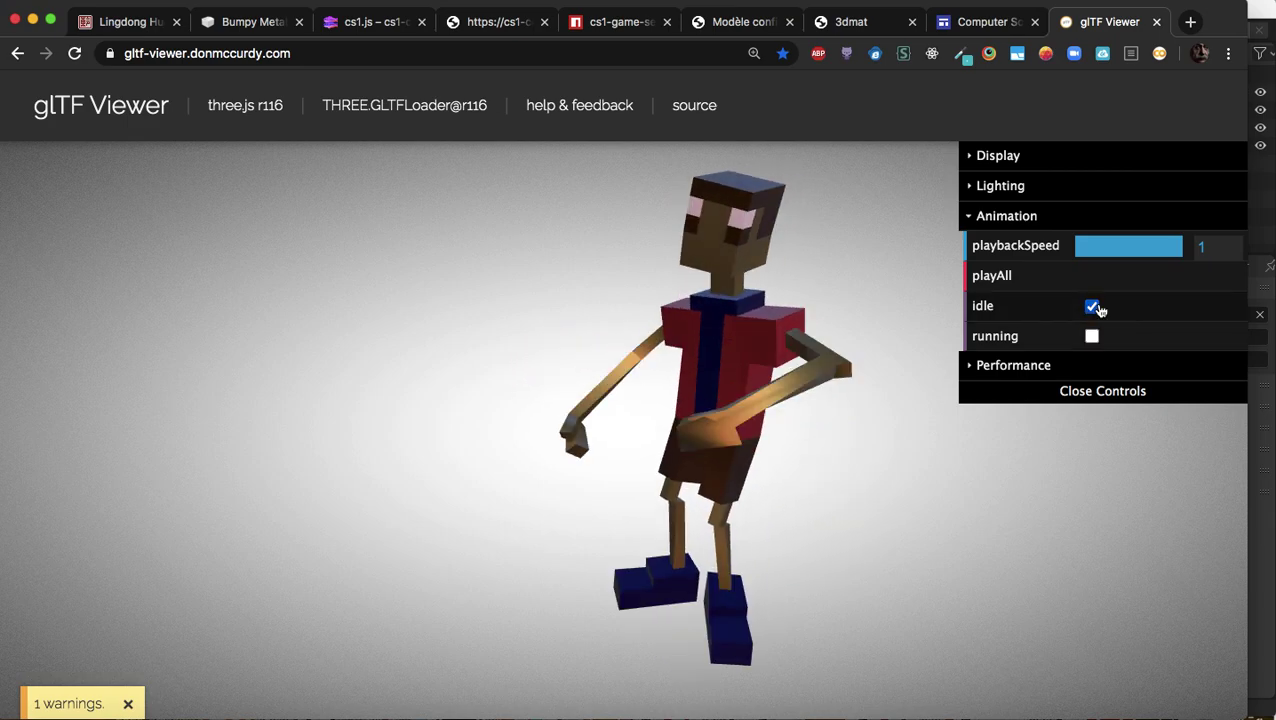
left_click(1092, 336)
left_click(1092, 306)
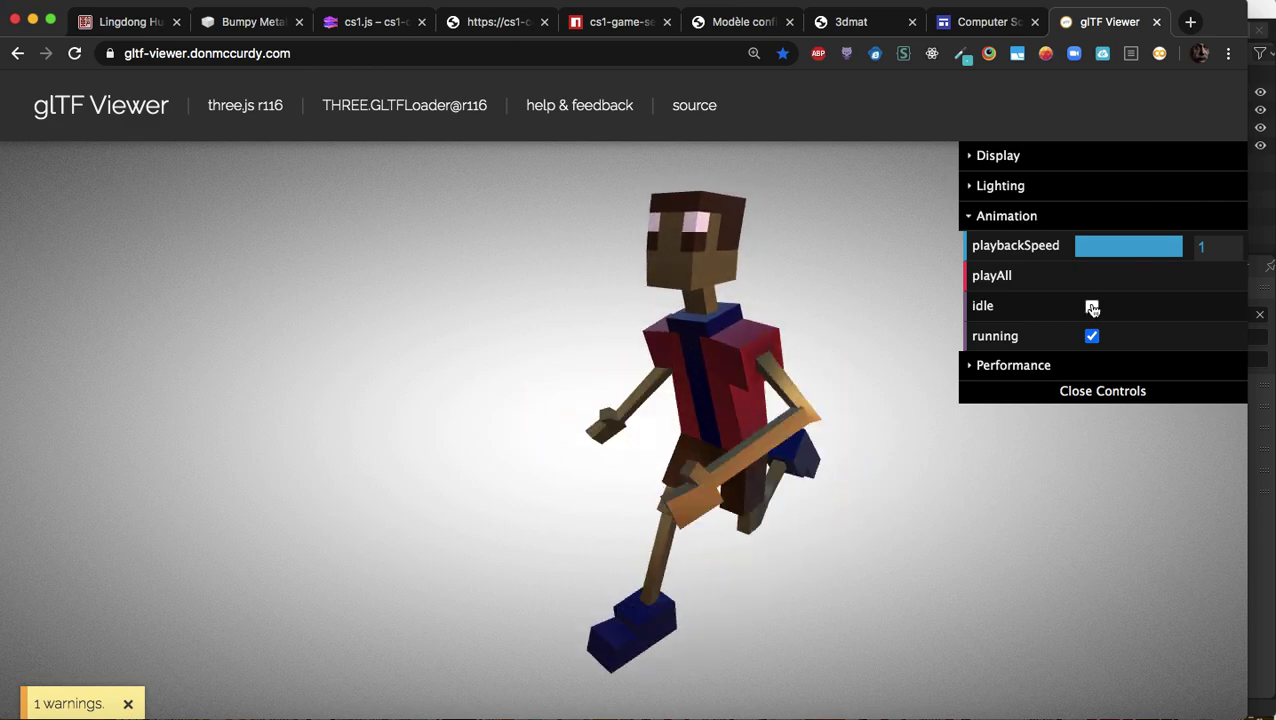
left_click(128, 704)
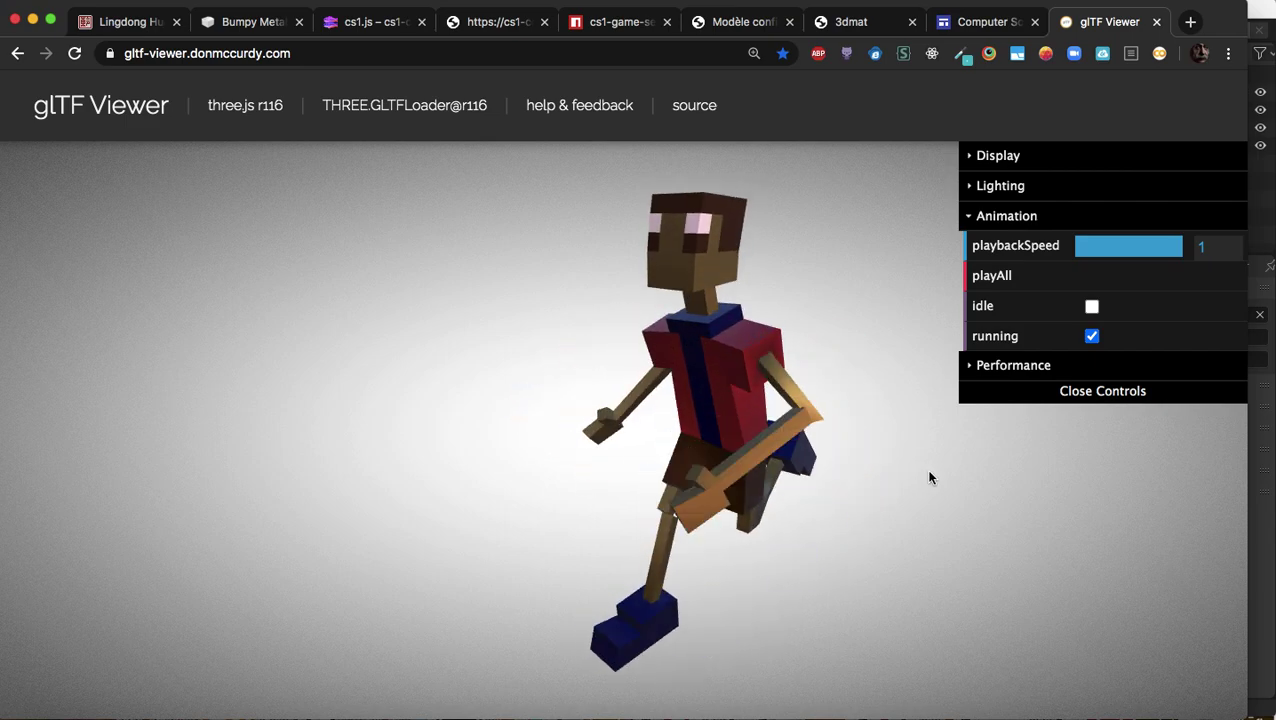
left_click_drag(928, 478, 872, 478)
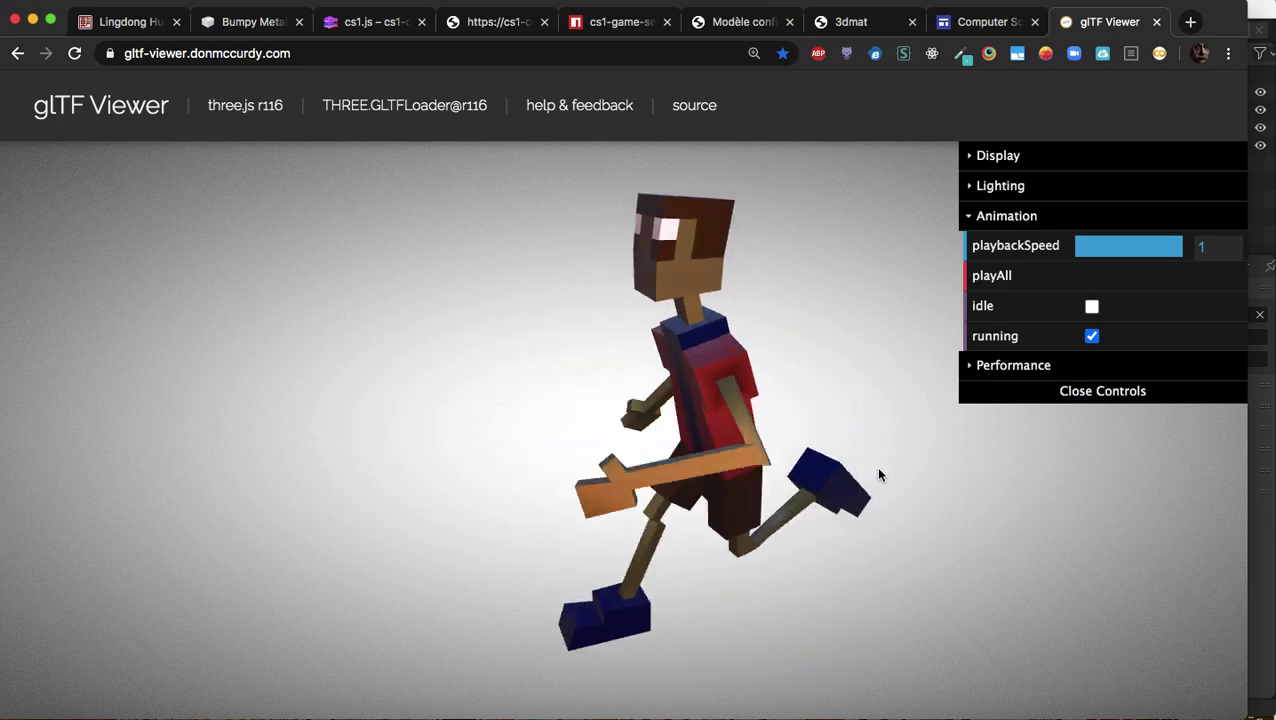